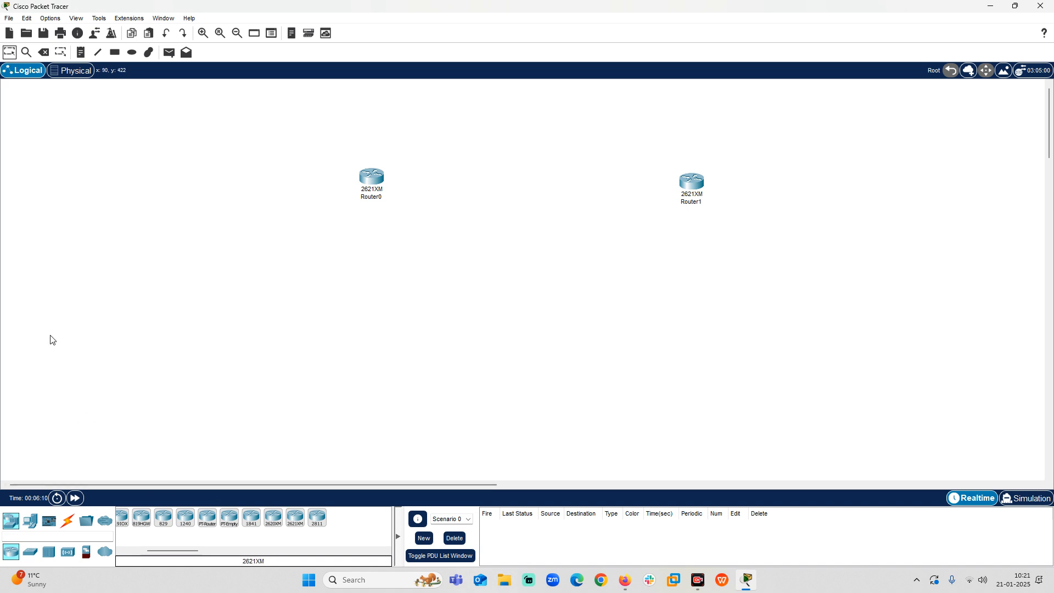
# Place two generic PCs in the workspace, one below Router0 and one below Router1.
pyautogui.click(29, 526)
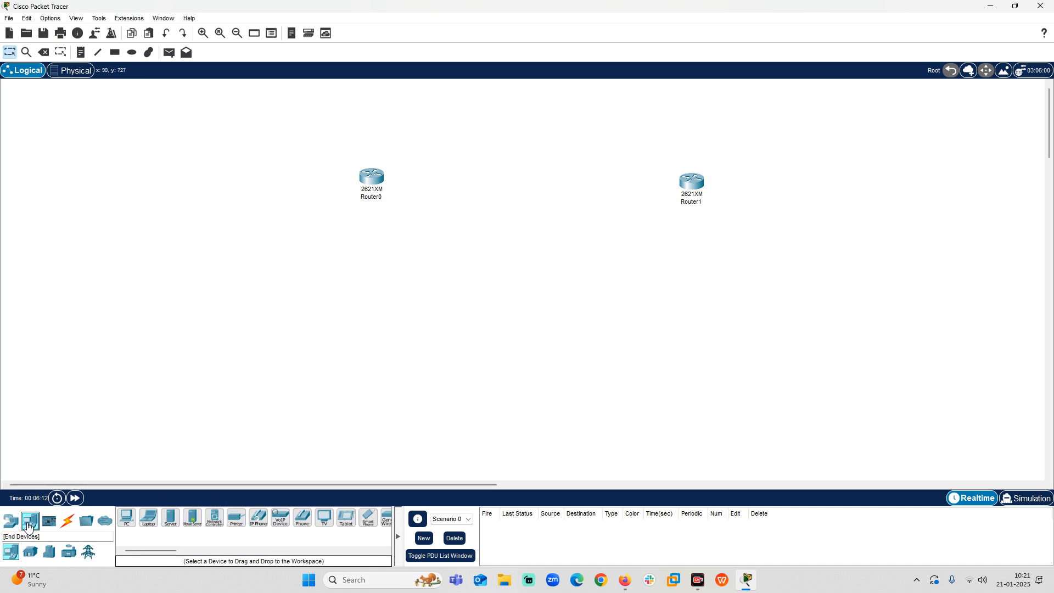
pyautogui.click(127, 518)
pyautogui.click(374, 417)
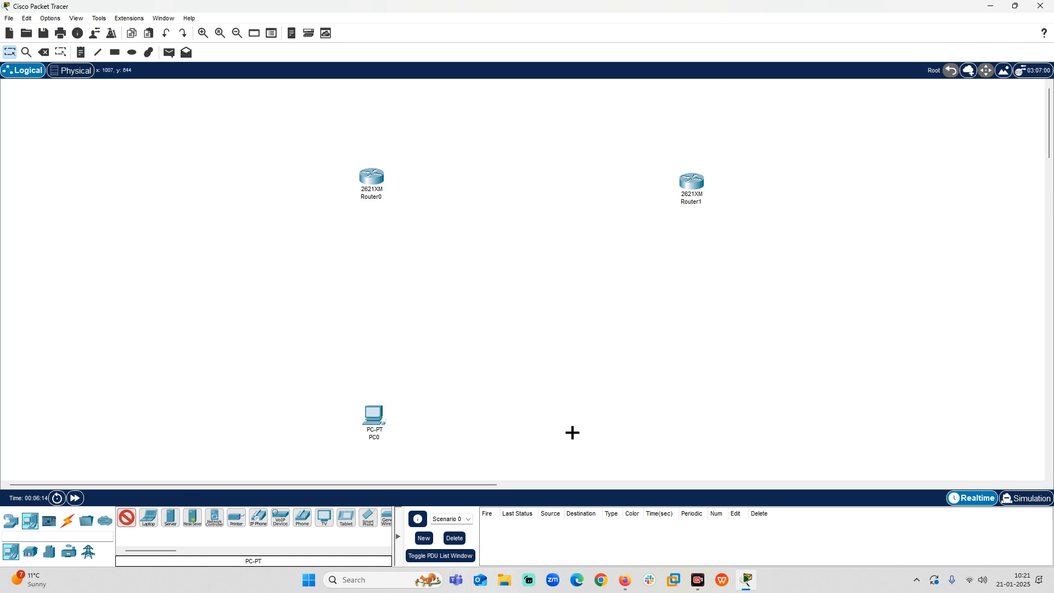
pyautogui.click(710, 396)
# Power off Router0, install WIC-1T modules in both of its WIC slots, and power it back on.
pyautogui.click(378, 182)
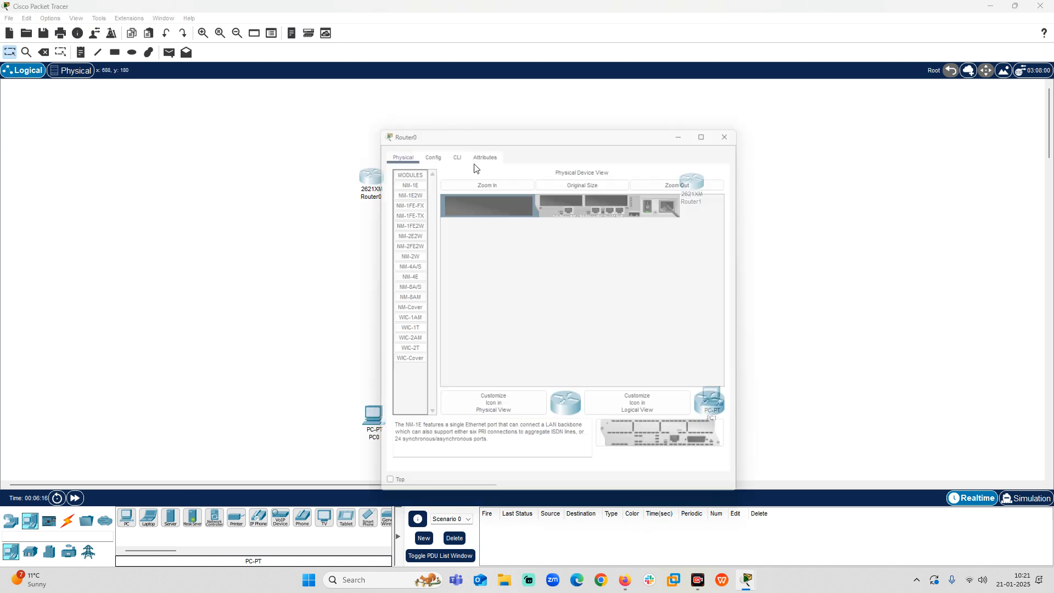
pyautogui.click(401, 330)
pyautogui.click(654, 202)
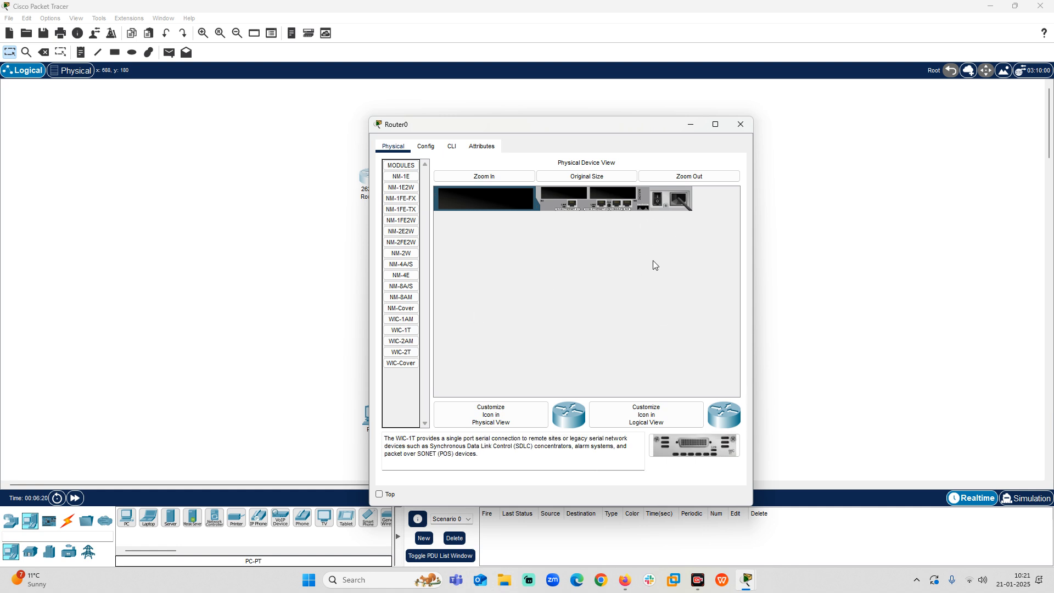
pyautogui.moveTo(693, 442); pyautogui.dragTo(614, 193)
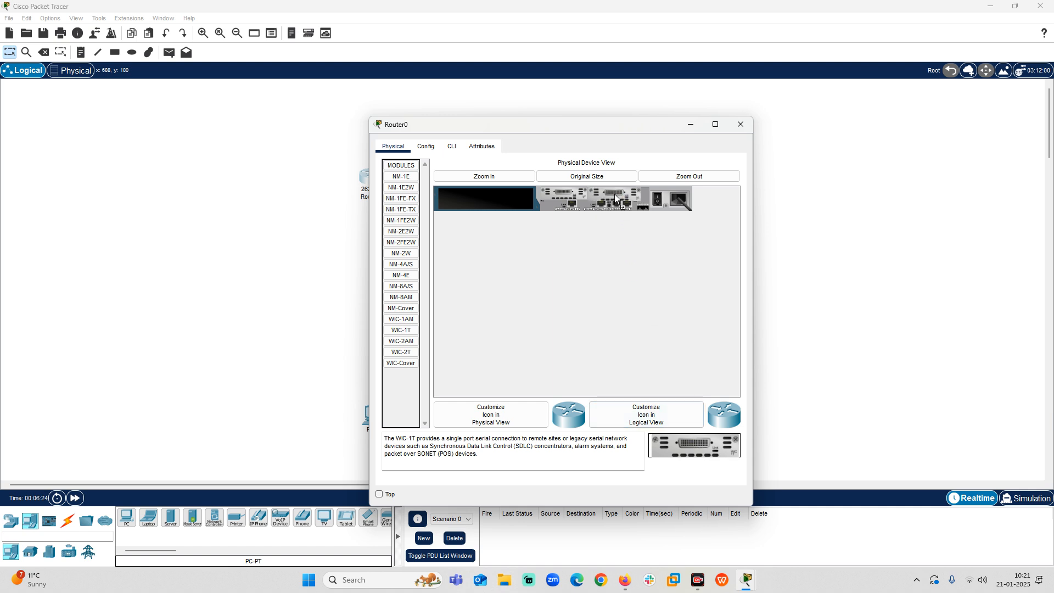
pyautogui.click(658, 203)
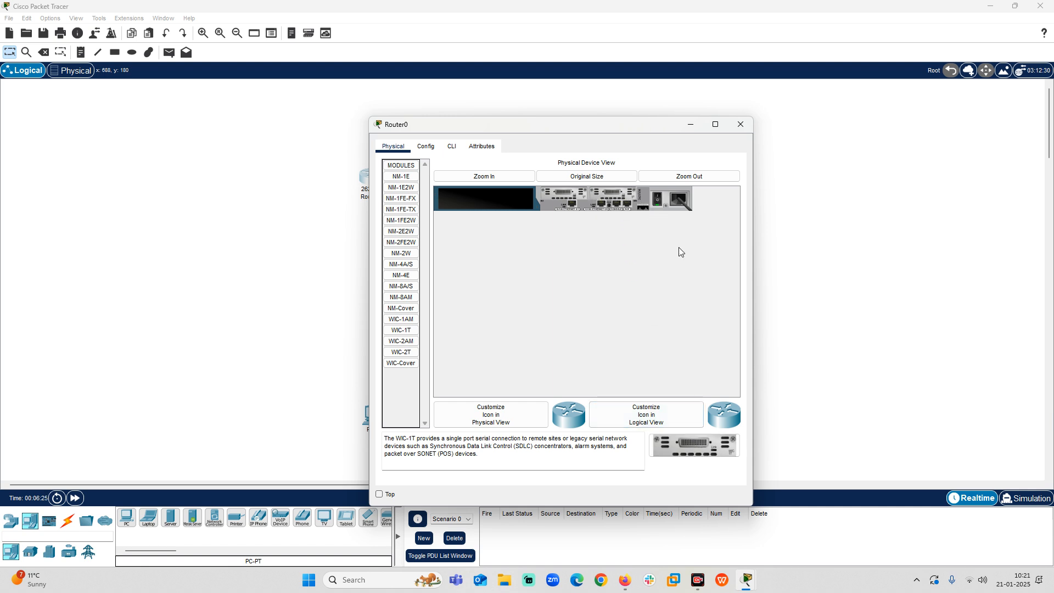
pyautogui.click(656, 202)
pyautogui.click(740, 124)
# Power off Router1 and install WIC-1T modules in both of its WIC slots.
pyautogui.click(693, 183)
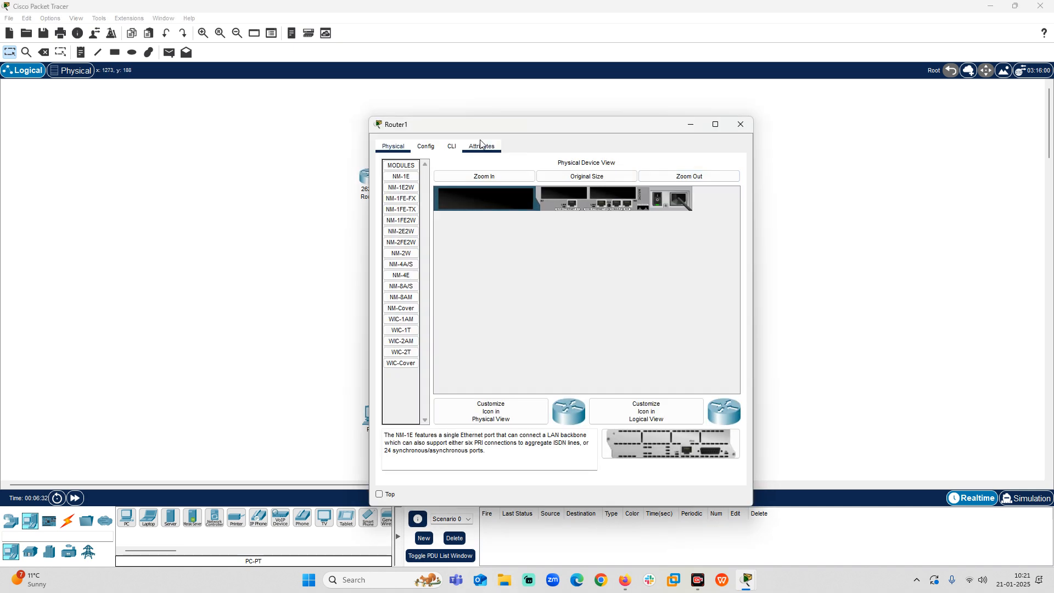
pyautogui.click(656, 203)
pyautogui.click(409, 330)
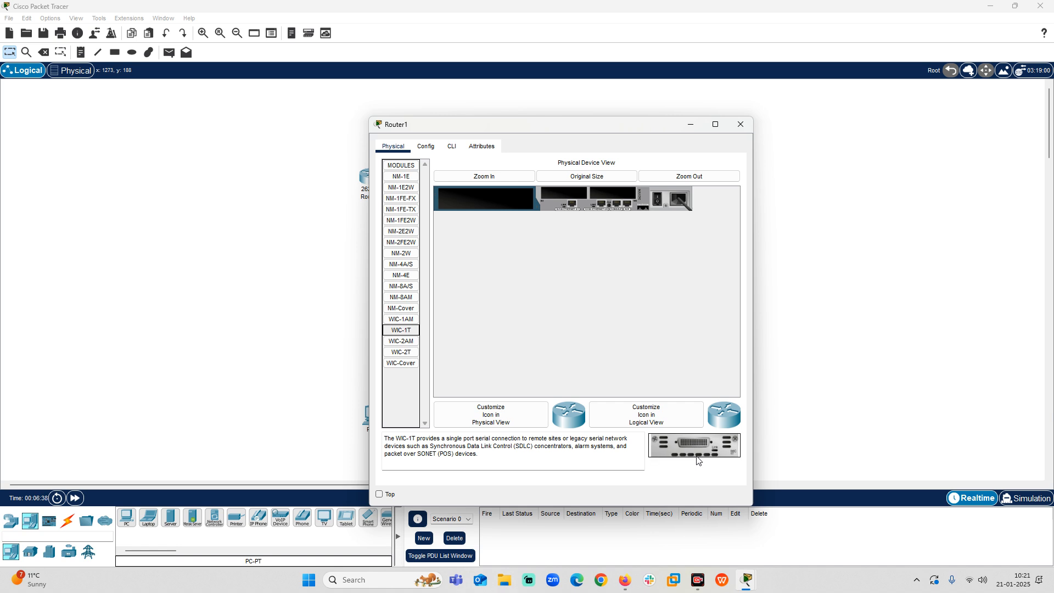
pyautogui.click(689, 445)
pyautogui.moveTo(689, 445); pyautogui.dragTo(614, 199)
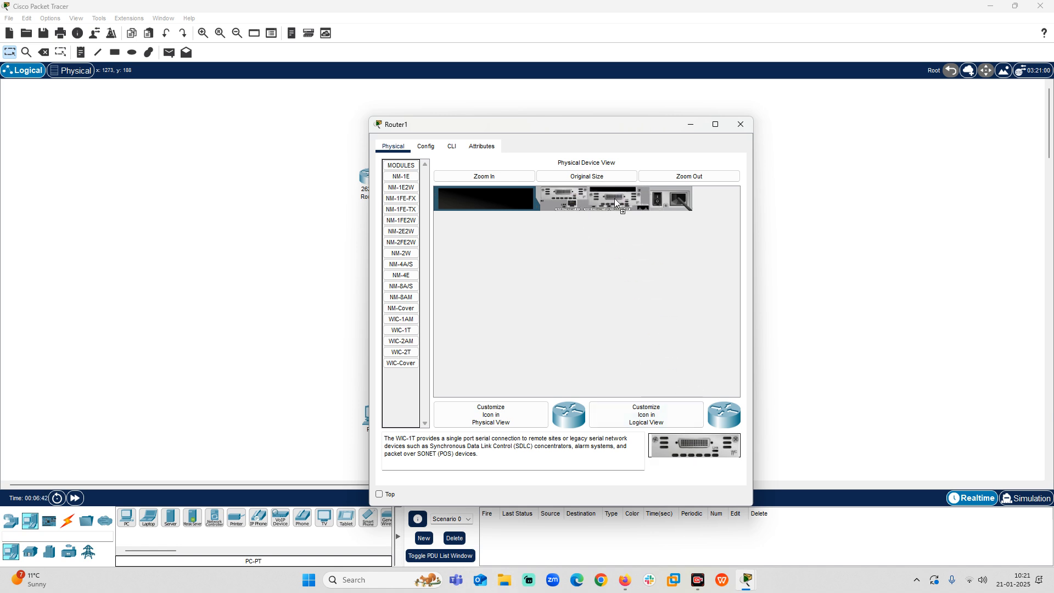
pyautogui.click(742, 118)
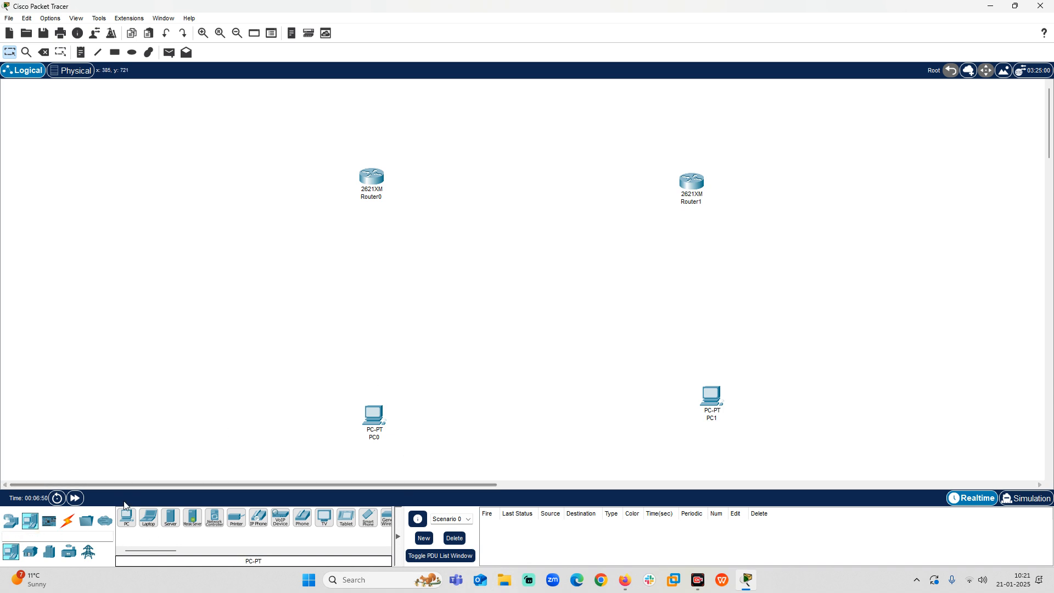
# Connect Router0's Serial0/0 to Router1's Serial0/1 with a Serial DCE cable, starting at Router0.
pyautogui.click(69, 521)
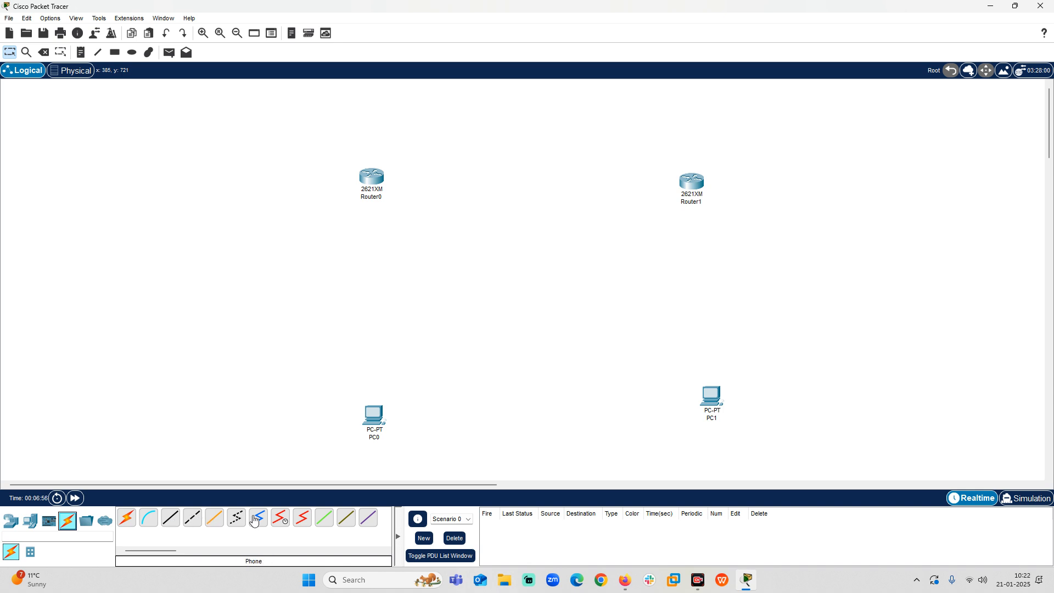
pyautogui.click(281, 520)
pyautogui.click(371, 178)
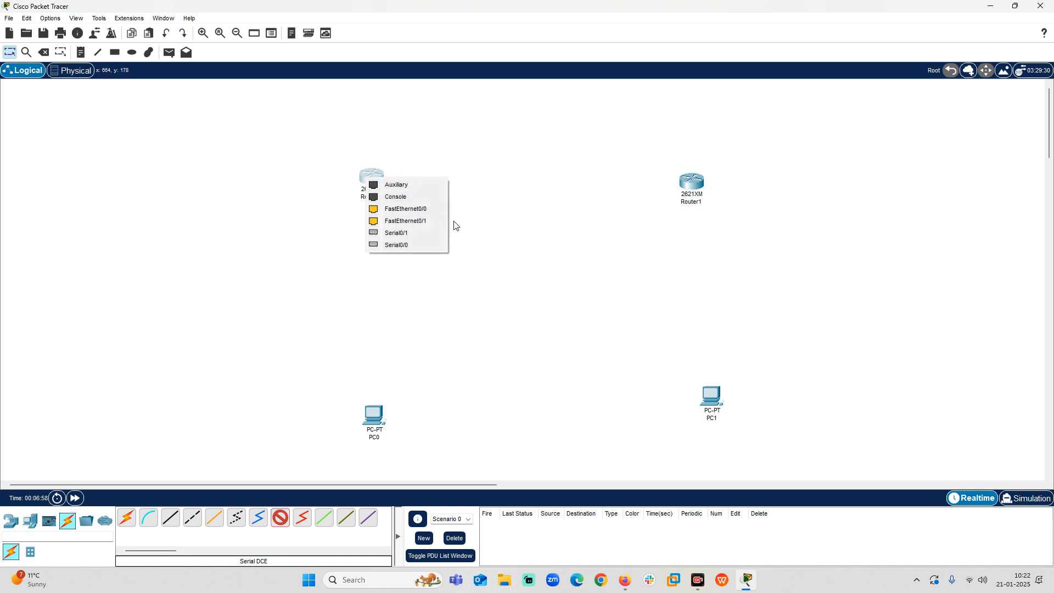
pyautogui.click(414, 244)
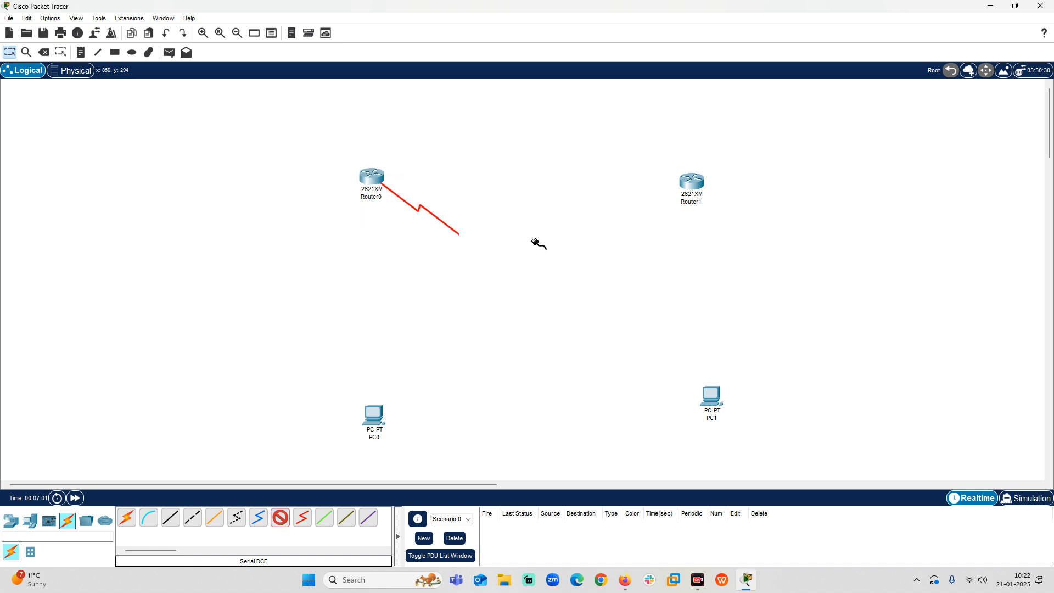
pyautogui.click(697, 184)
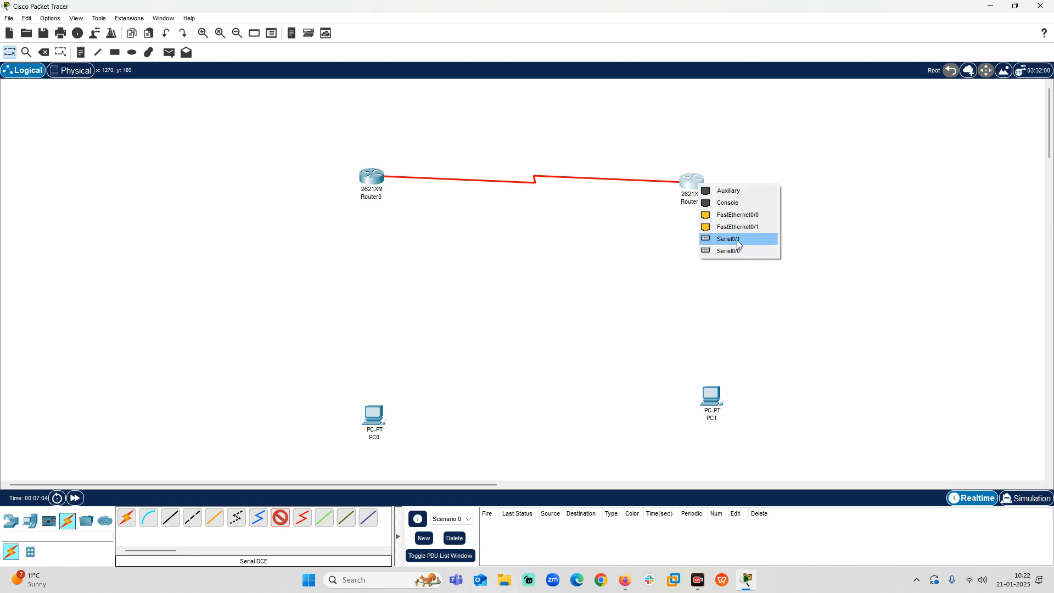
pyautogui.click(736, 239)
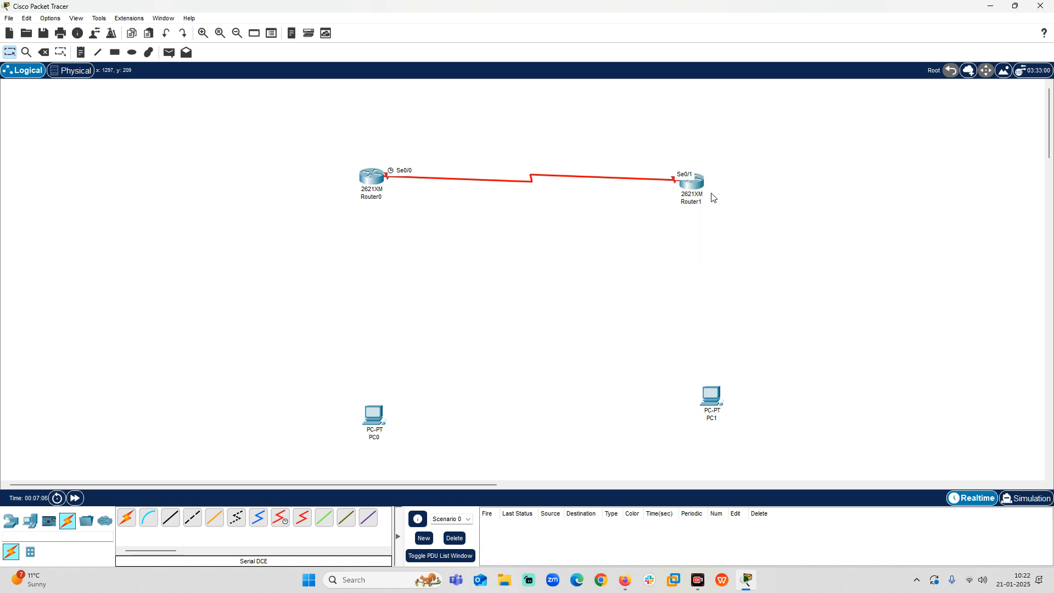
# Move Router0 and Router1 slightly upward so the serial link between them runs nearly level.
pyautogui.moveTo(700, 191); pyautogui.dragTo(705, 182)
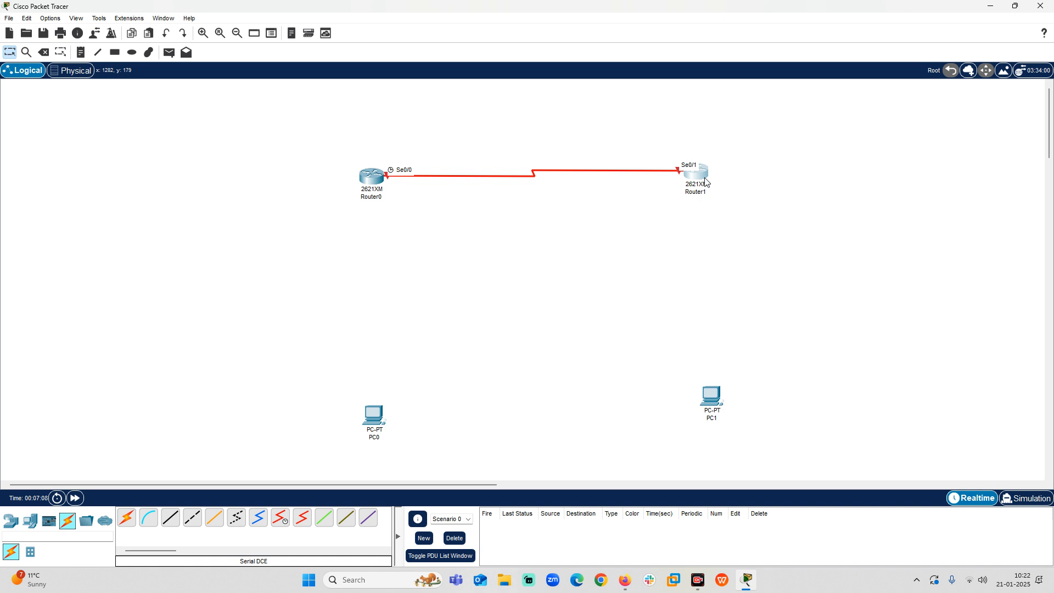
pyautogui.click(705, 182)
pyautogui.click(485, 101)
pyautogui.moveTo(369, 178)
pyautogui.mouseDown()
pyautogui.moveTo(357, 171)
pyautogui.moveTo(367, 171)
pyautogui.mouseUp()
pyautogui.click(295, 174)
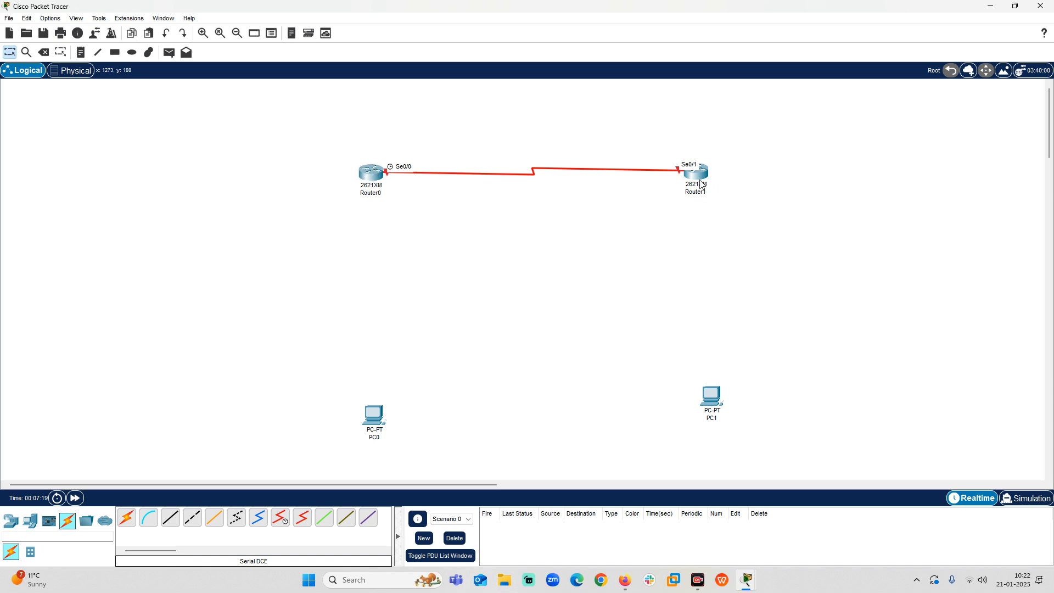
pyautogui.moveTo(700, 185); pyautogui.dragTo(701, 178)
pyautogui.click(620, 142)
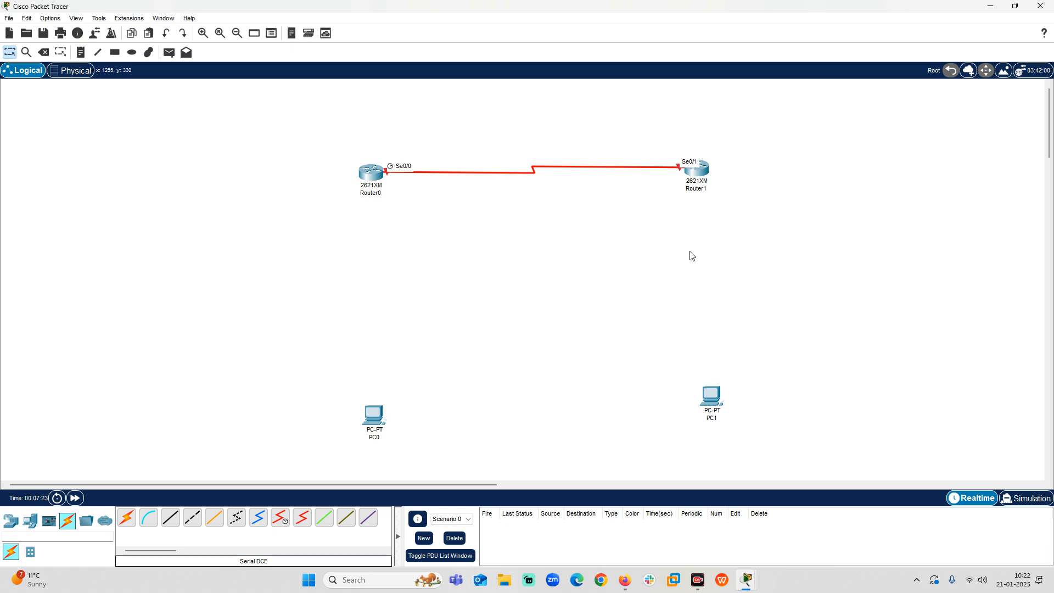
# Connect Router0's FastEthernet0/0 to PC0's FastEthernet0 with a Copper Cross-Over cable.
pyautogui.moveTo(691, 181)
pyautogui.moveTo(383, 163)
pyautogui.moveTo(374, 189)
pyautogui.click(192, 517)
pyautogui.click(371, 175)
pyautogui.click(411, 206)
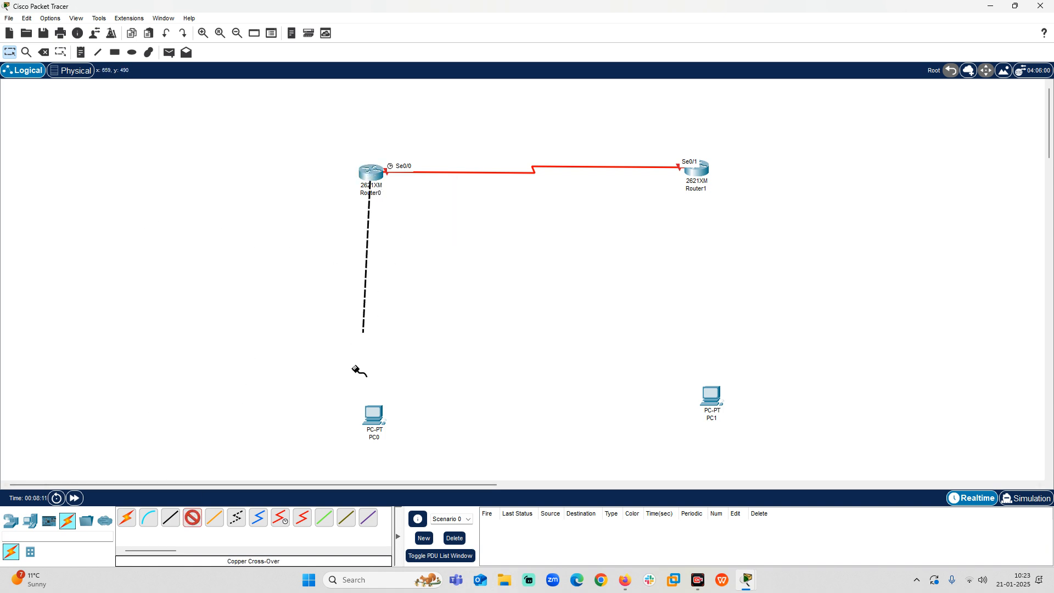
pyautogui.click(379, 424)
pyautogui.click(412, 462)
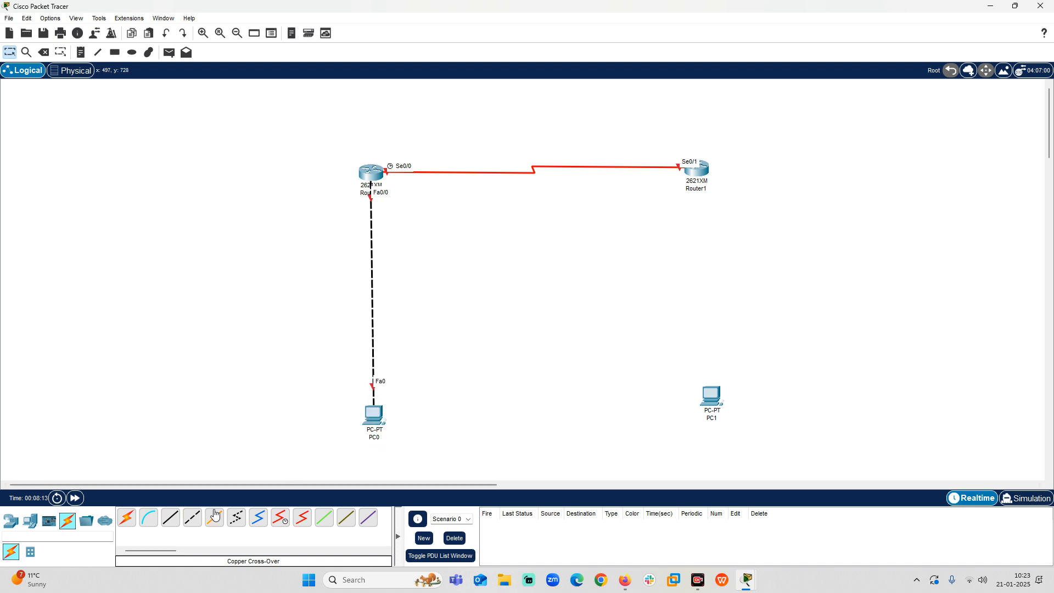
# Connect Router1's FastEthernet0/0 to PC1's FastEthernet0 with a Copper Cross-Over cable, and shift PC1 slightly toward alignment with Router1.
pyautogui.click(698, 169)
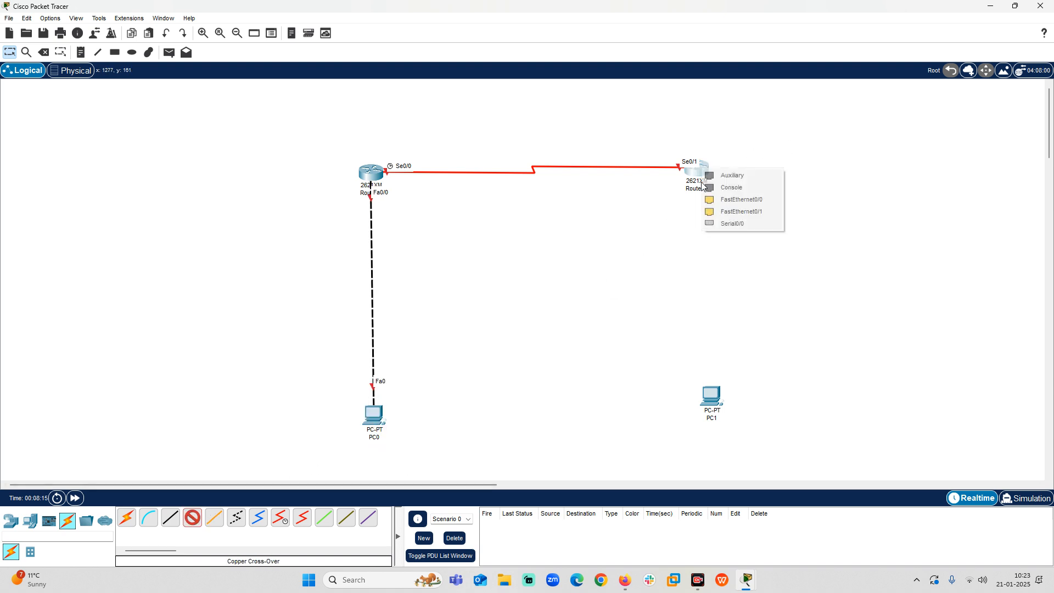
pyautogui.click(730, 200)
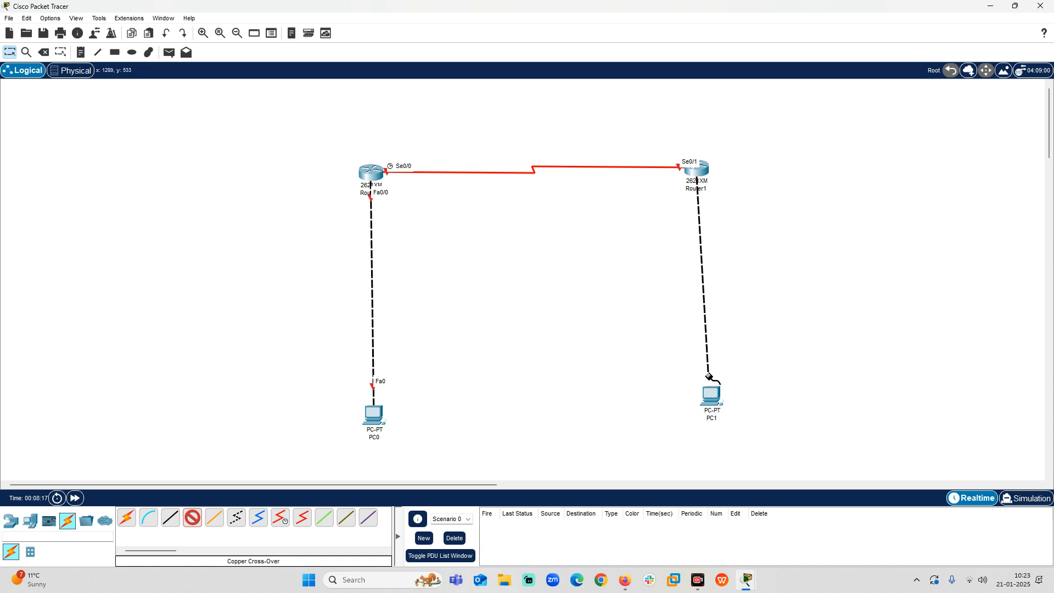
pyautogui.click(714, 396)
pyautogui.click(734, 436)
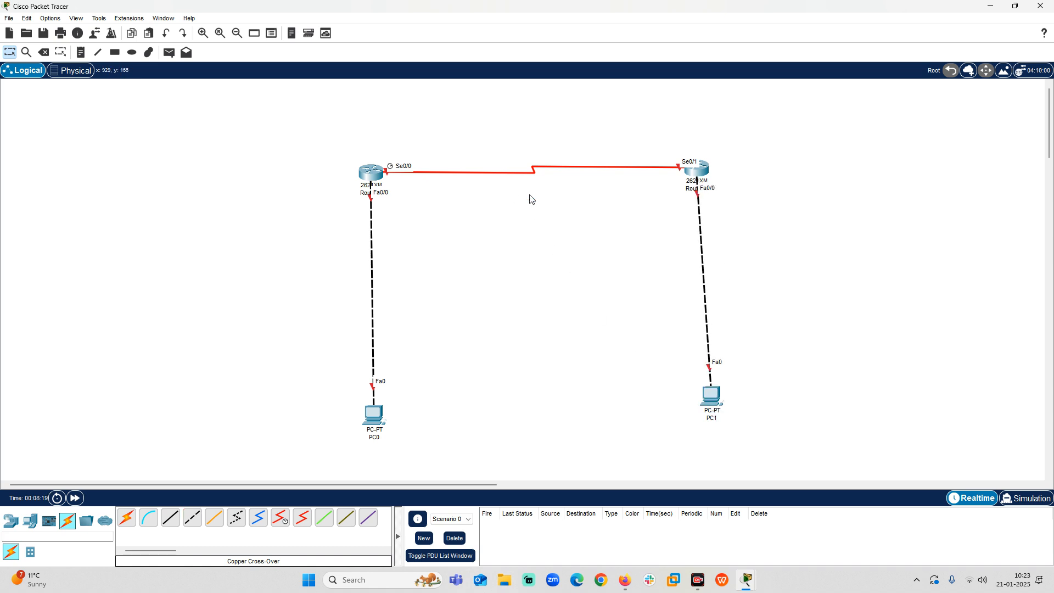
pyautogui.moveTo(711, 396); pyautogui.dragTo(706, 397)
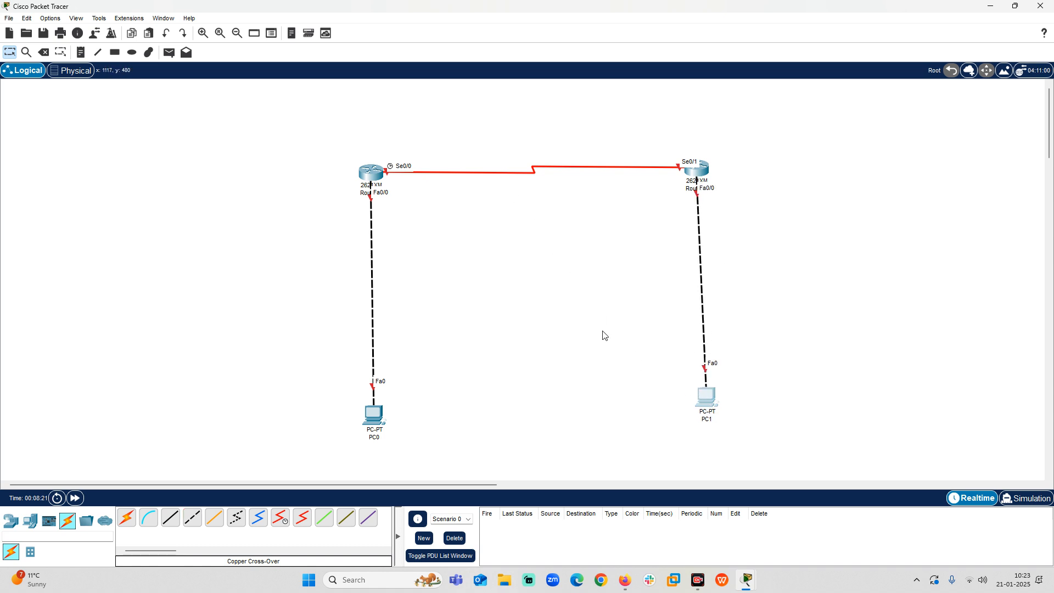
# Add a text note reading 192.168.1.1 beside Router0's Fa0/0 interface.
pyautogui.press('n')
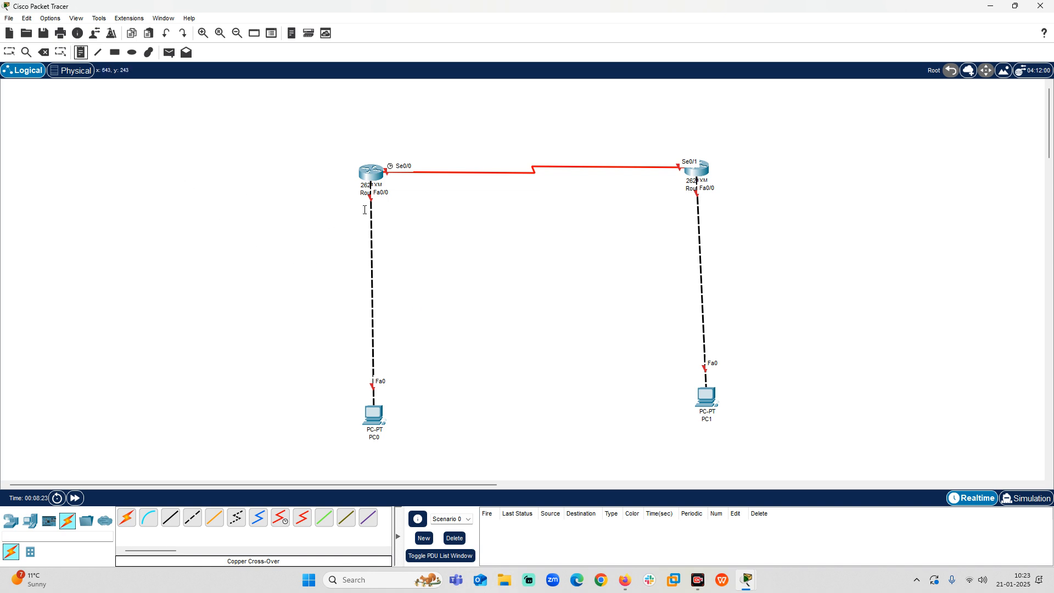
pyautogui.click(302, 205)
pyautogui.write('192.18')
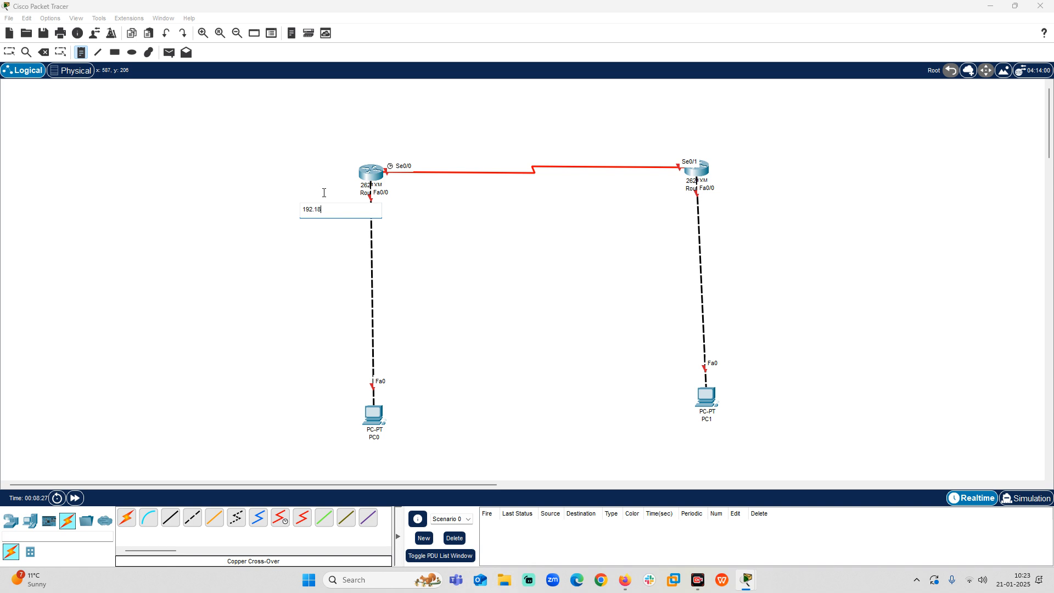
pyautogui.write('68.1.1')
# Add a text note reading 192.168.2.1 above Router0's Se0/0 interface.
pyautogui.click(364, 151)
pyautogui.write('192.1868.2.1')
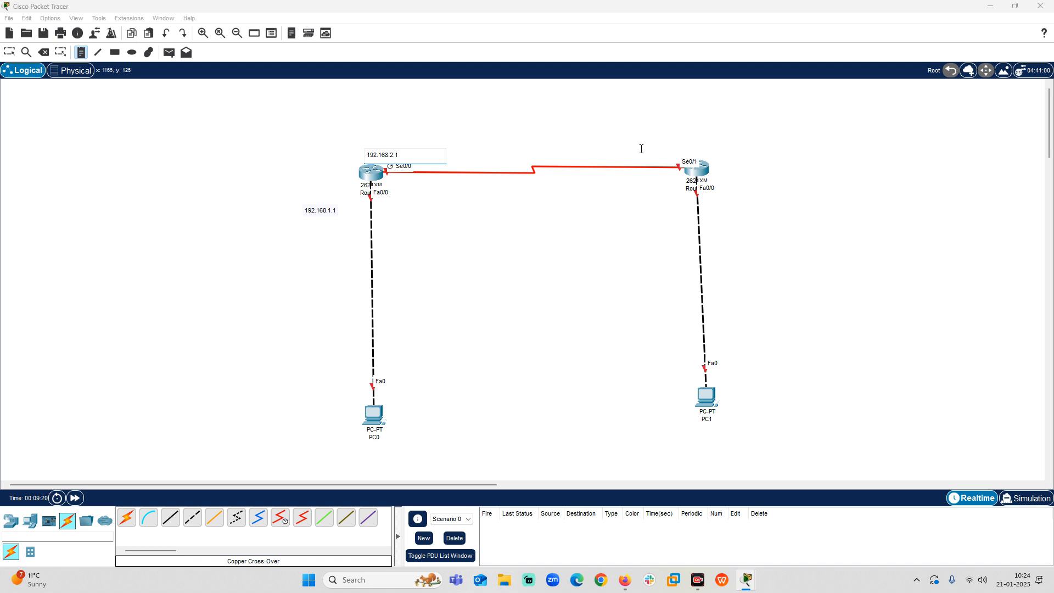
# Add a text note reading 192.168.2.2 for Router1's Se0/1 interface and move it just above the serial link.
pyautogui.click(638, 155)
pyautogui.write('192.168.2.2')
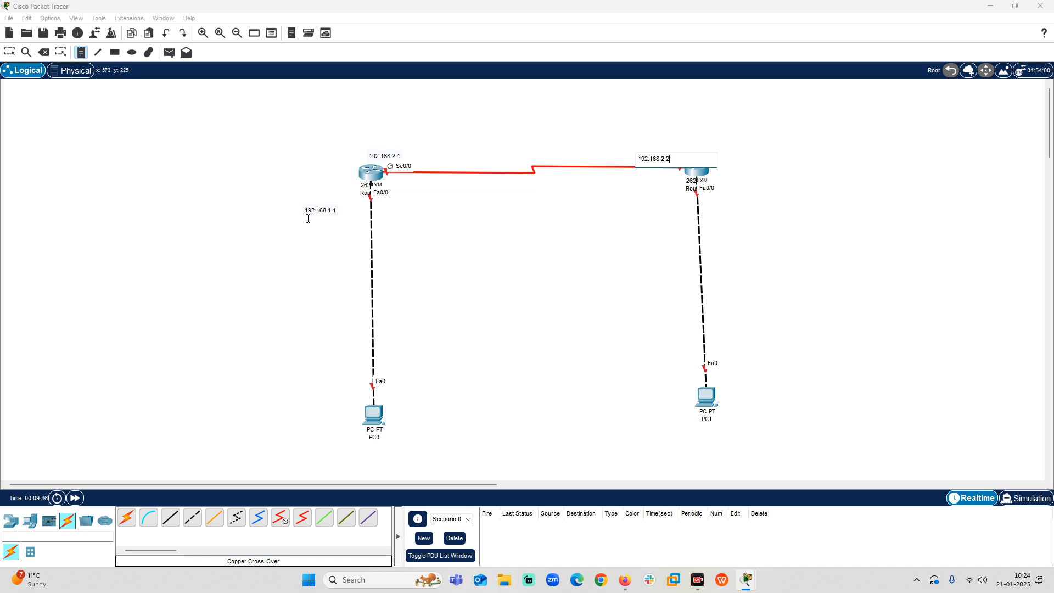
pyautogui.click(542, 147)
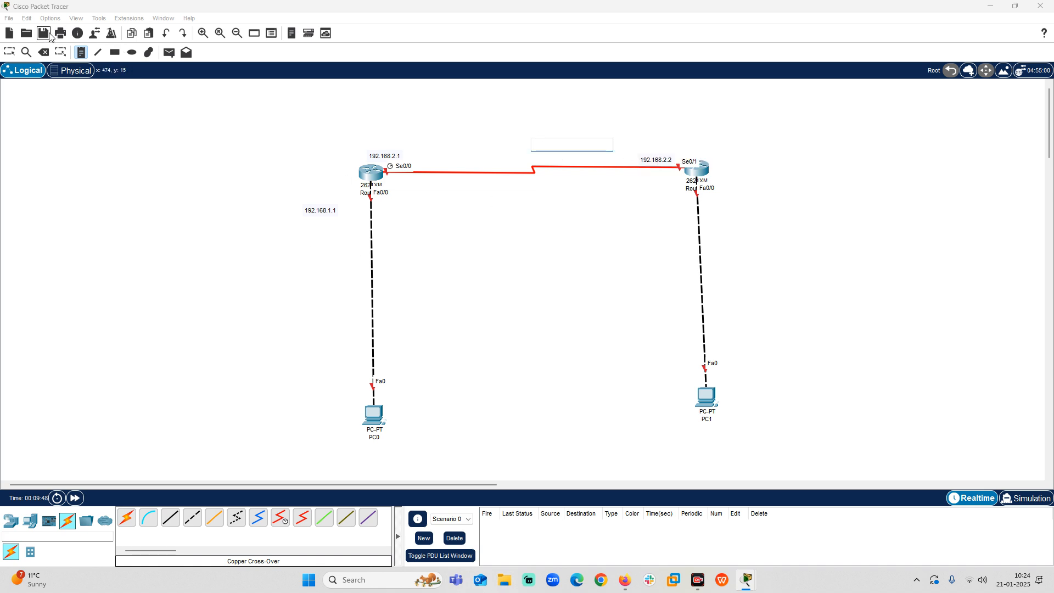
pyautogui.click(9, 52)
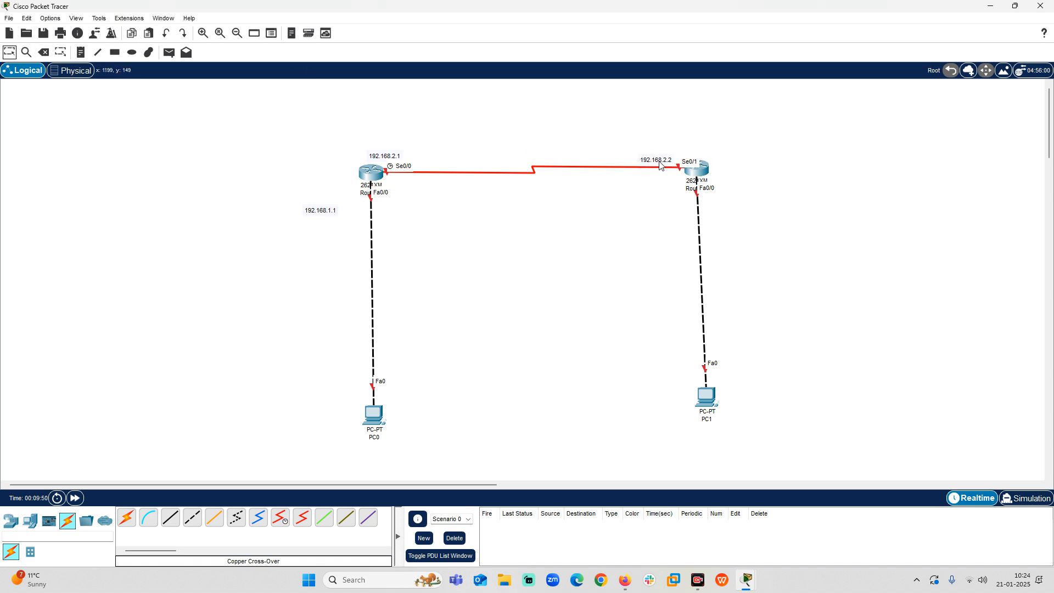
pyautogui.moveTo(660, 165); pyautogui.dragTo(668, 154)
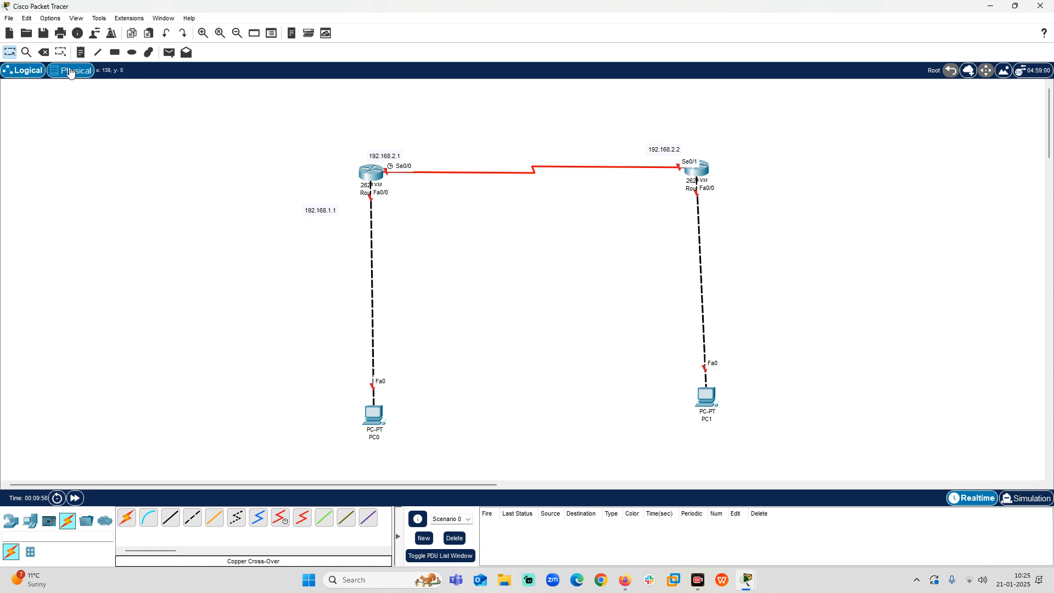
# Add a text note reading 192.168.3.1 beside Router1's Fa0/0 interface.
pyautogui.click(80, 52)
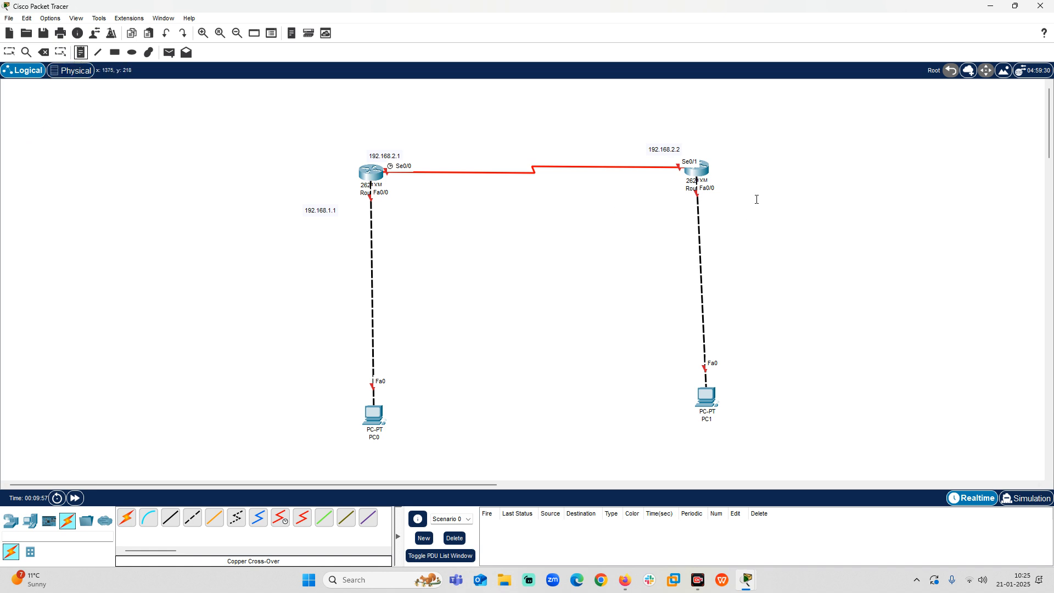
pyautogui.click(713, 200)
pyautogui.write('192')
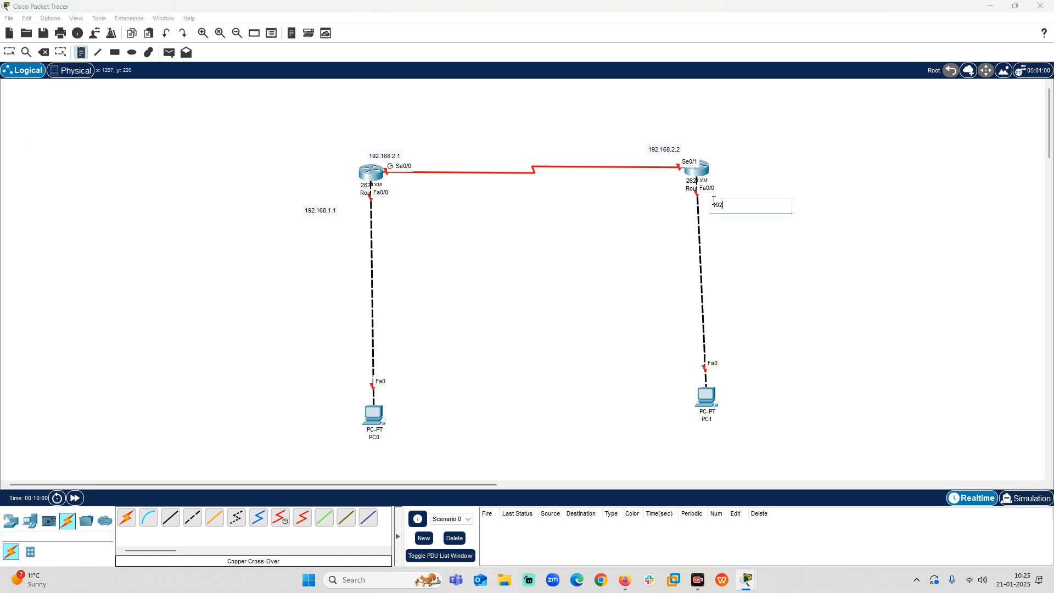
pyautogui.write('.168.')
pyautogui.write('3.1')
pyautogui.click(8, 50)
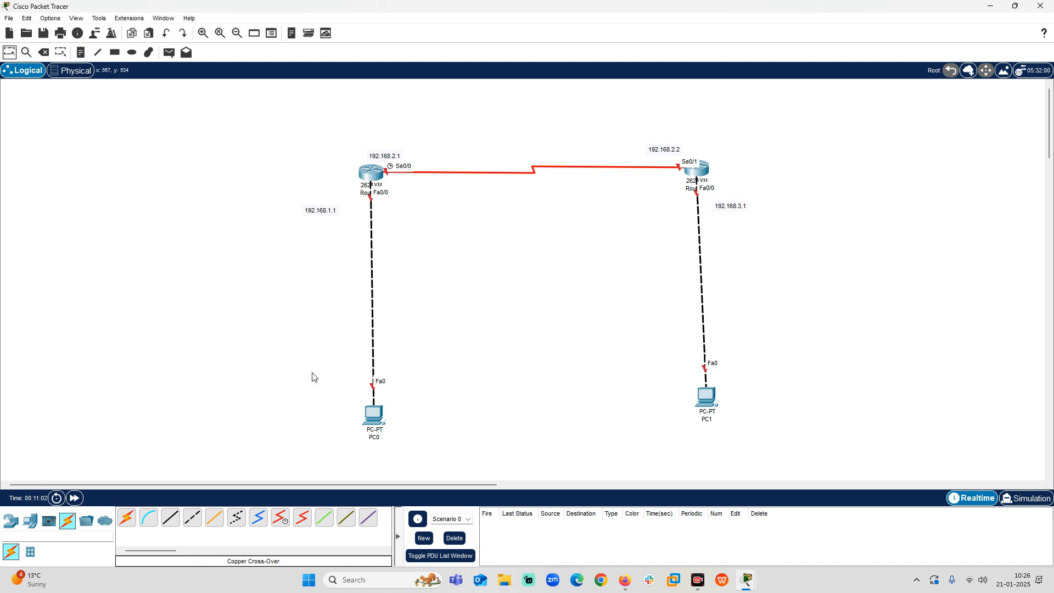
# Add a text note reading 192.168.1.2 beside PC0's Fa0 interface.
pyautogui.click(81, 52)
pyautogui.click(311, 395)
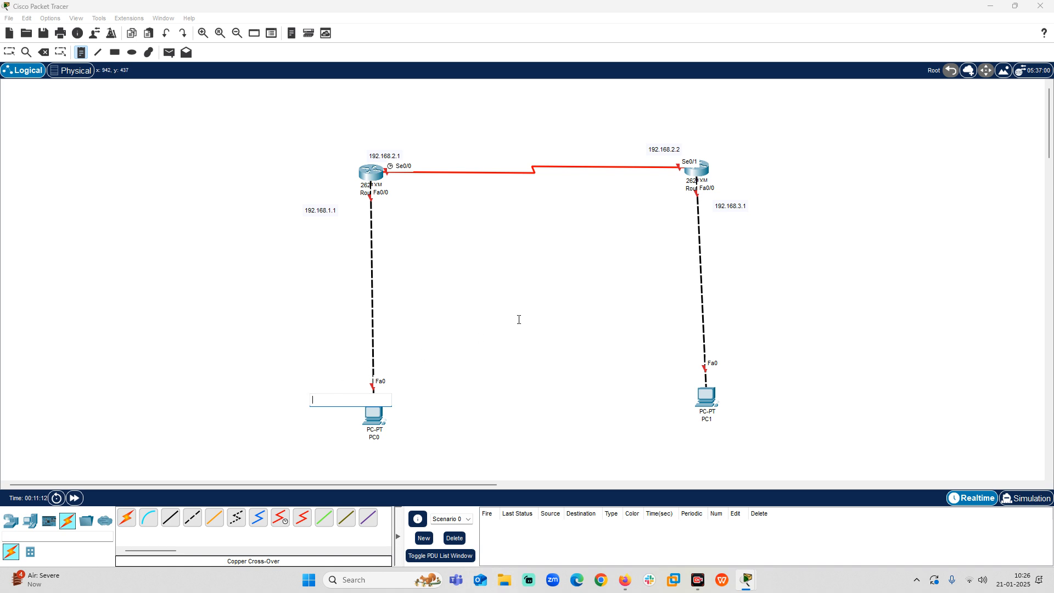
pyautogui.write('192.168')
pyautogui.write('.1.2')
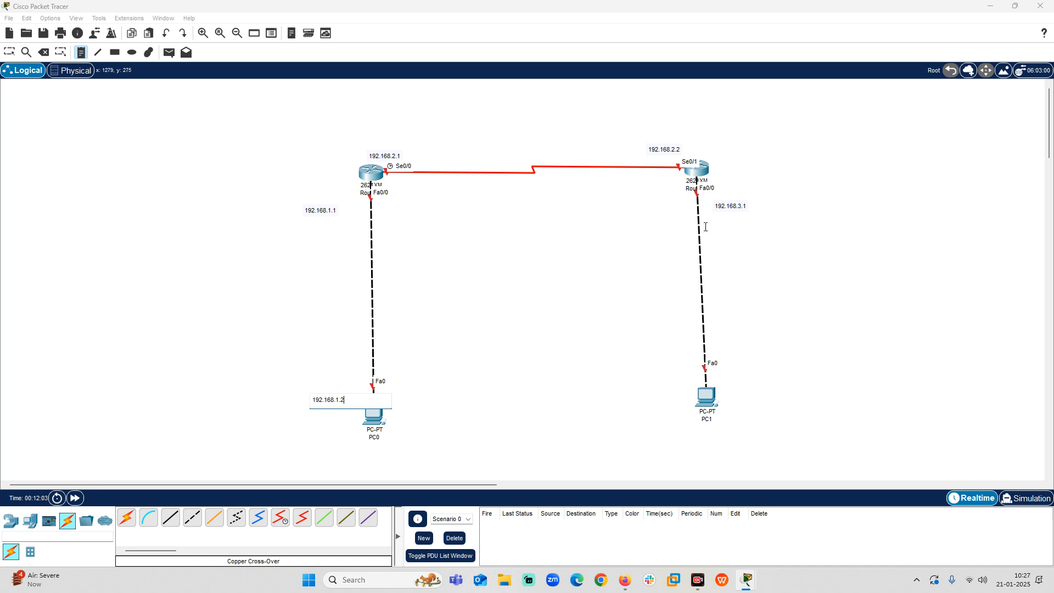
# Add a text note reading 192.168.3.2 beside PC1's Fa0 interface and shift it slightly away from the link.
pyautogui.click(712, 372)
pyautogui.write('192.168.')
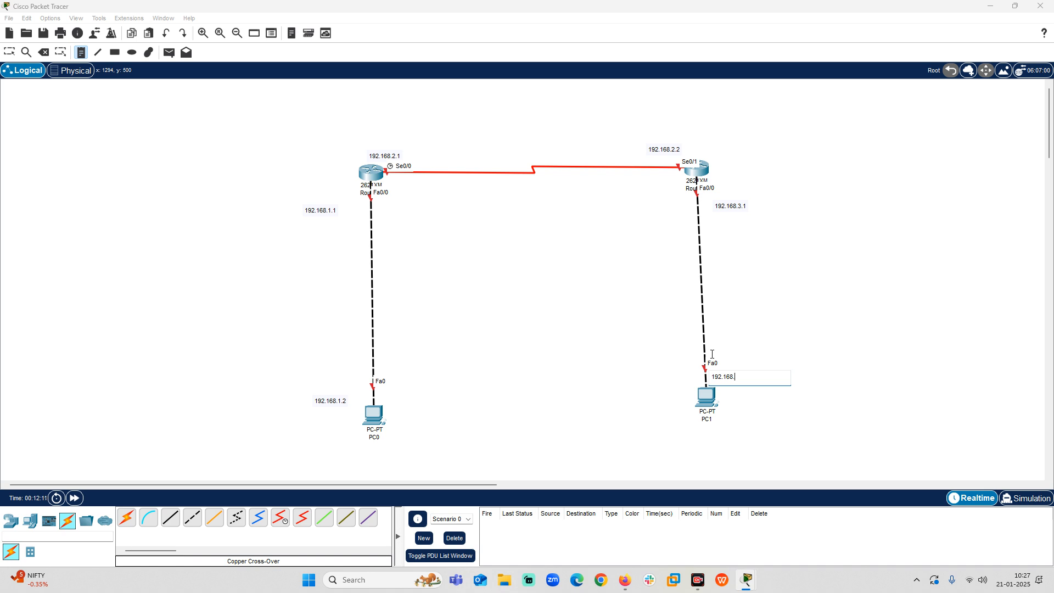
pyautogui.write('3.2')
pyautogui.click(8, 53)
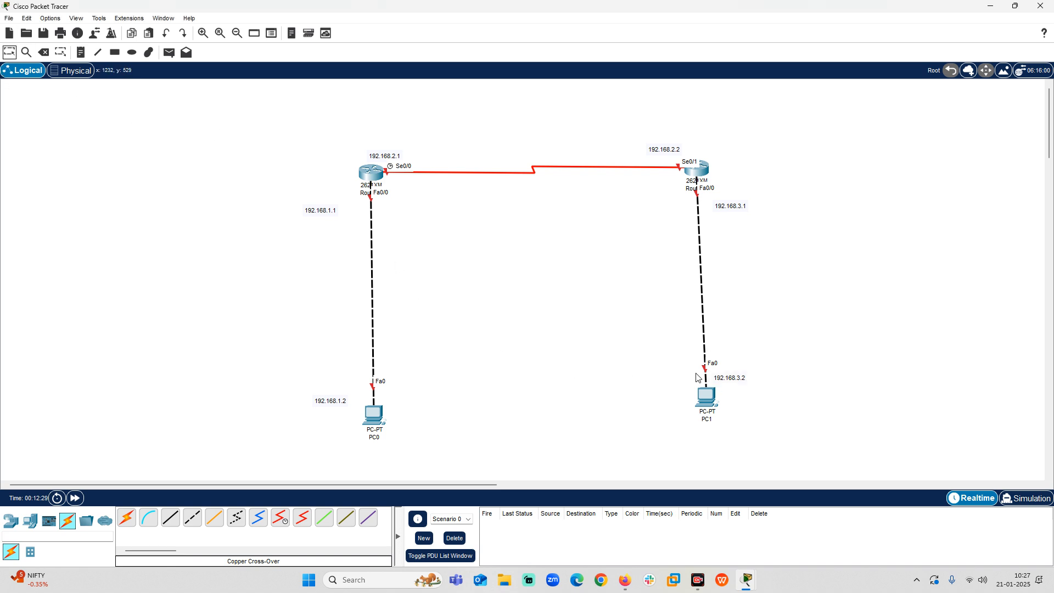
pyautogui.moveTo(725, 379); pyautogui.dragTo(731, 381)
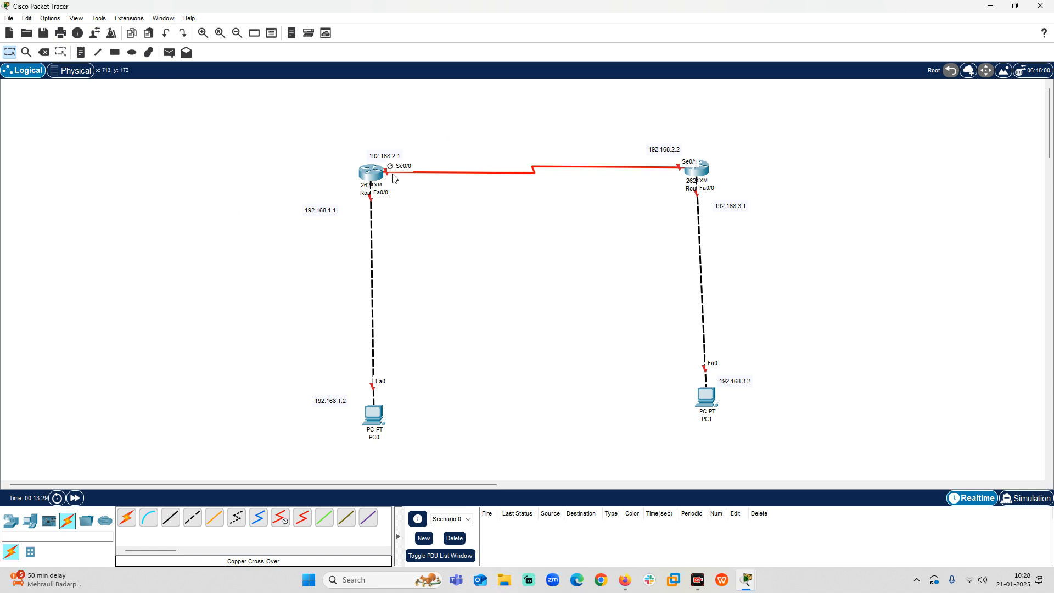
# Replug both ends of the serial link, using Serial0/1 on Router1 and Serial0/0 on Router0.
pyautogui.moveTo(680, 167); pyautogui.dragTo(422, 190)
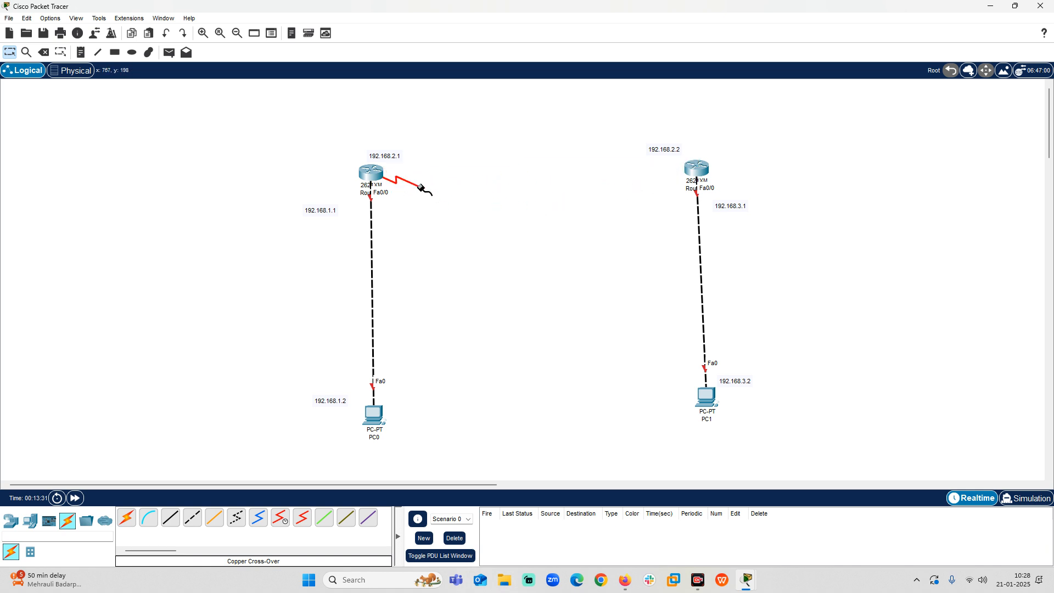
pyautogui.click(694, 169)
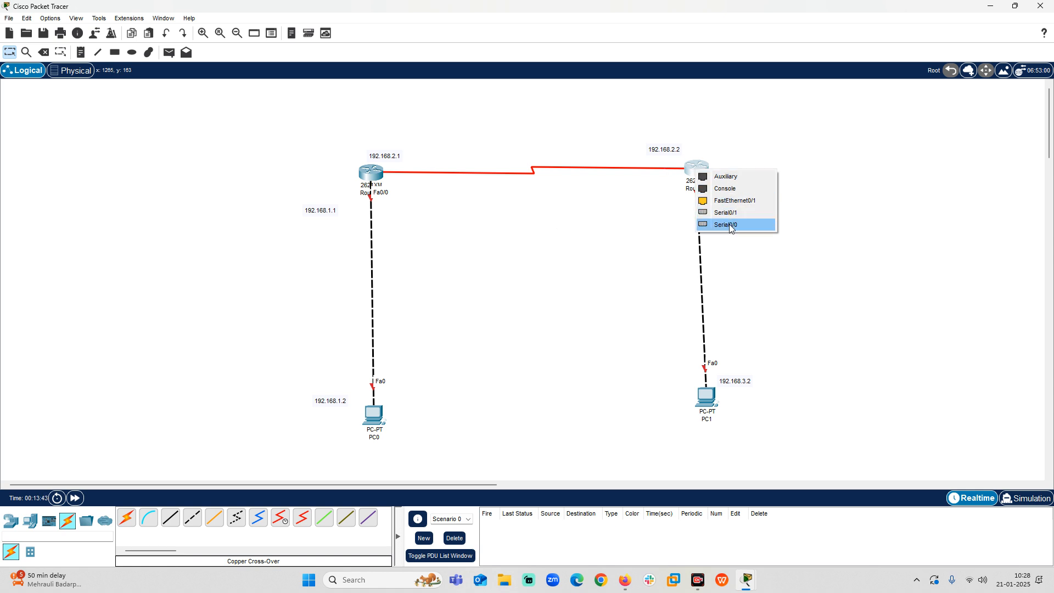
pyautogui.click(730, 213)
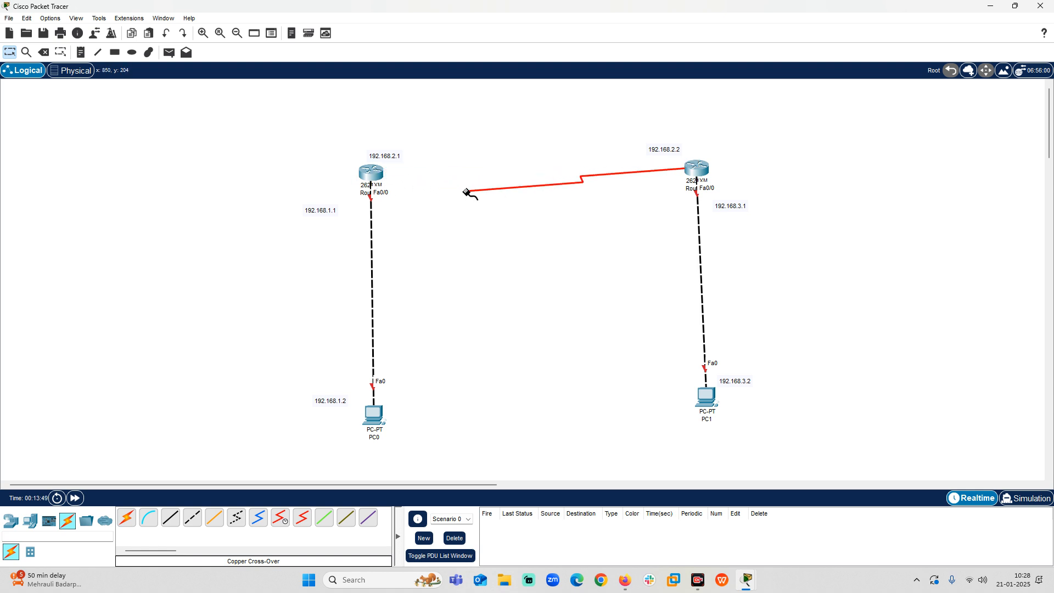
pyautogui.click(374, 176)
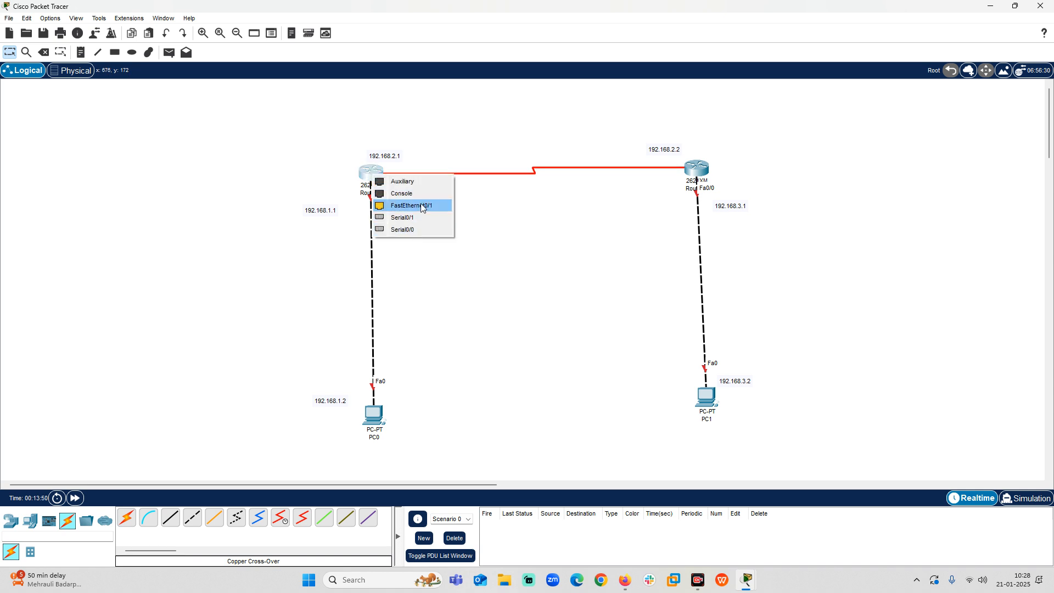
pyautogui.click(408, 229)
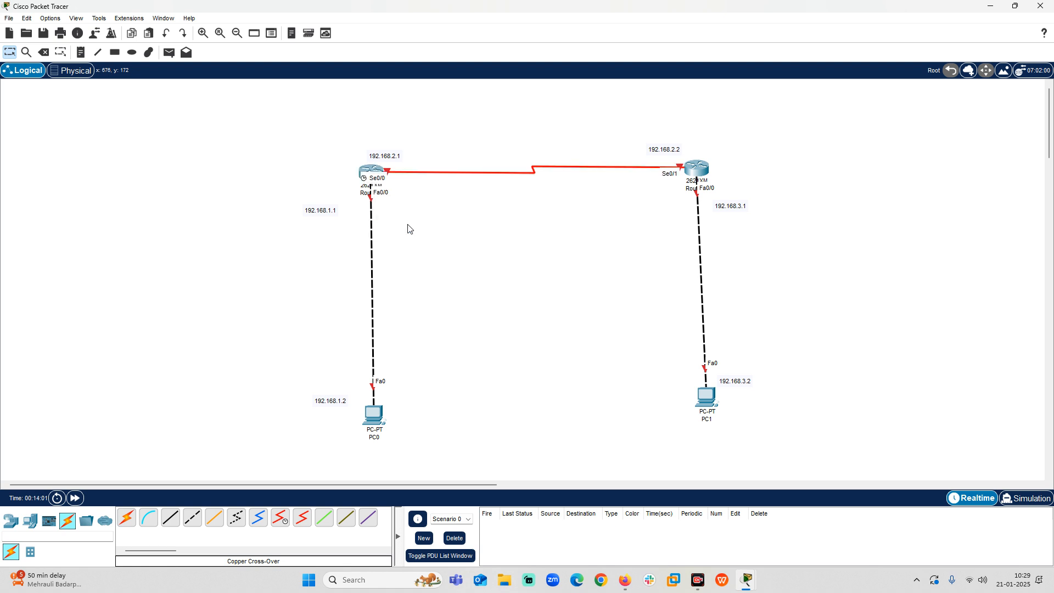
# Enlarge Router0's physical device view and try to place a WIC-1T module over its built-in Ethernet ports.
pyautogui.click(364, 168)
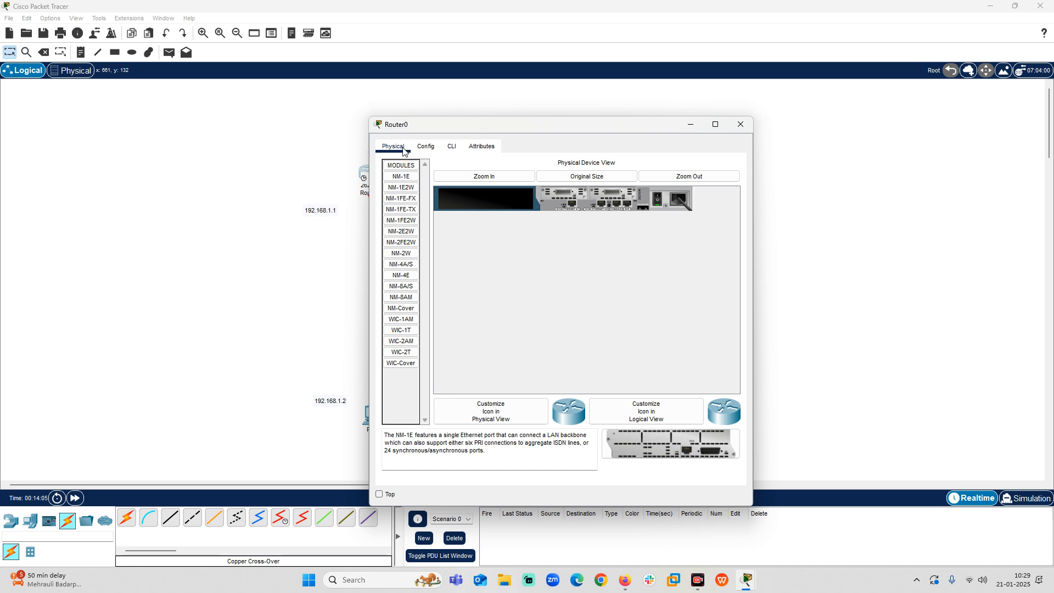
pyautogui.click(715, 125)
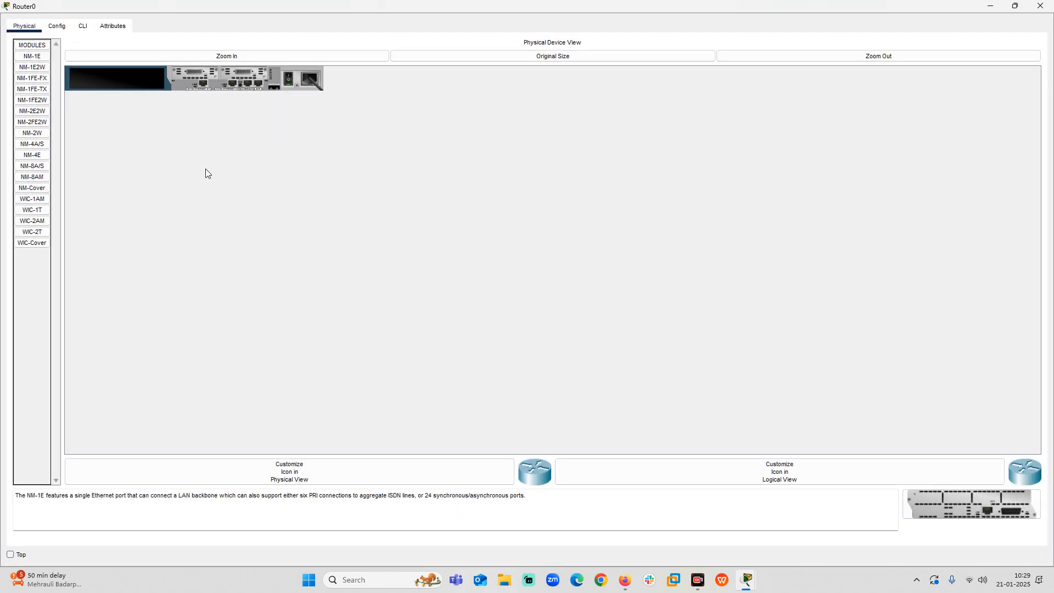
pyautogui.click(196, 58)
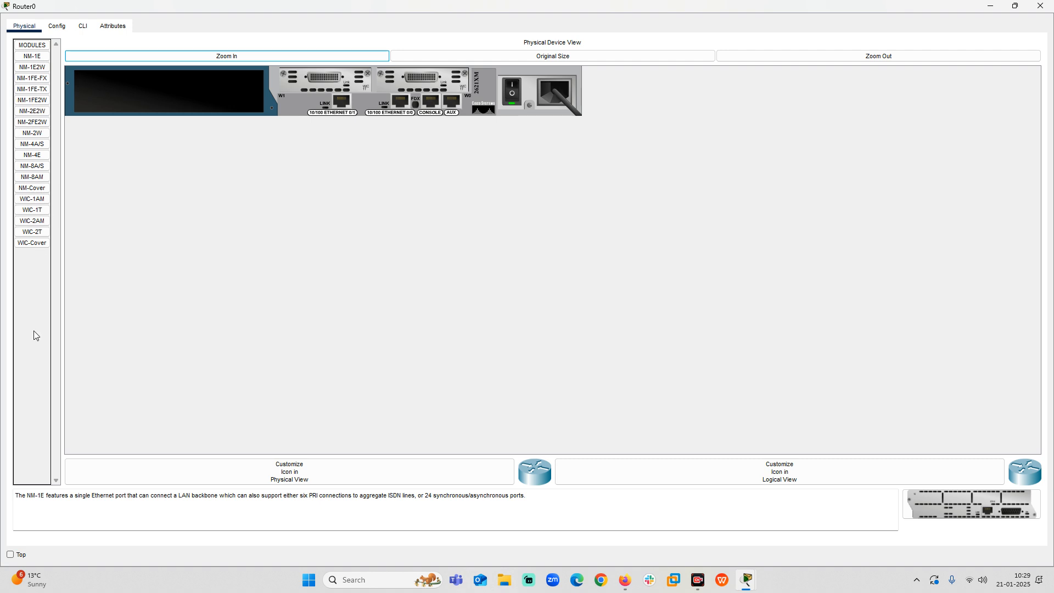
pyautogui.click(38, 211)
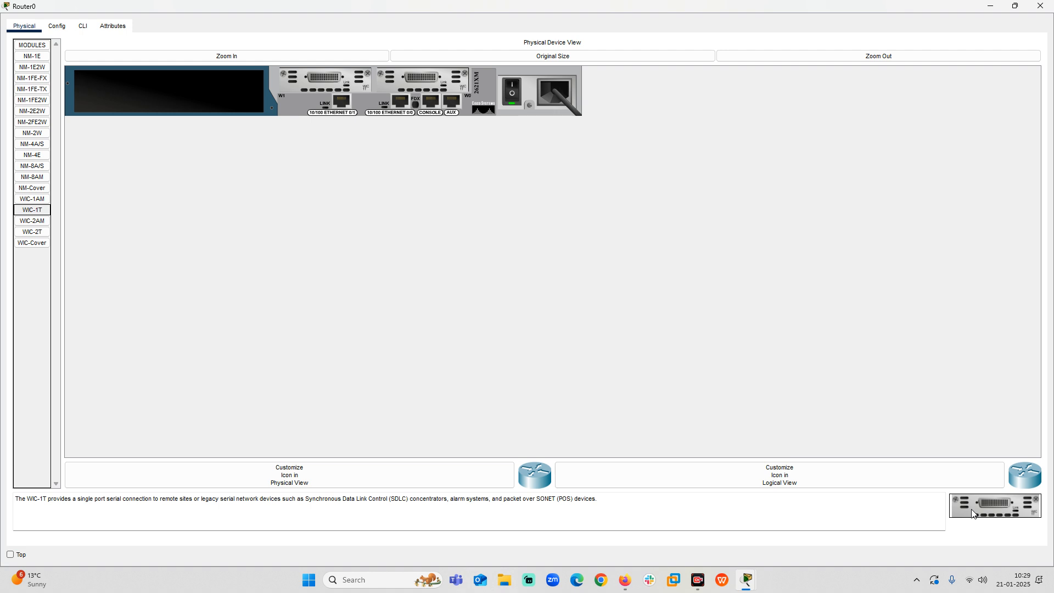
pyautogui.moveTo(972, 513); pyautogui.dragTo(325, 101)
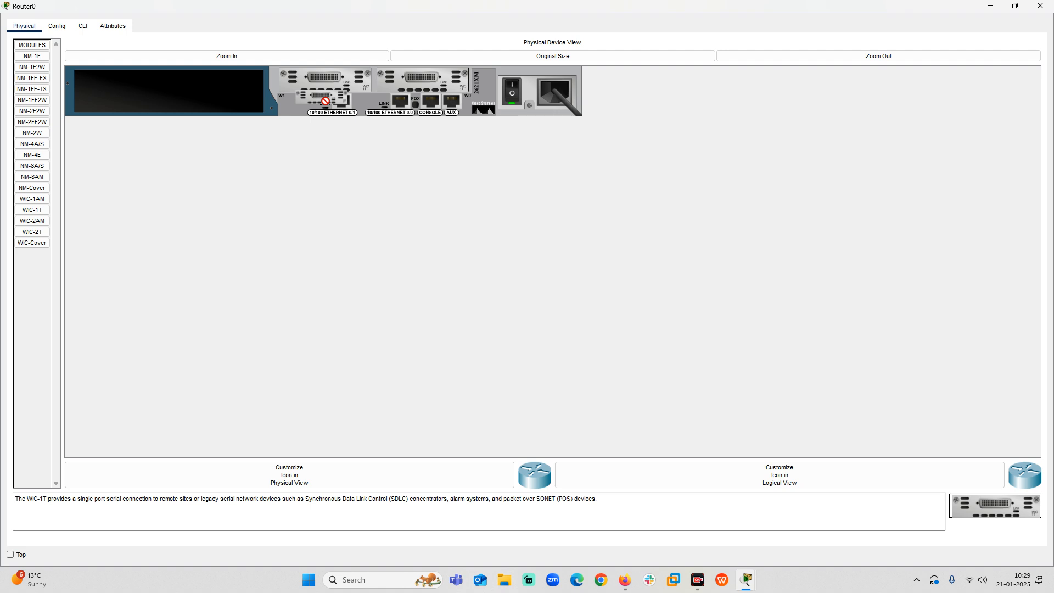
pyautogui.moveTo(326, 101); pyautogui.dragTo(983, 517)
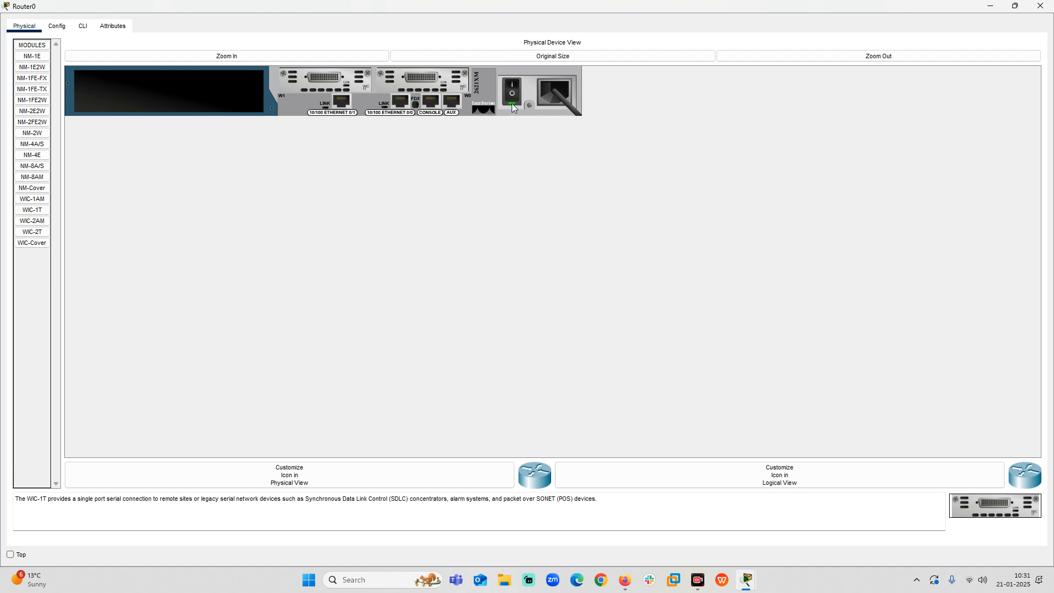
pyautogui.click(991, 6)
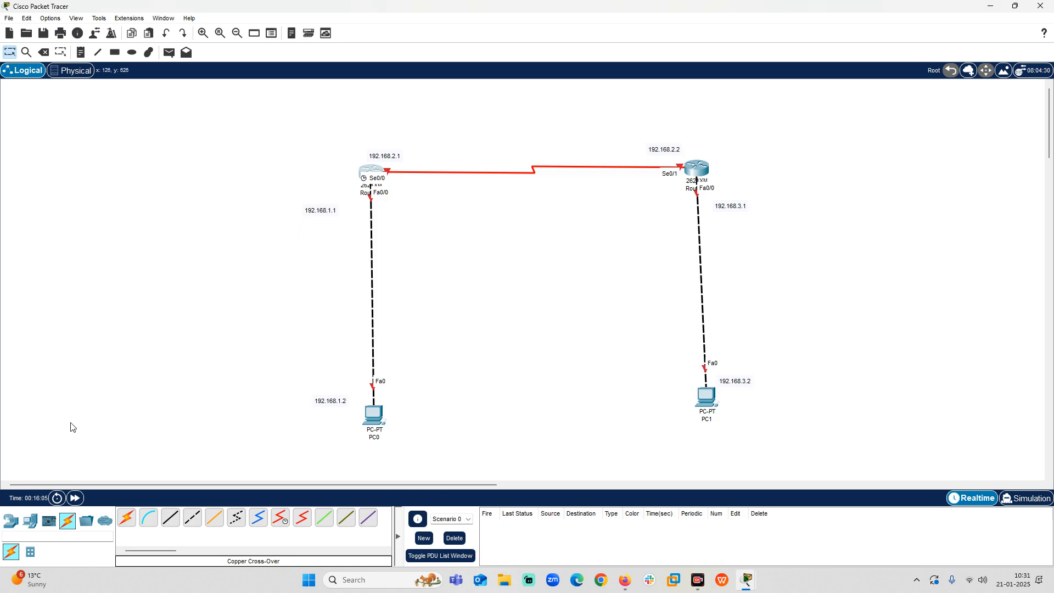
# Place a third 2621XM router in the workspace to the right of Router1.
pyautogui.click(10, 520)
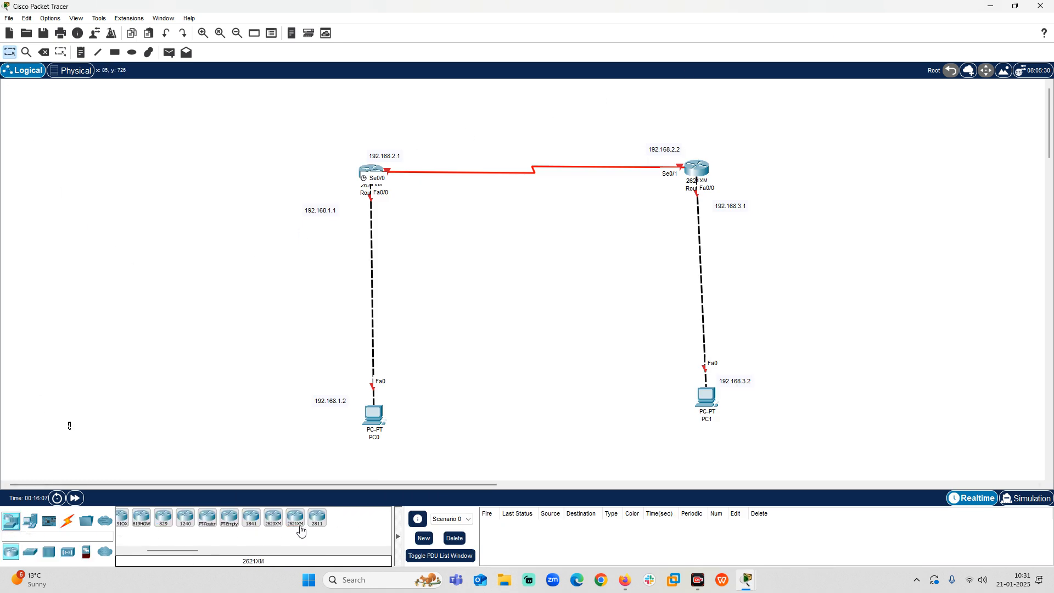
pyautogui.click(294, 531)
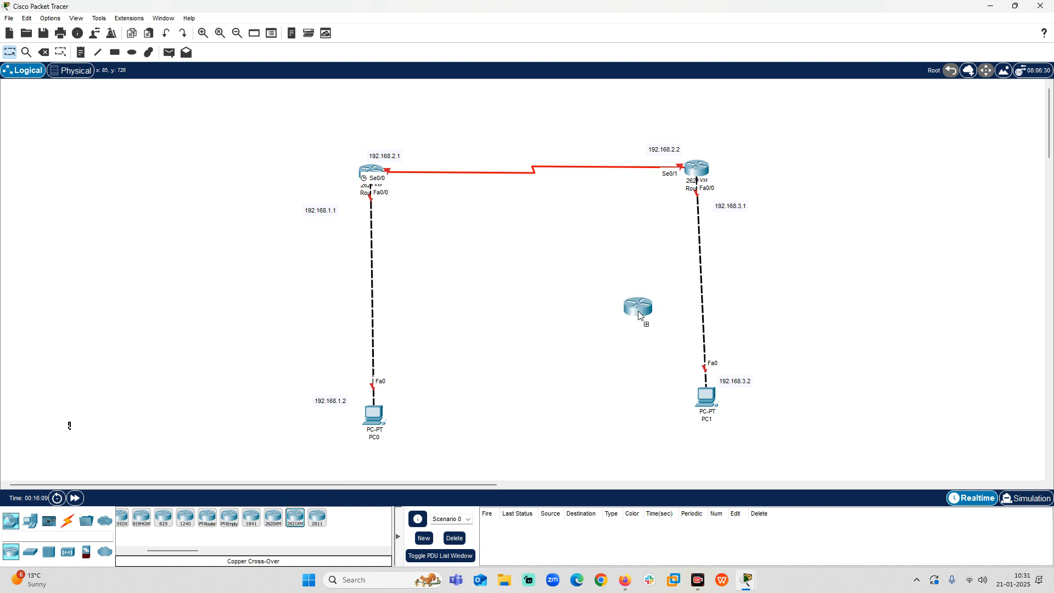
pyautogui.click(950, 166)
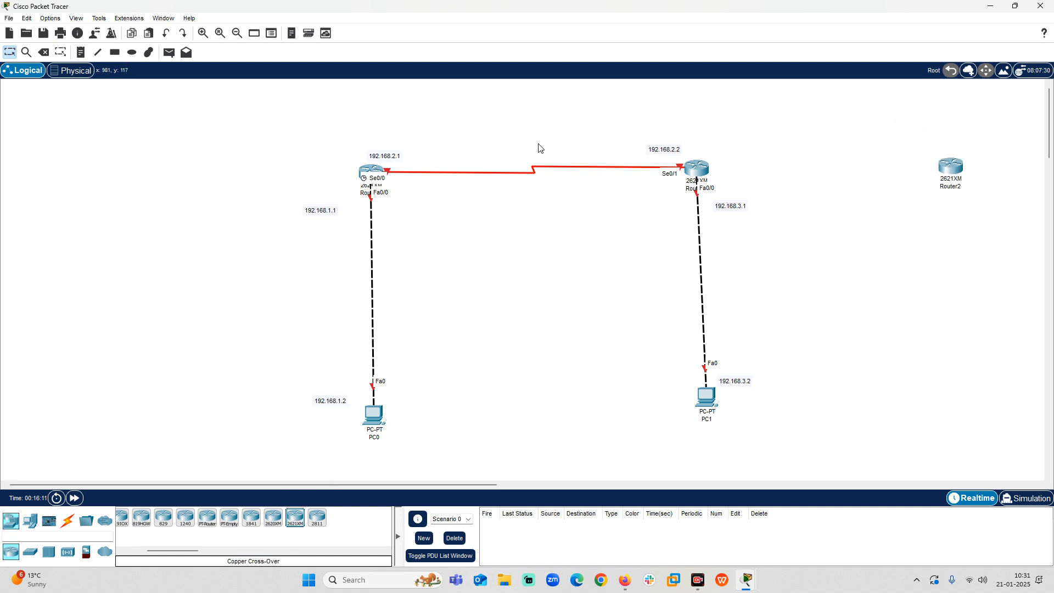
# Try to run a Serial DCE cable from Router1 to the third router.
pyautogui.click(67, 521)
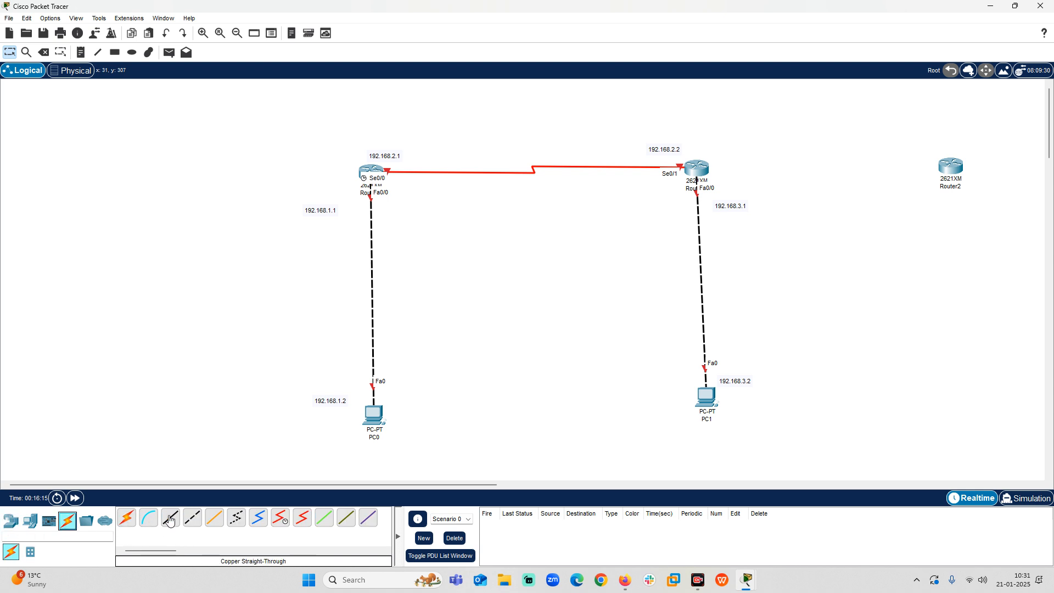
pyautogui.click(280, 518)
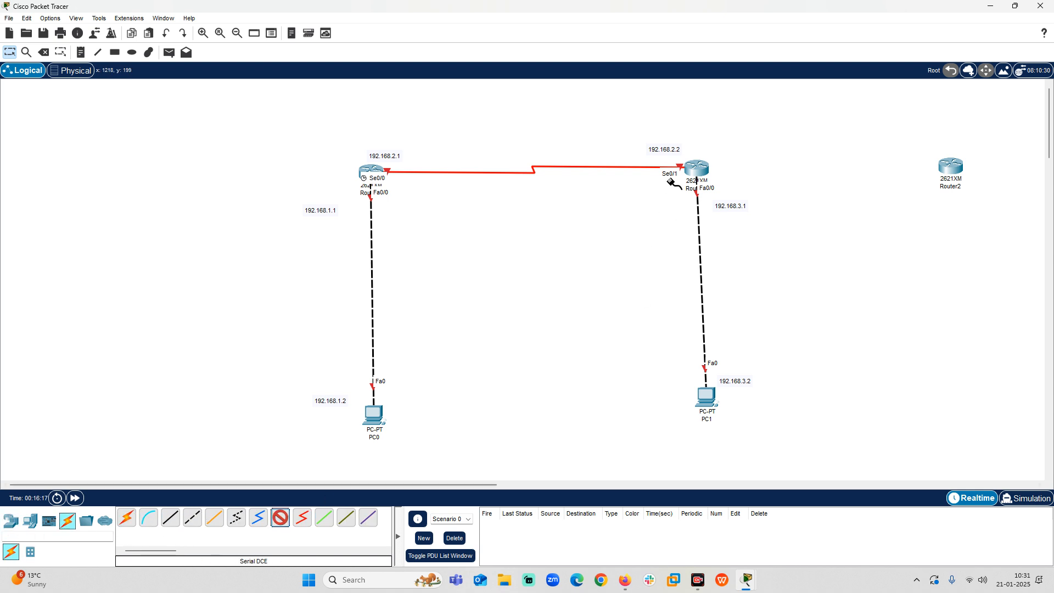
pyautogui.click(697, 169)
pyautogui.click(744, 218)
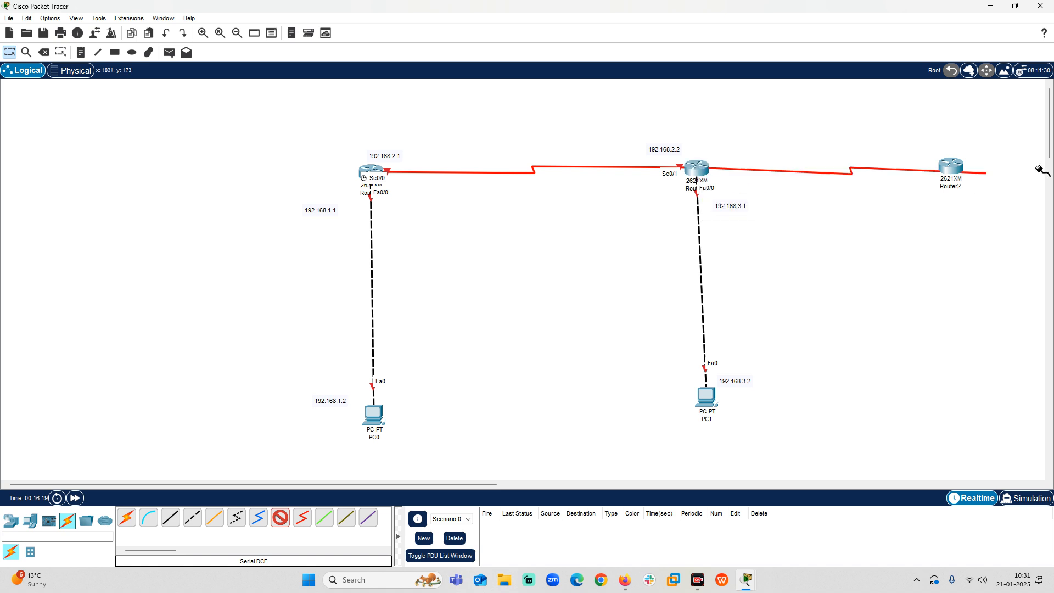
pyautogui.click(951, 167)
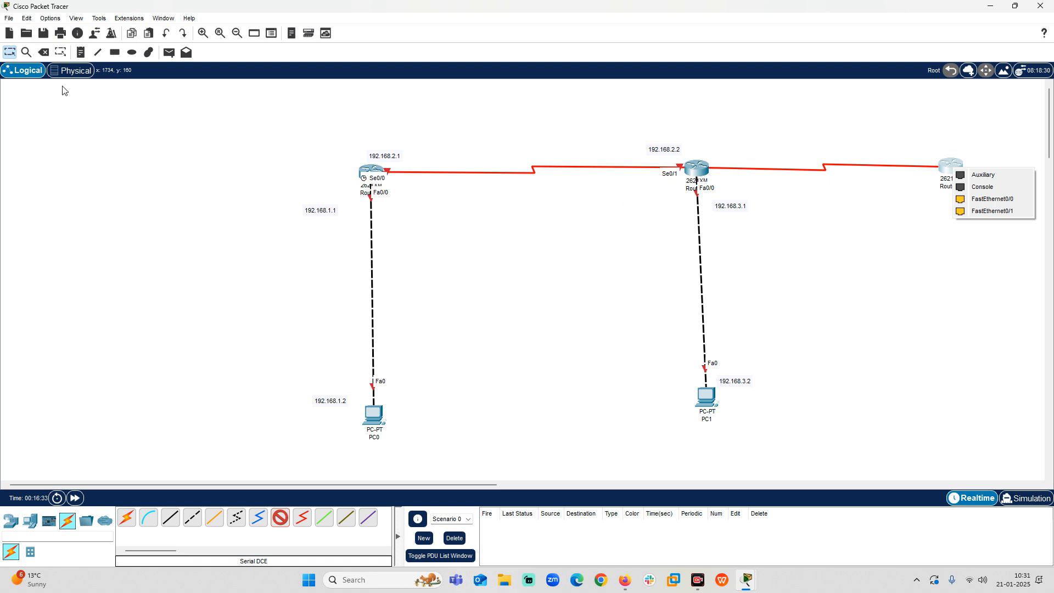
# Delete the third router from the workspace and return to selection mode.
pyautogui.click(44, 52)
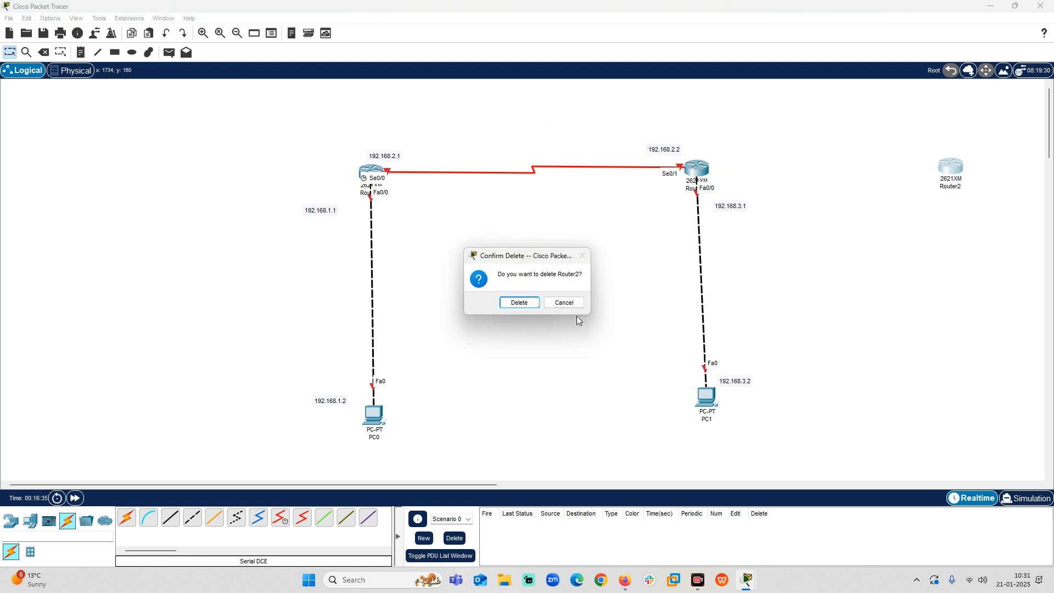
pyautogui.click(516, 301)
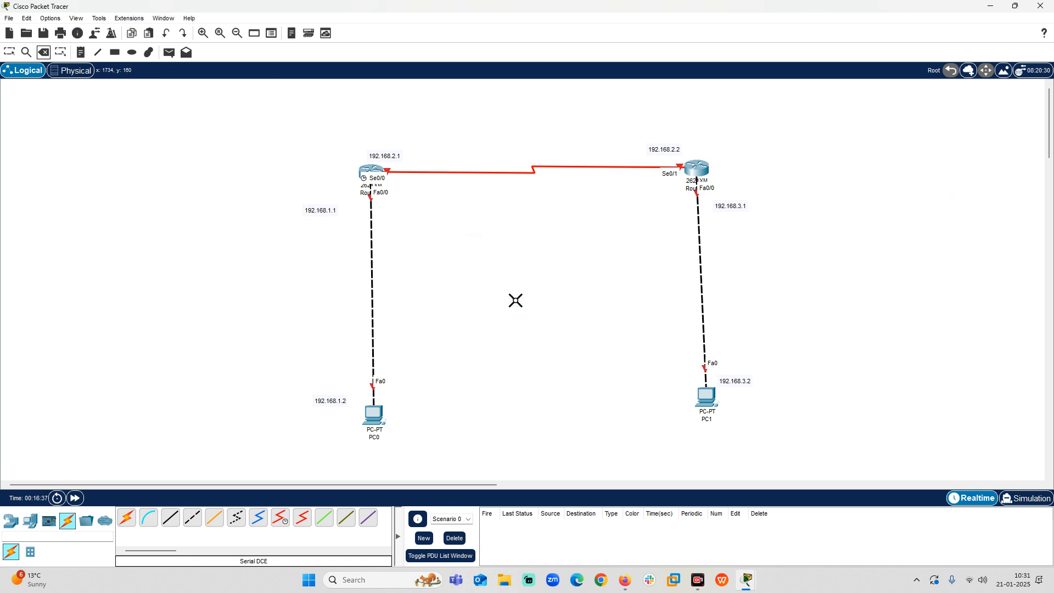
pyautogui.click(4, 54)
# Reconnect the serial link from Router0 to Router1's Serial0/0 interface.
pyautogui.click(680, 165)
pyautogui.press('Delete')
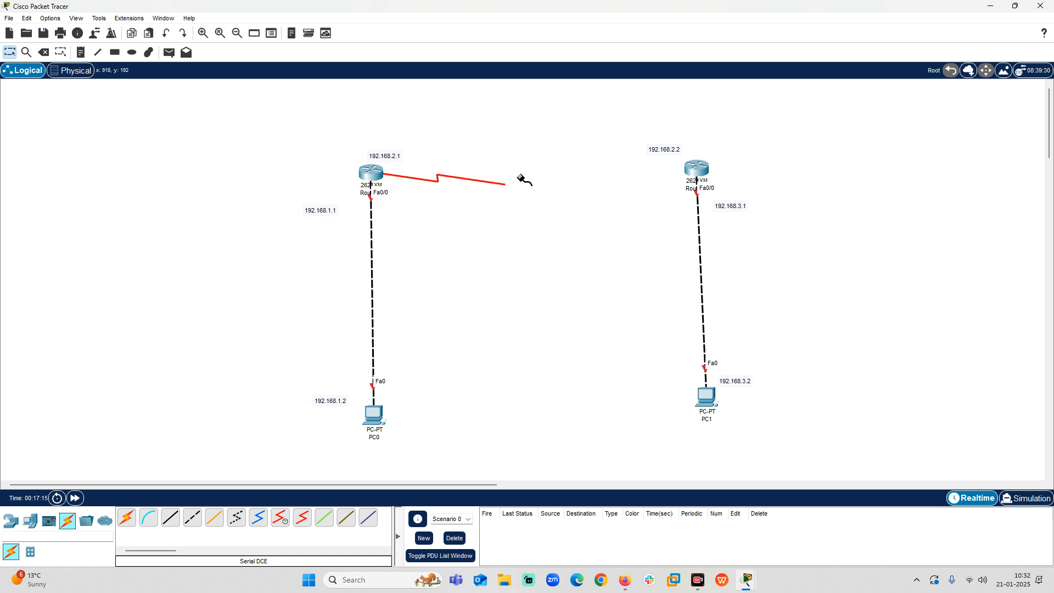
pyautogui.click(693, 171)
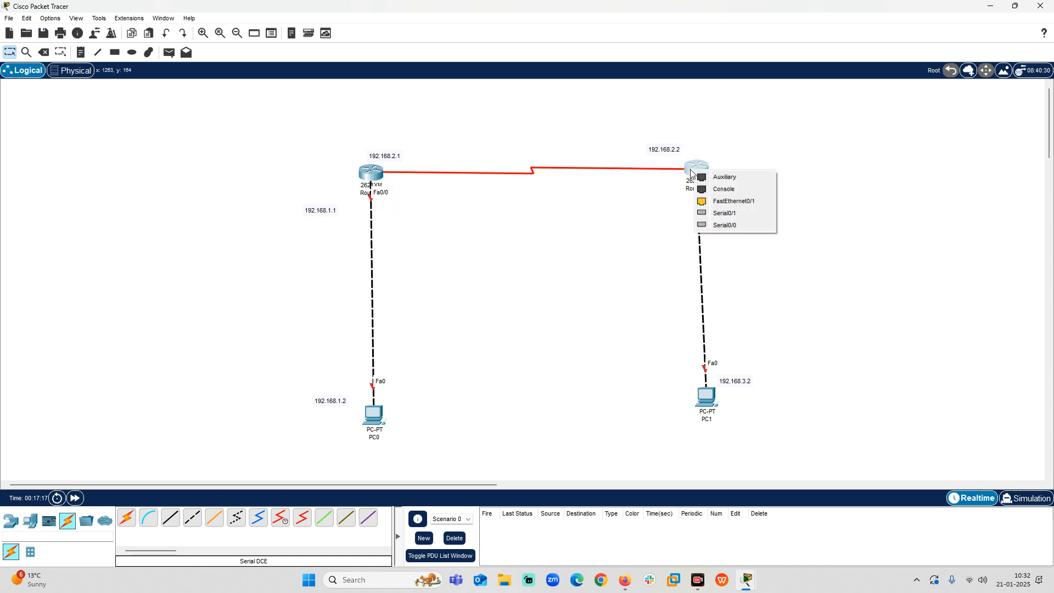
pyautogui.click(732, 224)
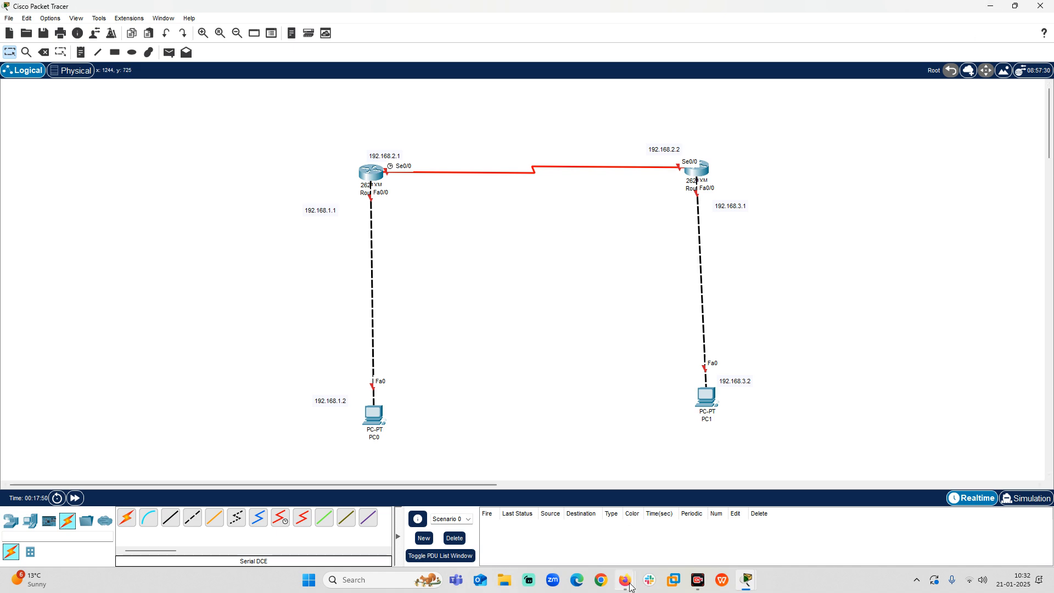
# Switch to the Google Meet call in Firefox to check it, then return to Packet Tracer.
pyautogui.moveTo(618, 577)
pyautogui.click(579, 526)
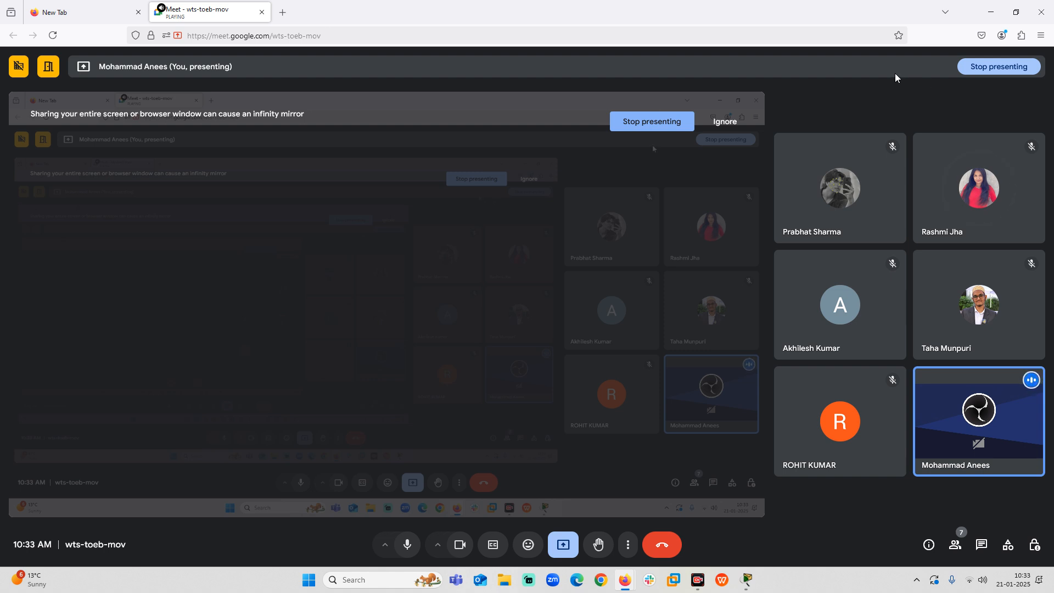
pyautogui.click(988, 12)
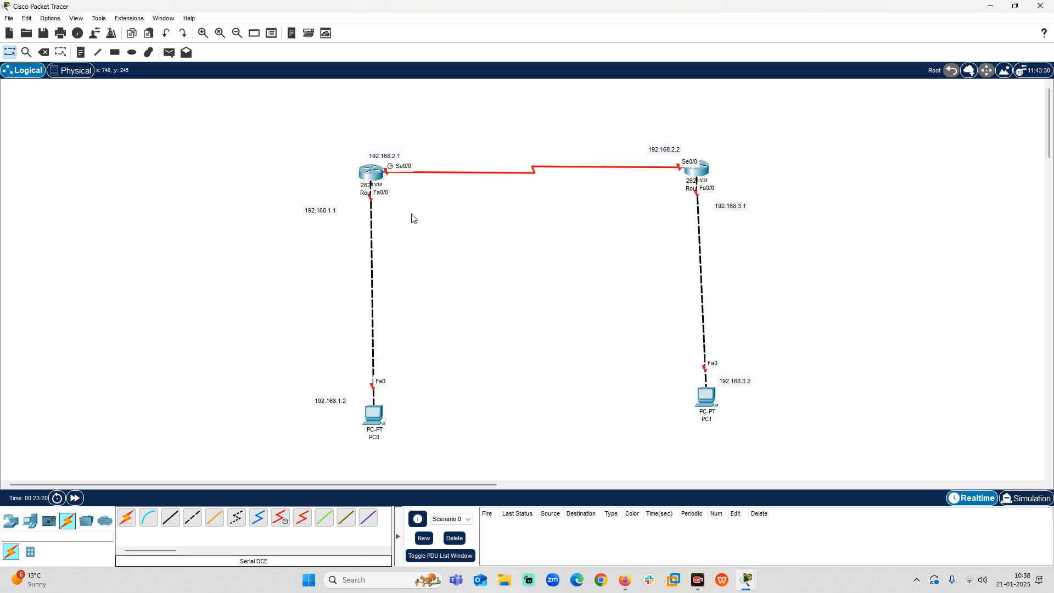
pyautogui.click(367, 173)
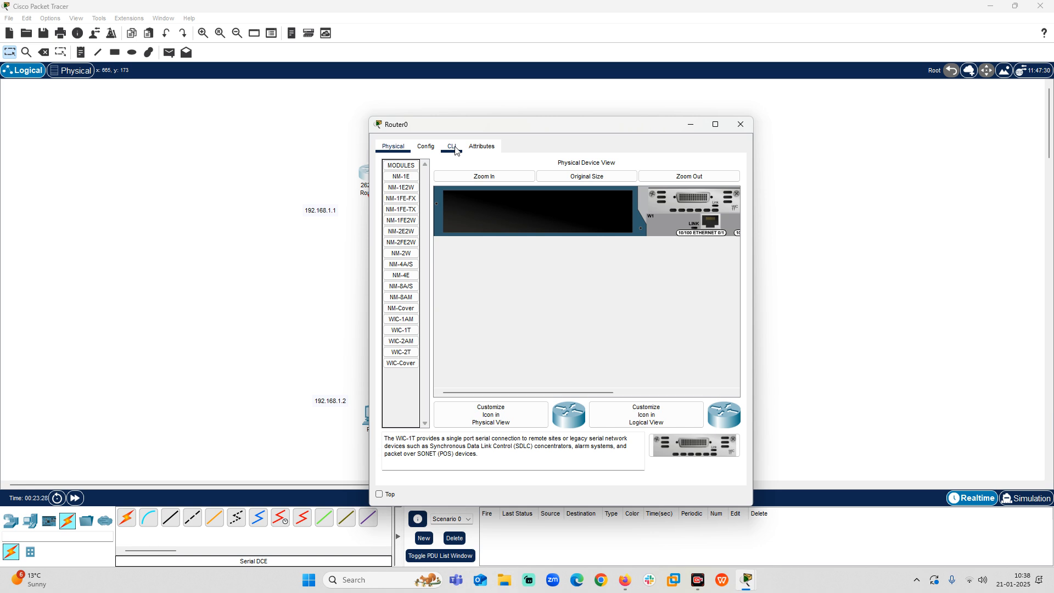
pyautogui.click(742, 122)
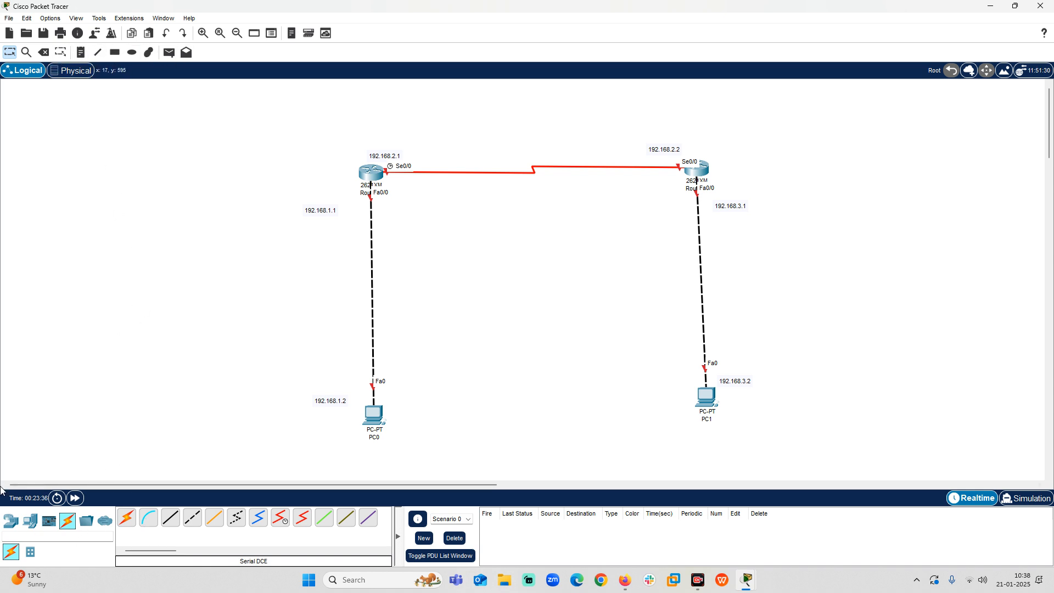
# Place a third PC-PT in the workspace to the left of Router0.
pyautogui.click(31, 521)
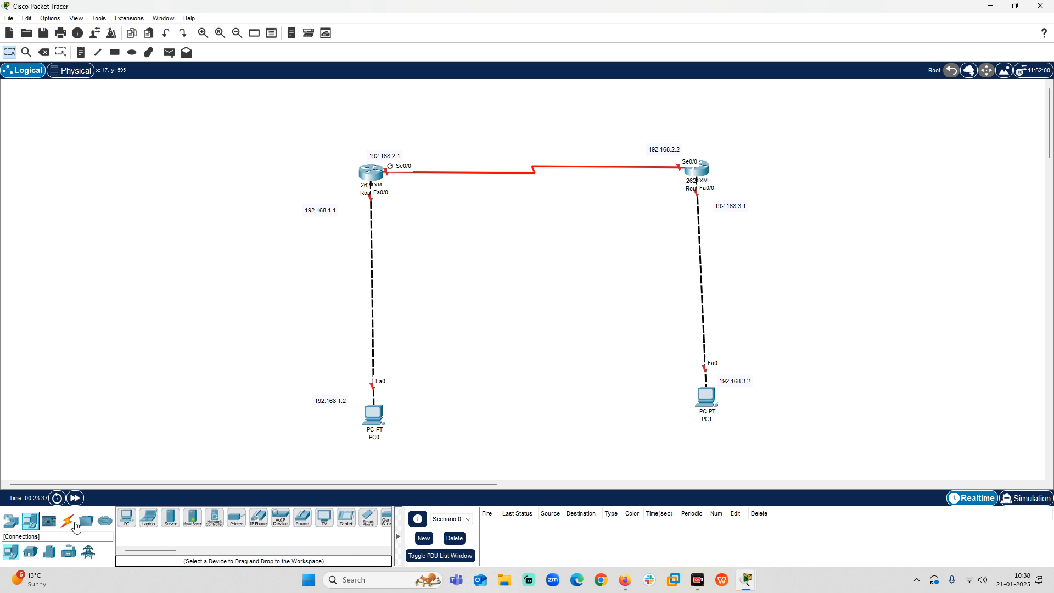
pyautogui.click(126, 517)
pyautogui.click(209, 184)
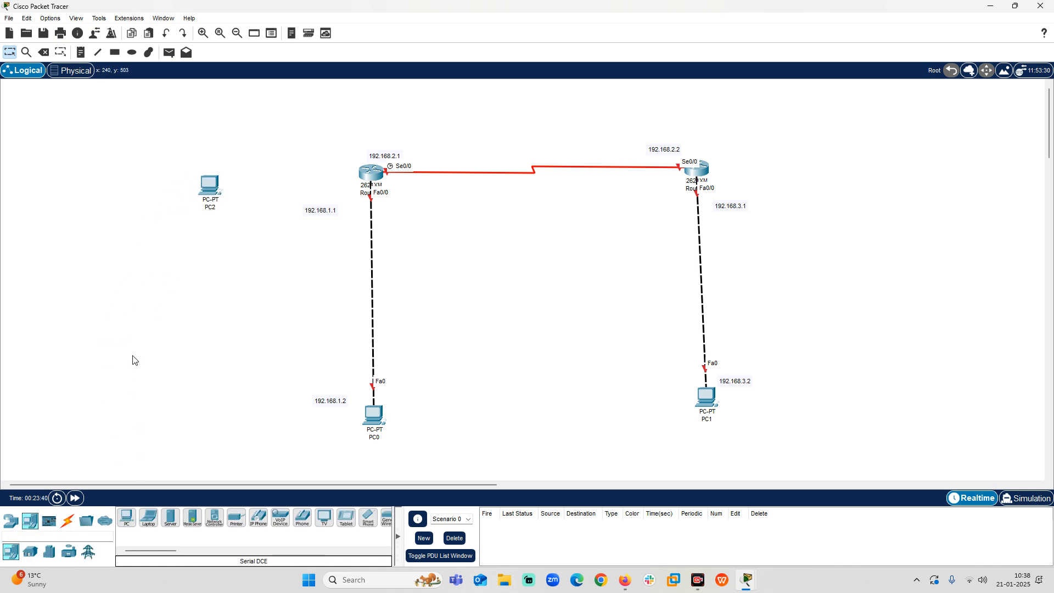
# Connect Router0's Console port to PC2's RS 232 port with a console cable, and move PC2 slightly higher.
pyautogui.click(69, 520)
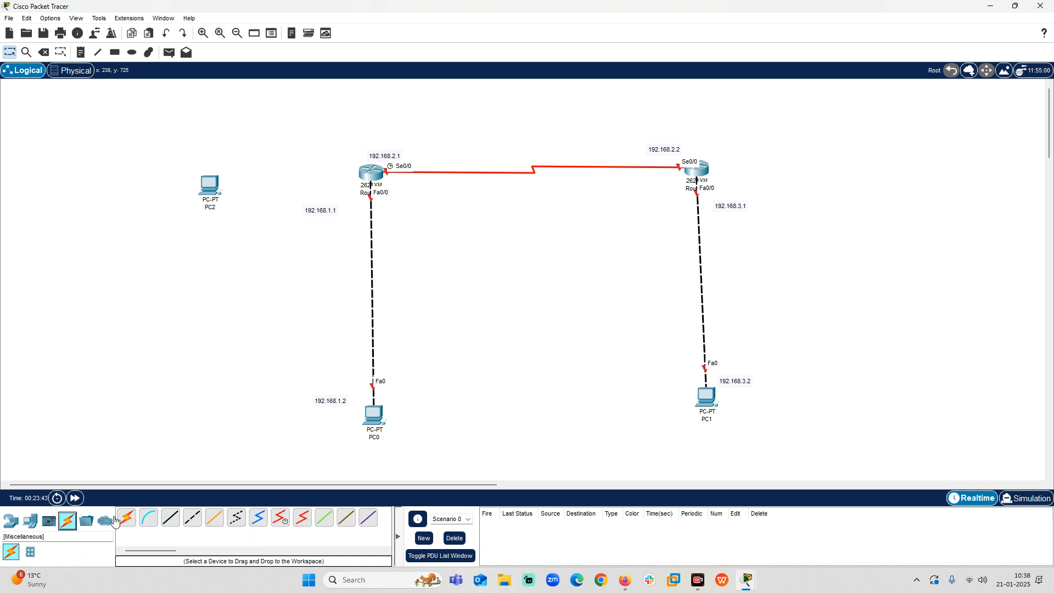
pyautogui.click(150, 519)
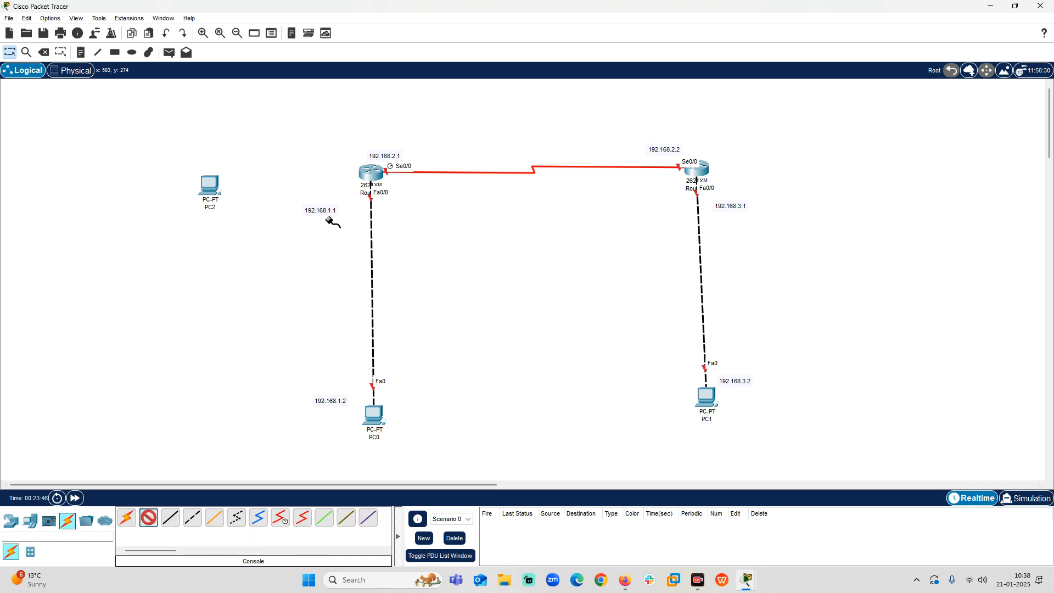
pyautogui.click(370, 176)
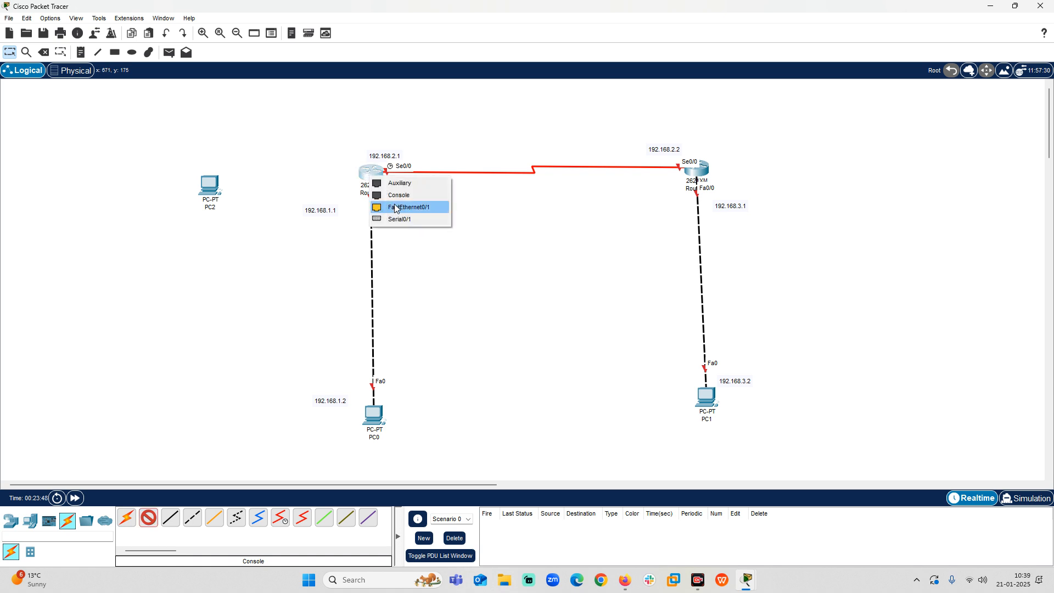
pyautogui.click(398, 196)
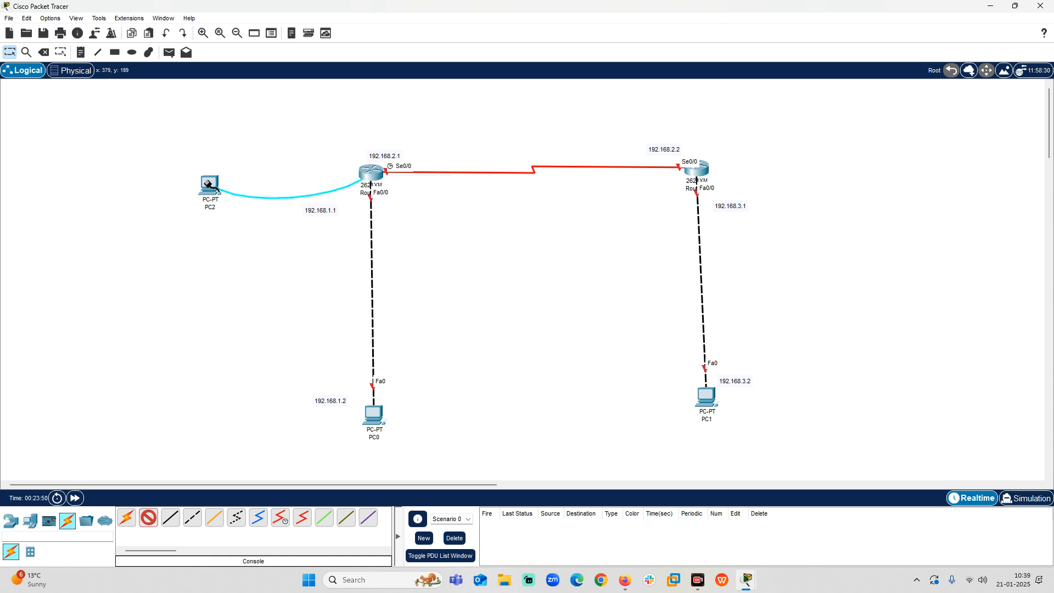
pyautogui.click(218, 207)
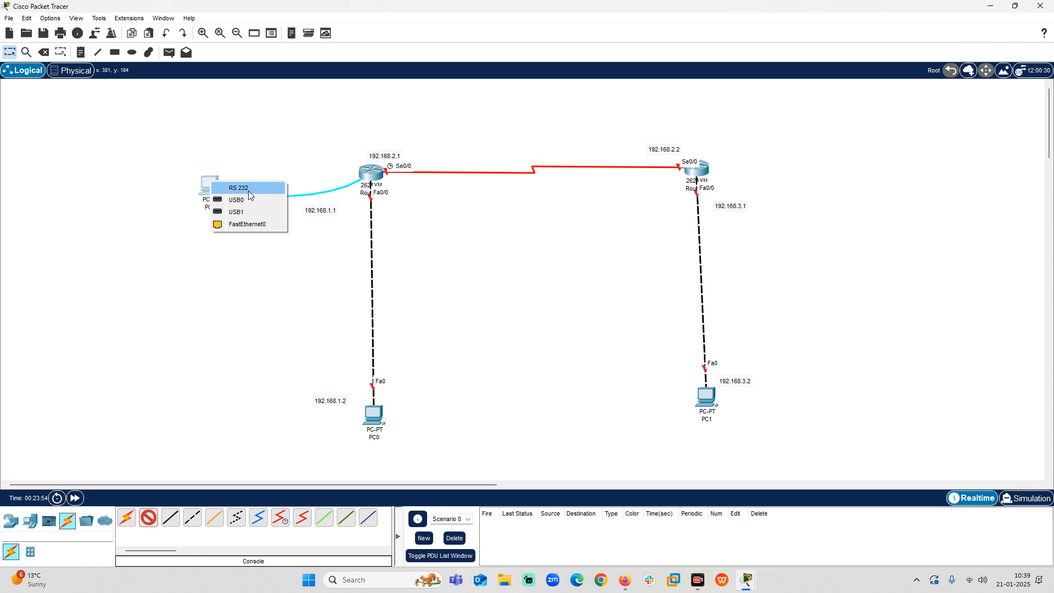
pyautogui.click(248, 190)
pyautogui.moveTo(212, 193); pyautogui.dragTo(217, 159)
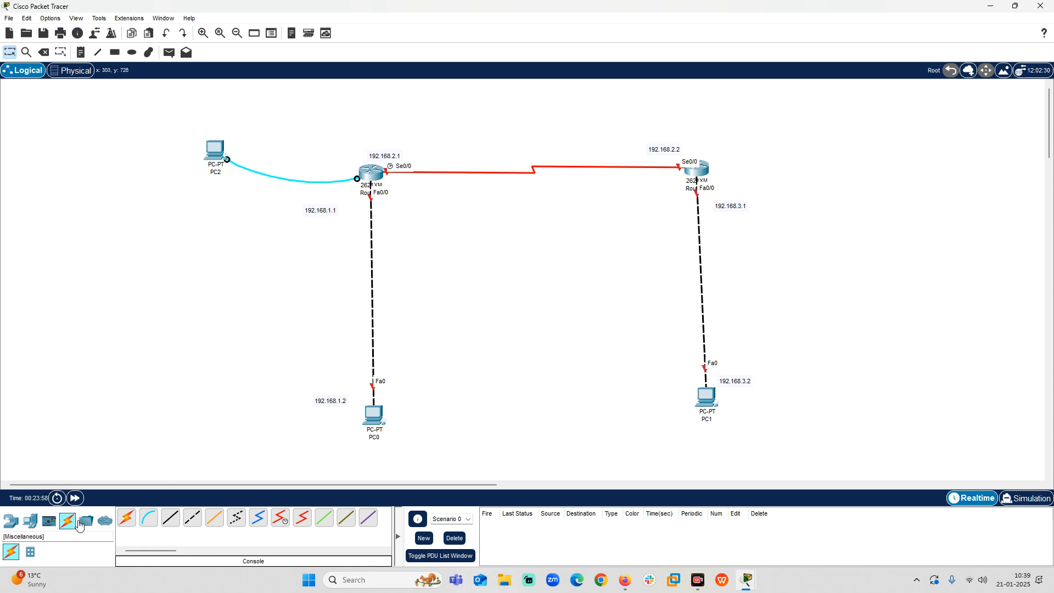
# Place a fourth PC-PT in the workspace to the right of Router1.
pyautogui.click(30, 521)
pyautogui.moveTo(105, 520)
pyautogui.mouseDown()
pyautogui.moveTo(184, 483)
pyautogui.moveTo(110, 506)
pyautogui.moveTo(124, 523)
pyautogui.mouseUp()
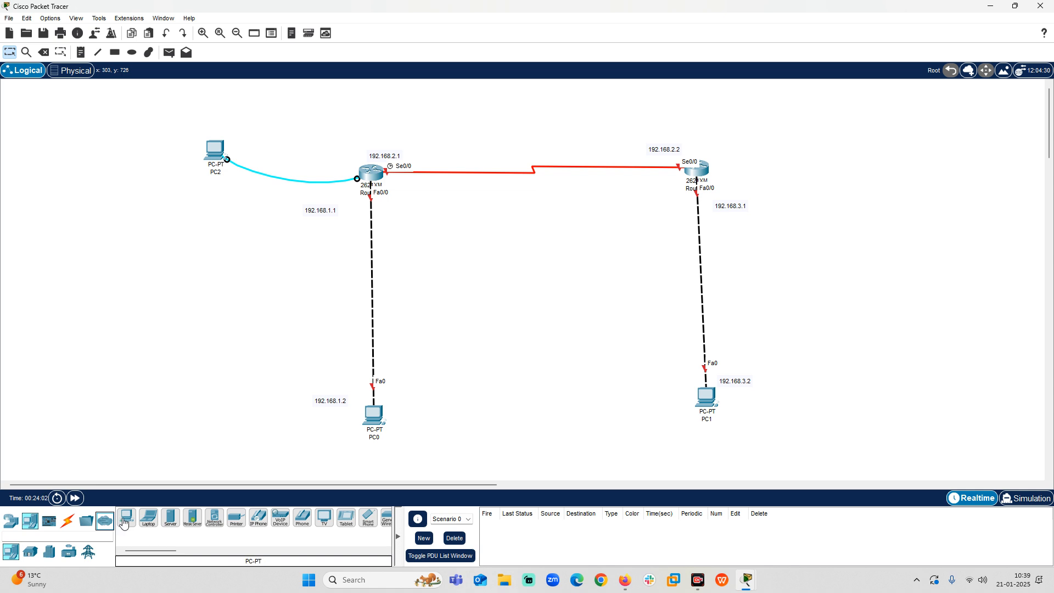
pyautogui.click(124, 523)
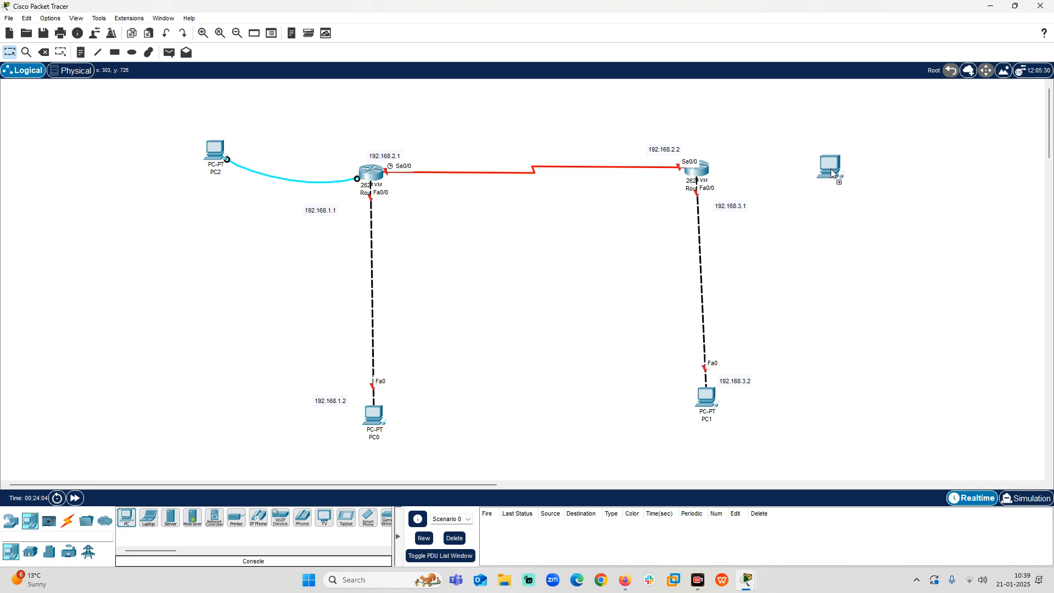
pyautogui.click(831, 173)
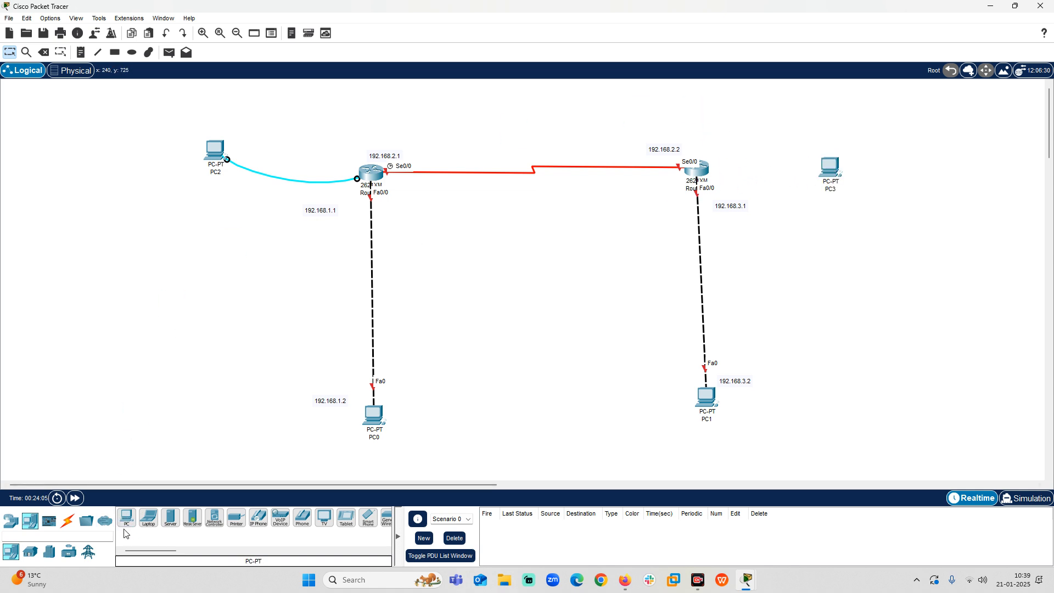
# Connect Router1's Console port to PC3's RS 232 port with a console cable.
pyautogui.click(68, 521)
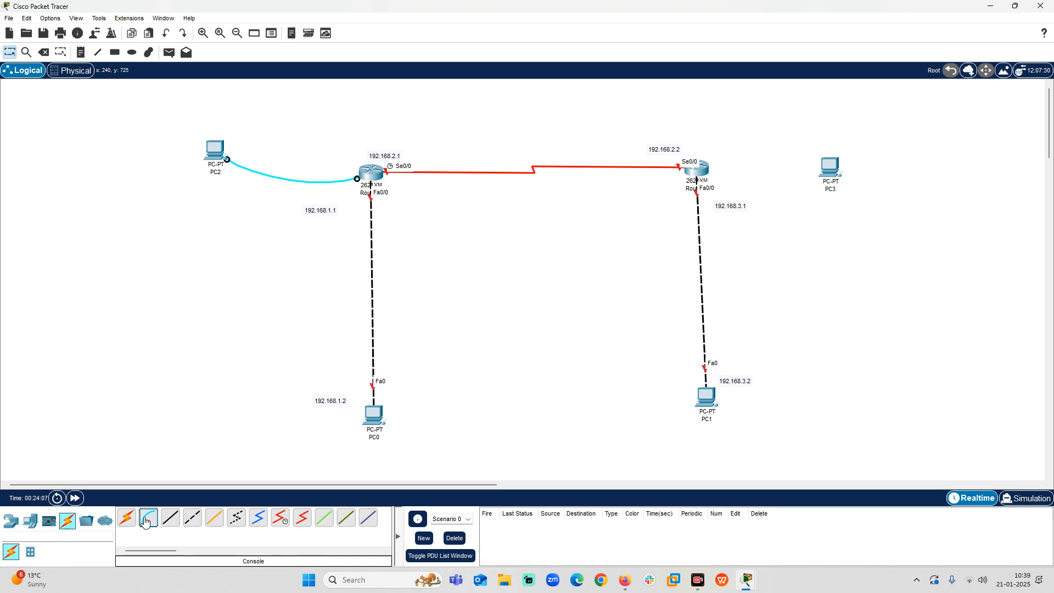
pyautogui.click(145, 522)
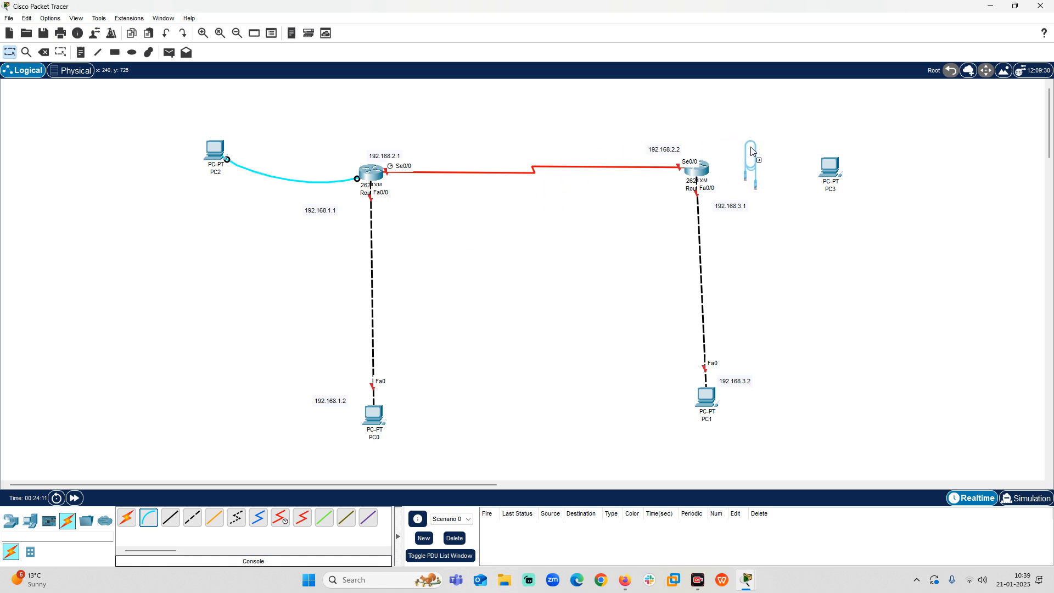
pyautogui.click(697, 170)
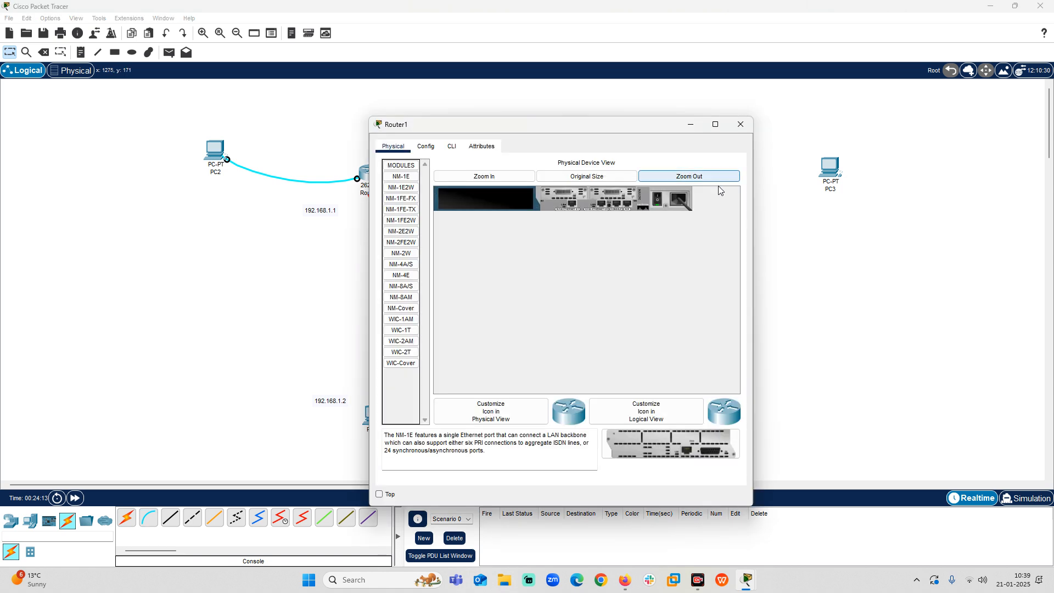
pyautogui.click(740, 125)
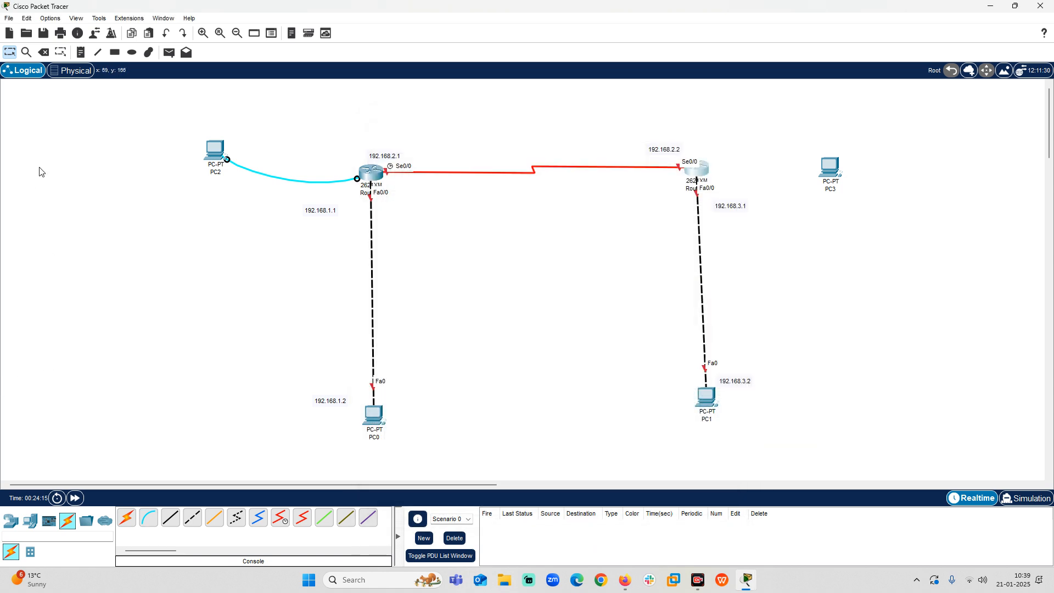
pyautogui.click(147, 517)
pyautogui.click(706, 173)
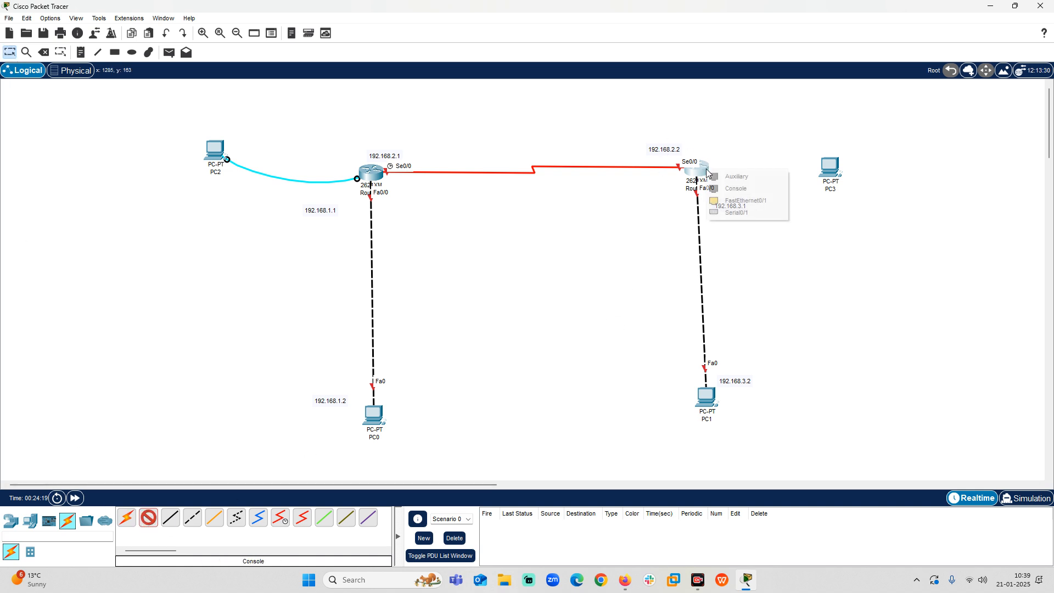
pyautogui.click(739, 201)
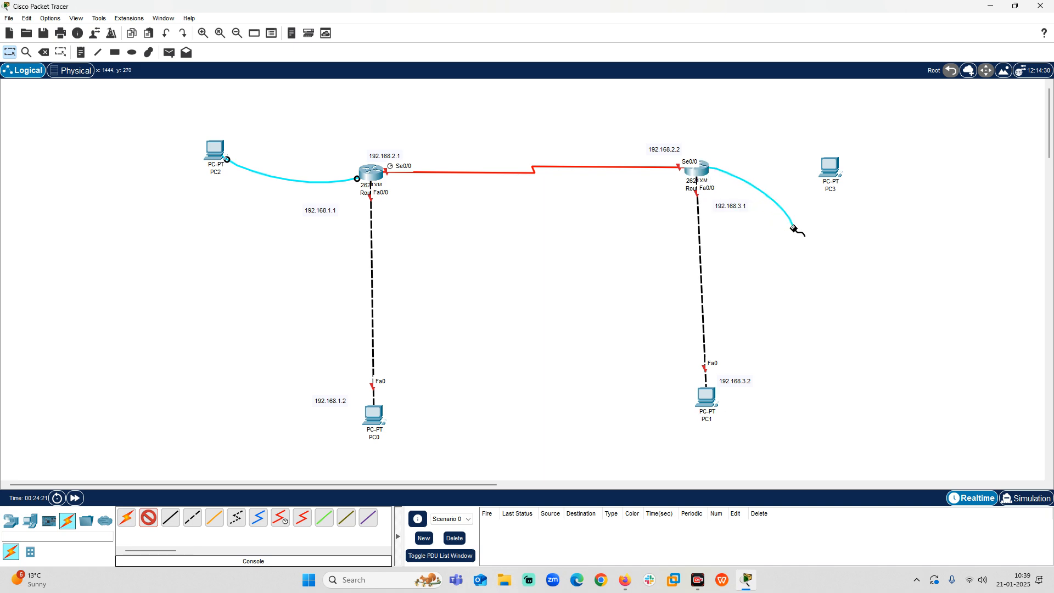
pyautogui.click(832, 168)
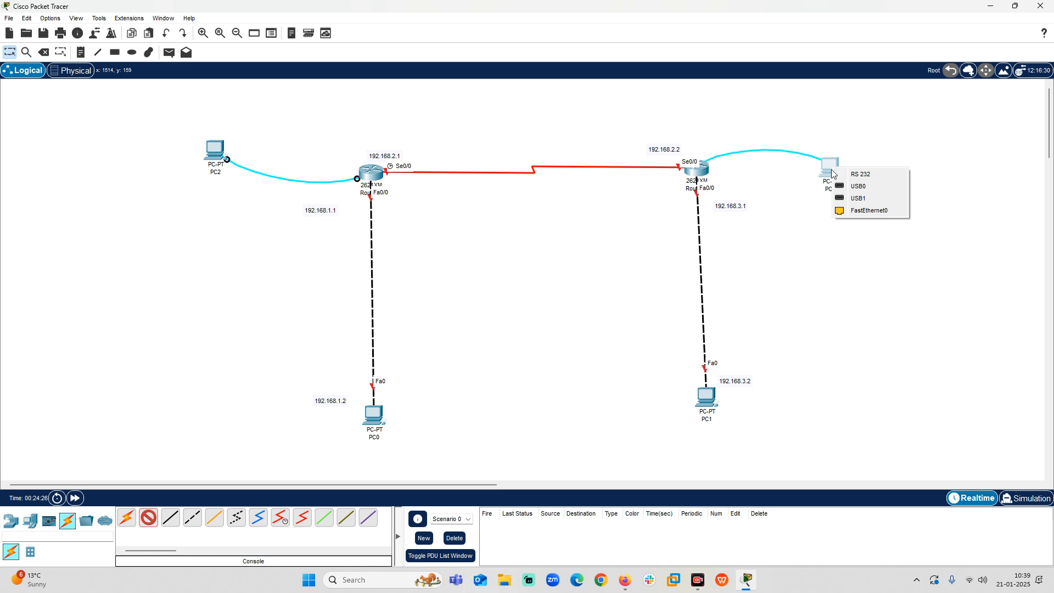
pyautogui.click(868, 177)
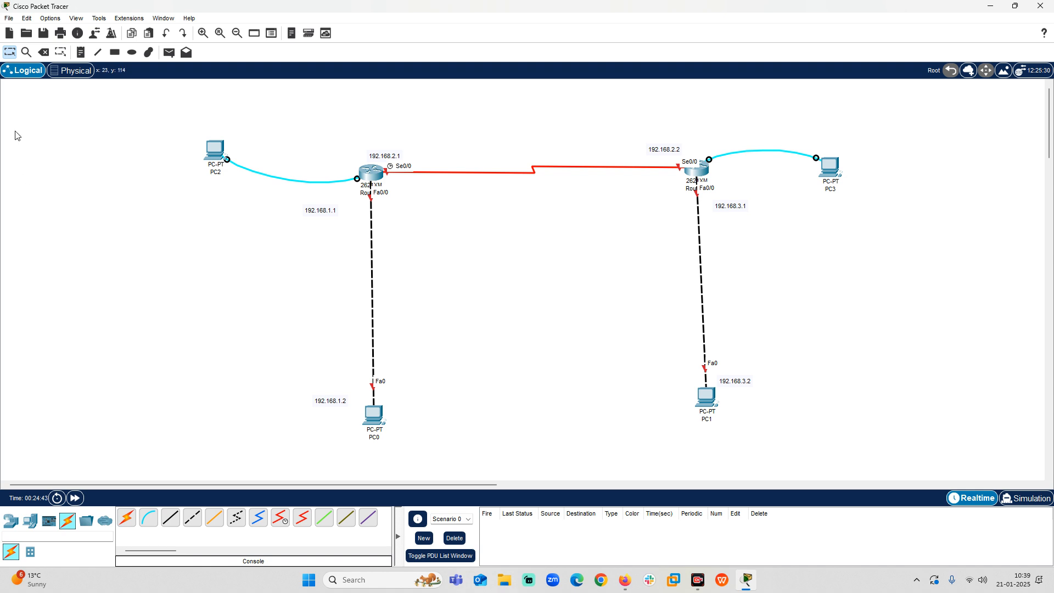
pyautogui.click(203, 33)
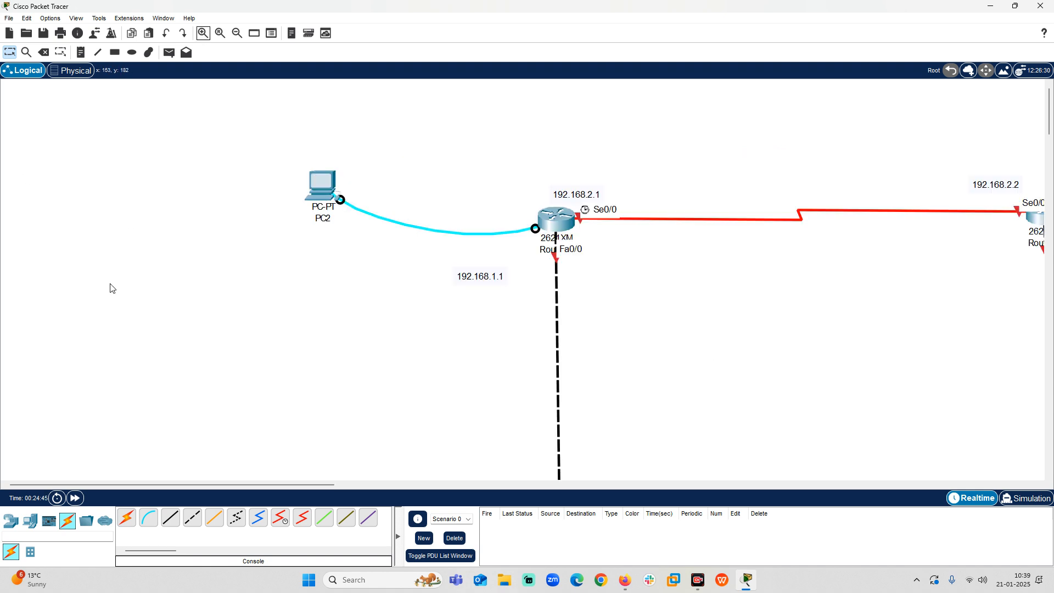
pyautogui.moveTo(67, 483); pyautogui.dragTo(147, 489)
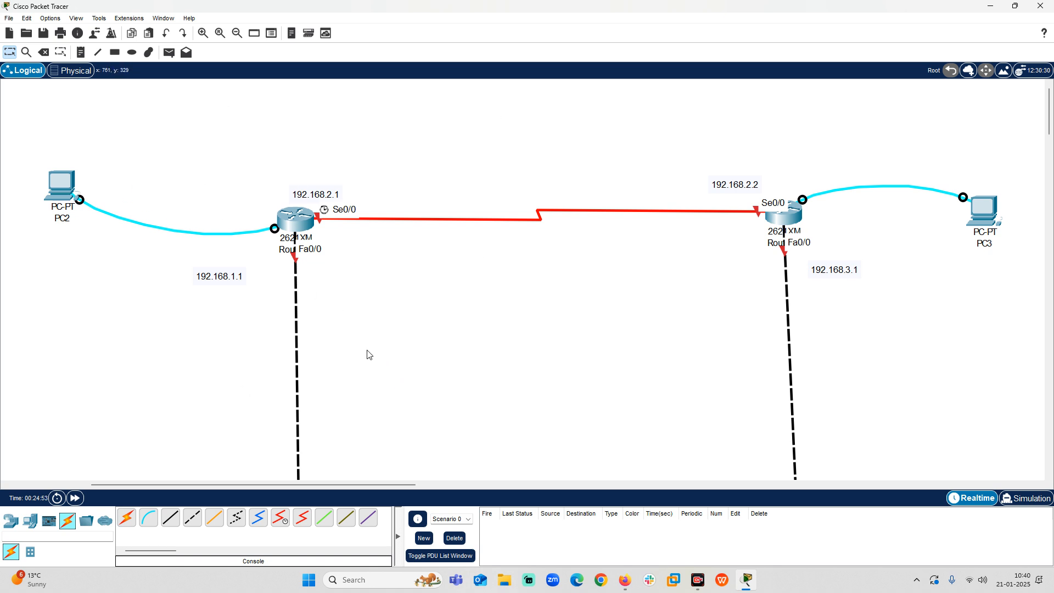
pyautogui.scroll(-3, 367, 353)
pyautogui.scroll(3, 292, 421)
# Close the Google Meet window in Firefox and connect the computer to the Wi-Fi network Airtel_First Floor Lab_4_tyrant.
pyautogui.click(608, 556)
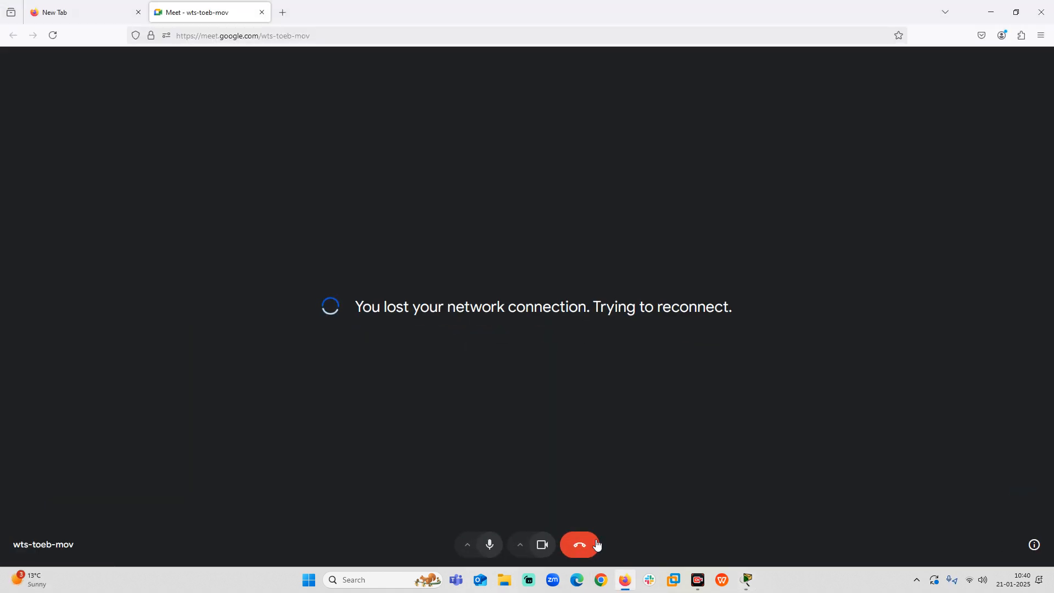
pyautogui.click(1041, 11)
pyautogui.click(972, 573)
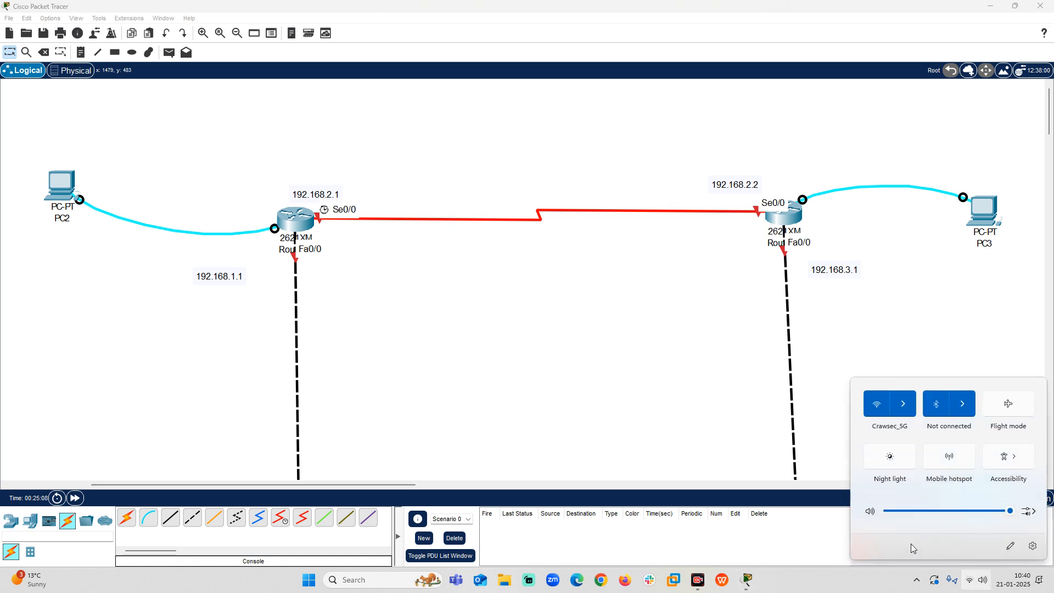
pyautogui.click(907, 412)
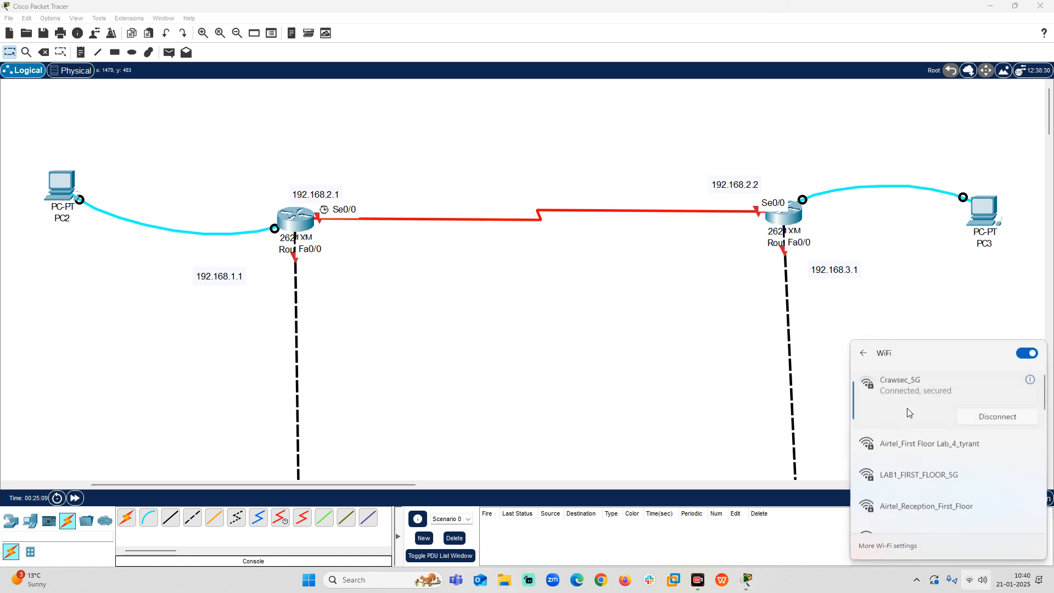
pyautogui.click(914, 445)
pyautogui.click(997, 464)
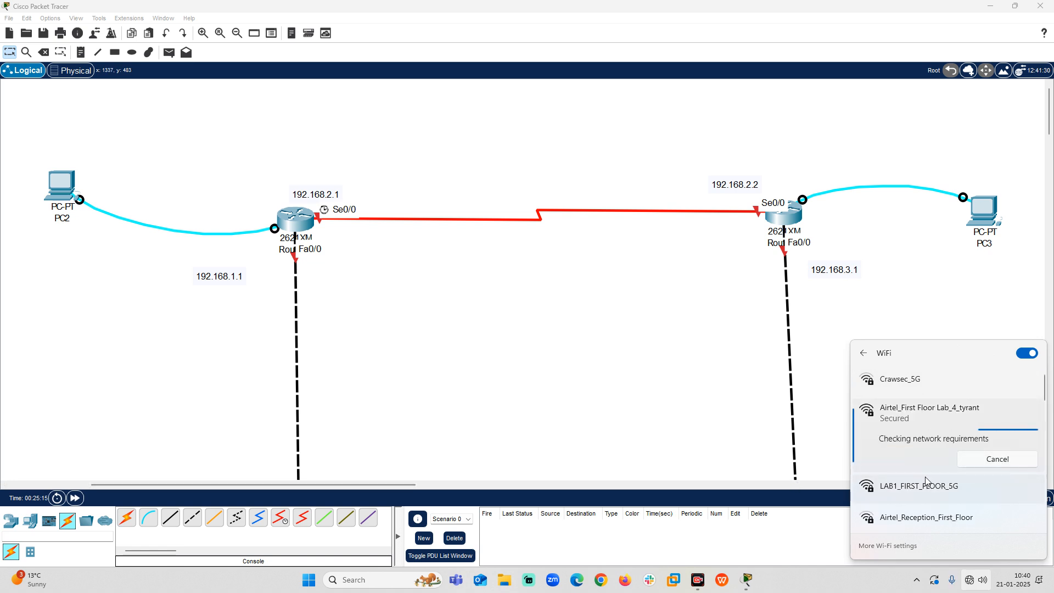
pyautogui.click(741, 411)
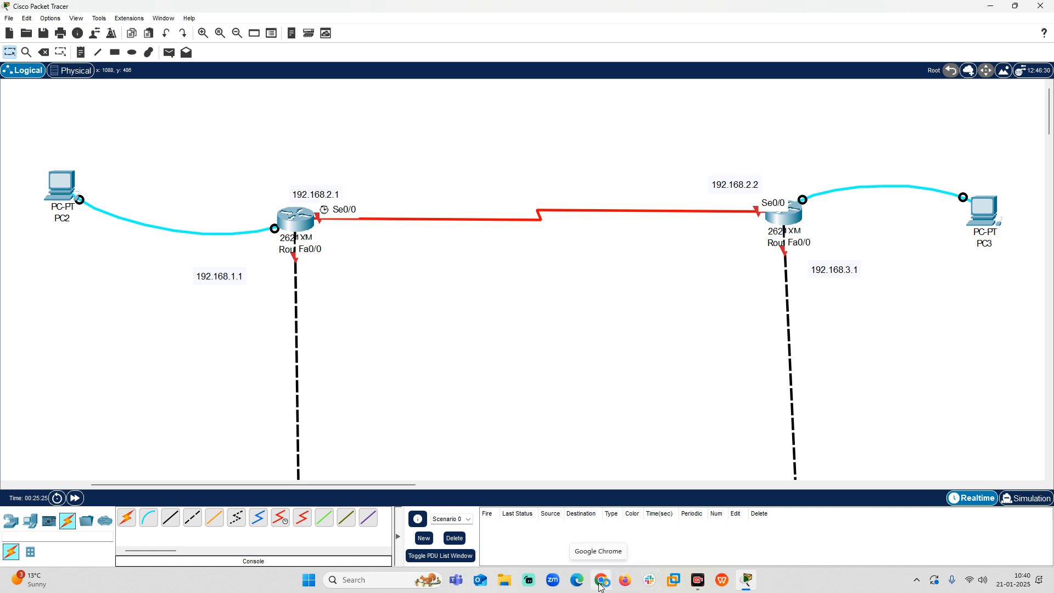
# Switch to Slack, rejoin the Google Meet call from the link in the direct message, and turn on the microphone.
pyautogui.click(648, 572)
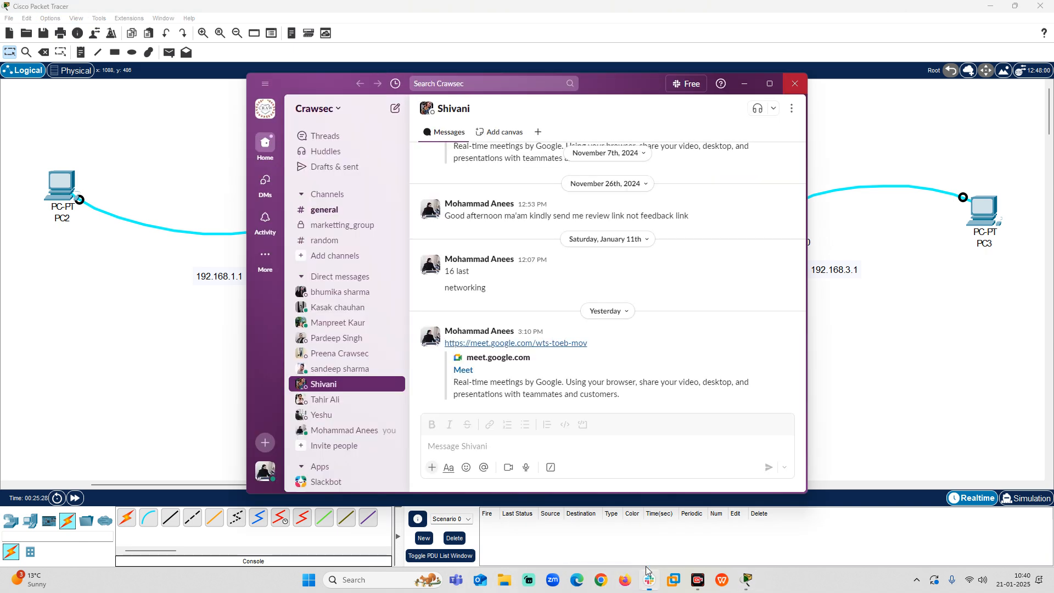
pyautogui.click(548, 343)
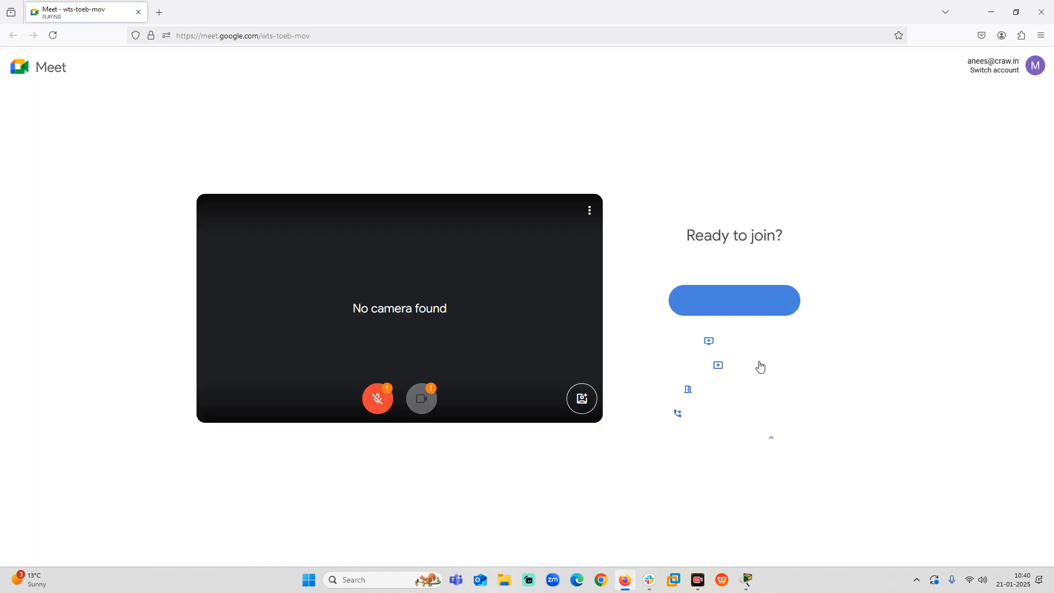
pyautogui.click(729, 306)
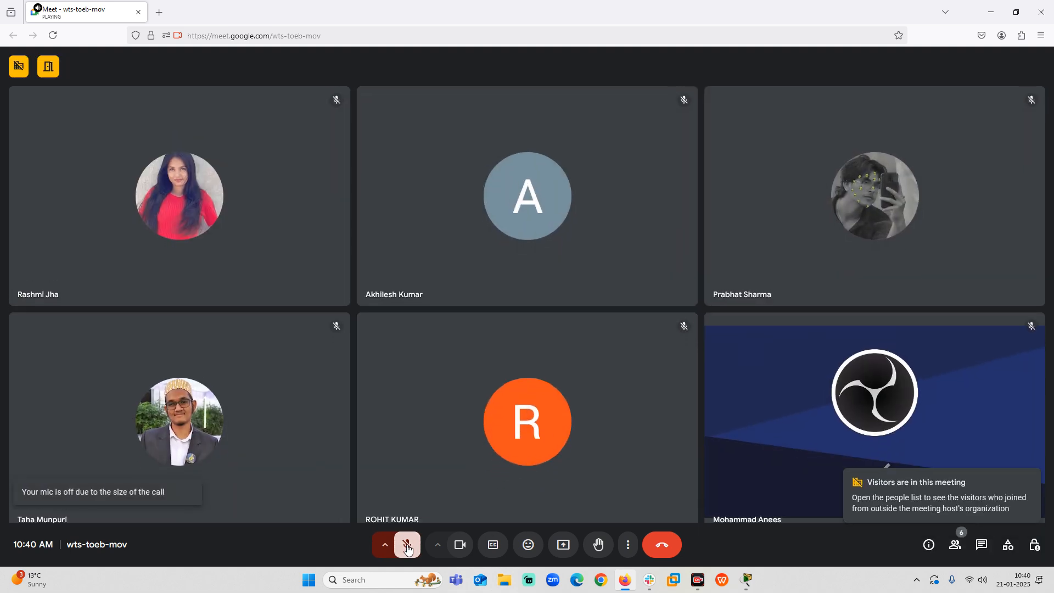
pyautogui.click(407, 548)
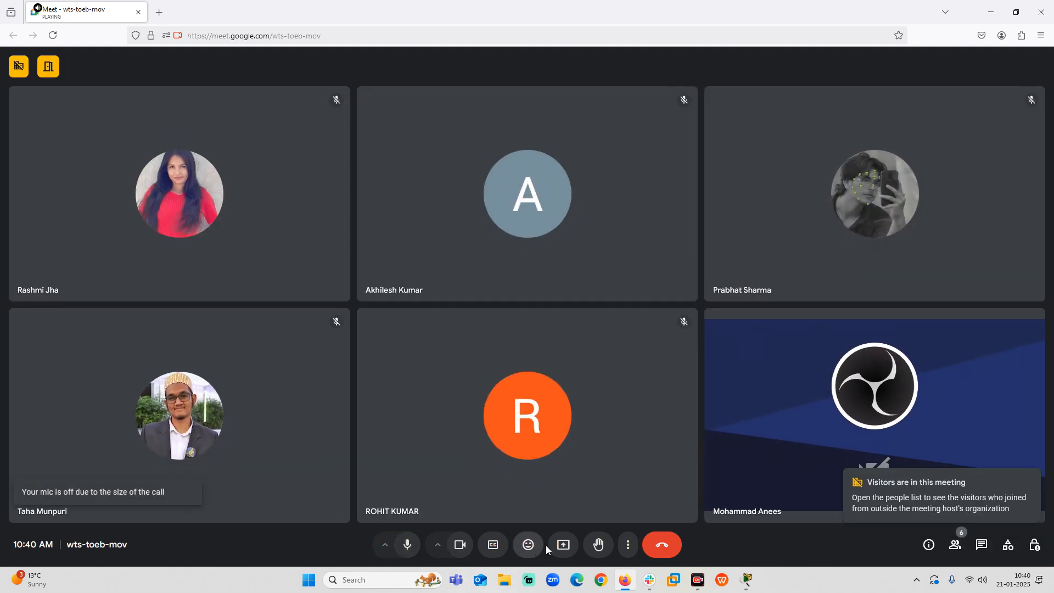
# Share the entire screen in the Google Meet call.
pyautogui.click(563, 545)
pyautogui.click(333, 79)
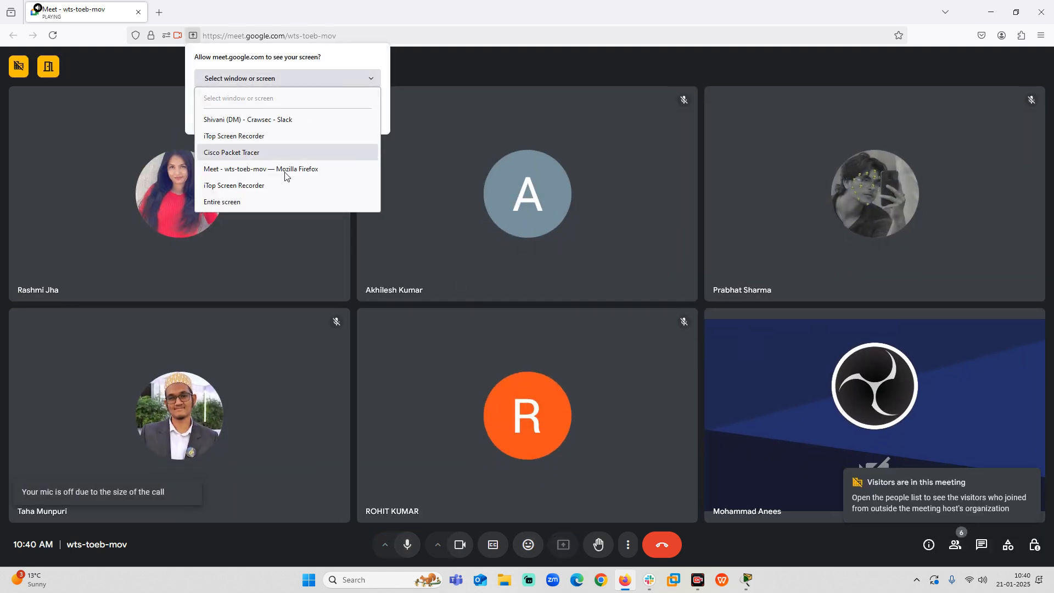
pyautogui.click(288, 214)
pyautogui.click(334, 78)
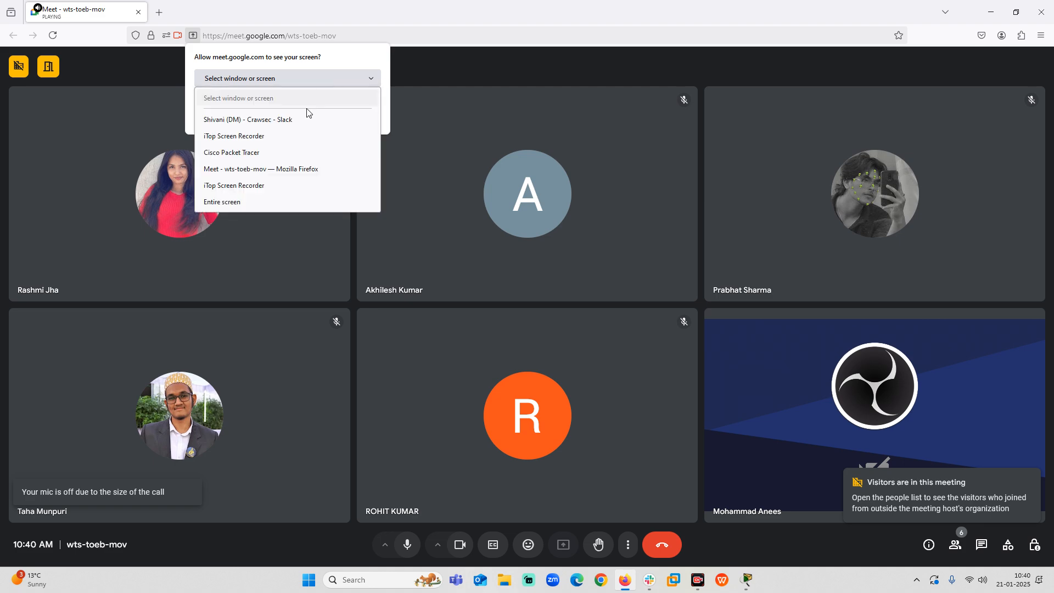
pyautogui.click(276, 206)
pyautogui.click(321, 266)
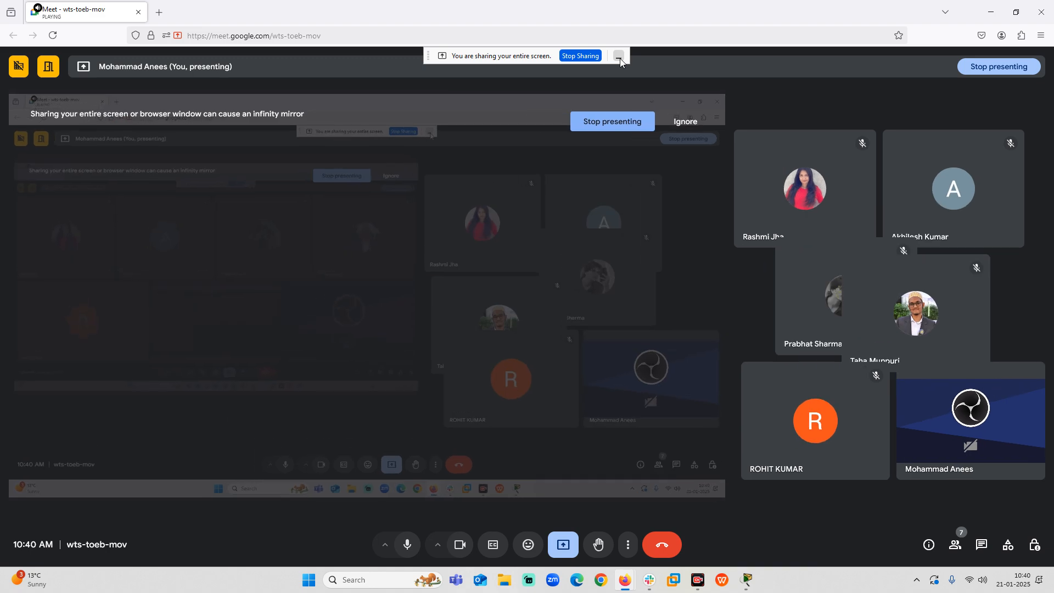
# Minimize the sharing notice and the Meet window, and close Slack to return to Packet Tracer.
pyautogui.click(619, 56)
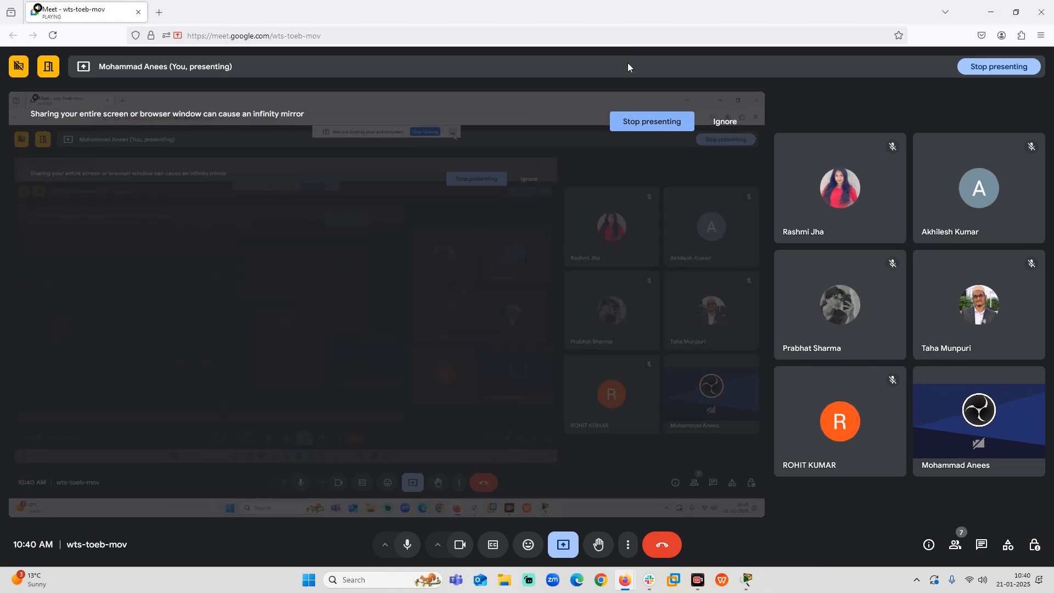
pyautogui.click(990, 12)
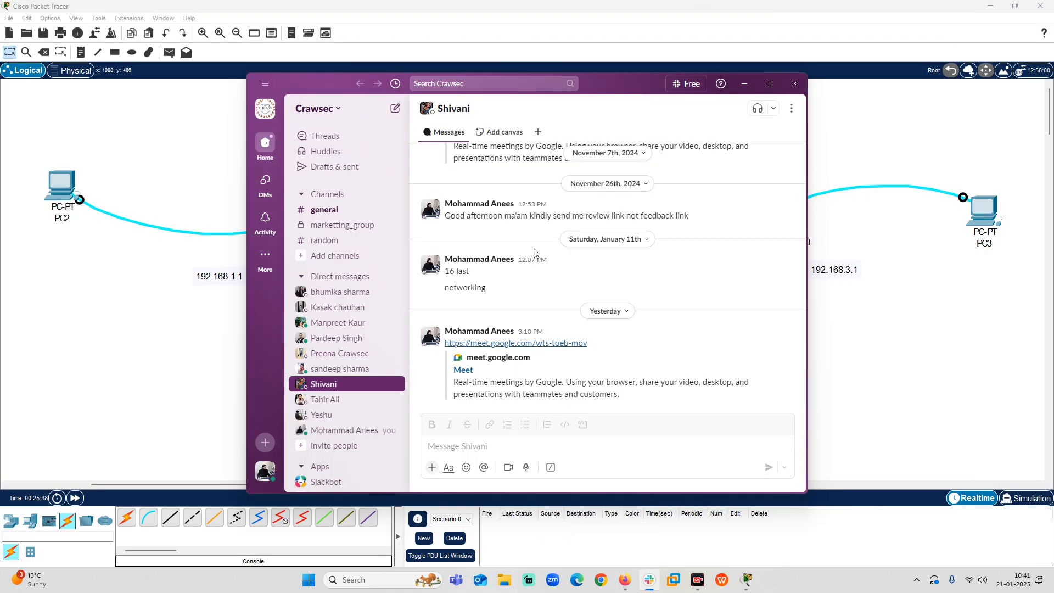
pyautogui.click(788, 82)
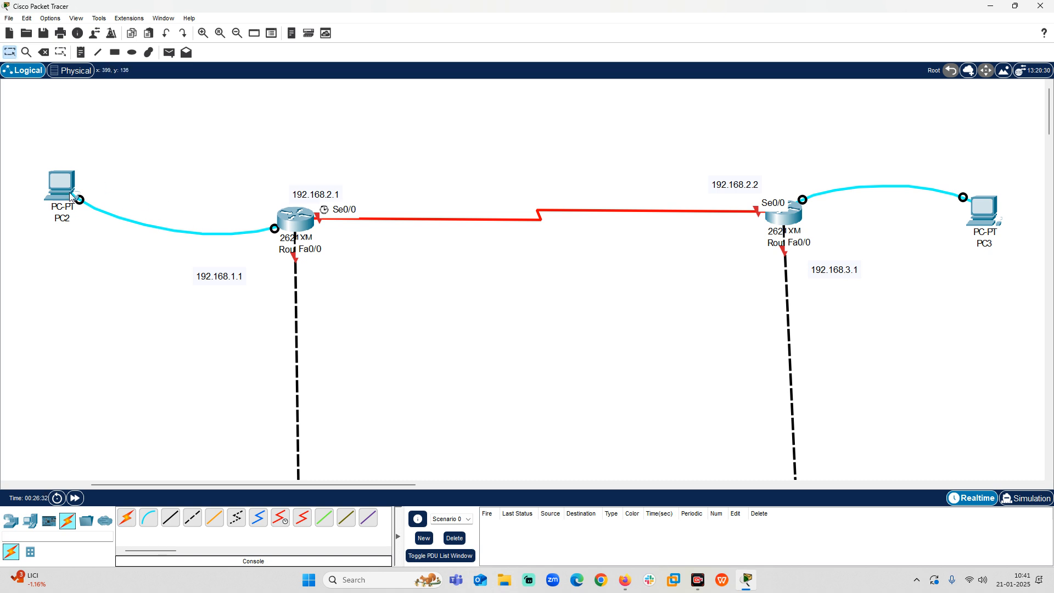
# Reattach the PC2 end of the console cable to the RS 232 port.
pyautogui.moveTo(65, 183)
pyautogui.moveTo(79, 199)
pyautogui.mouseDown()
pyautogui.moveTo(106, 236)
pyautogui.moveTo(4, 351)
pyautogui.moveTo(123, 266)
pyautogui.moveTo(70, 186)
pyautogui.mouseUp()
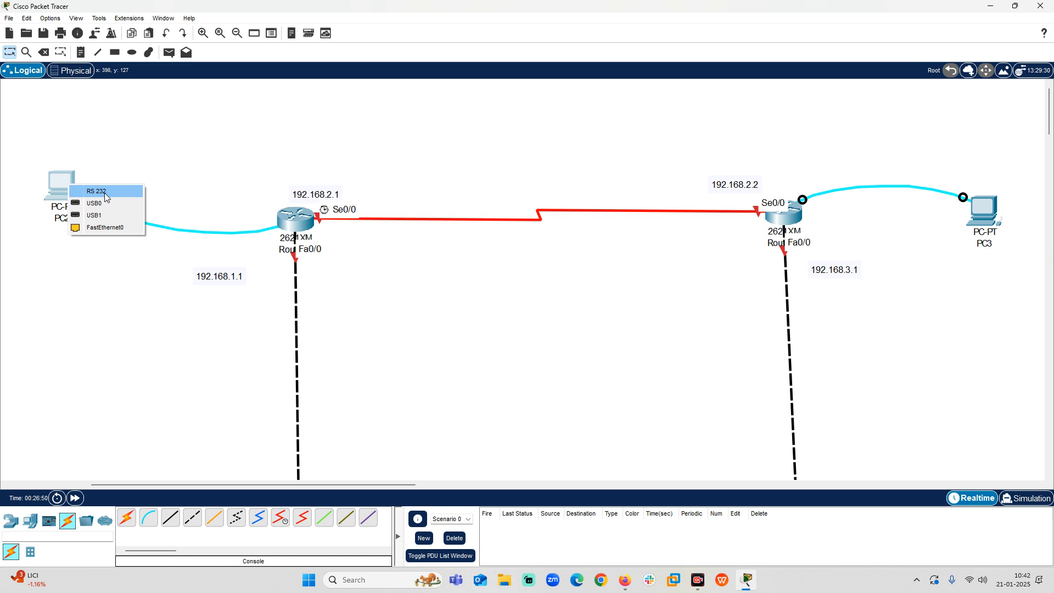
pyautogui.click(106, 197)
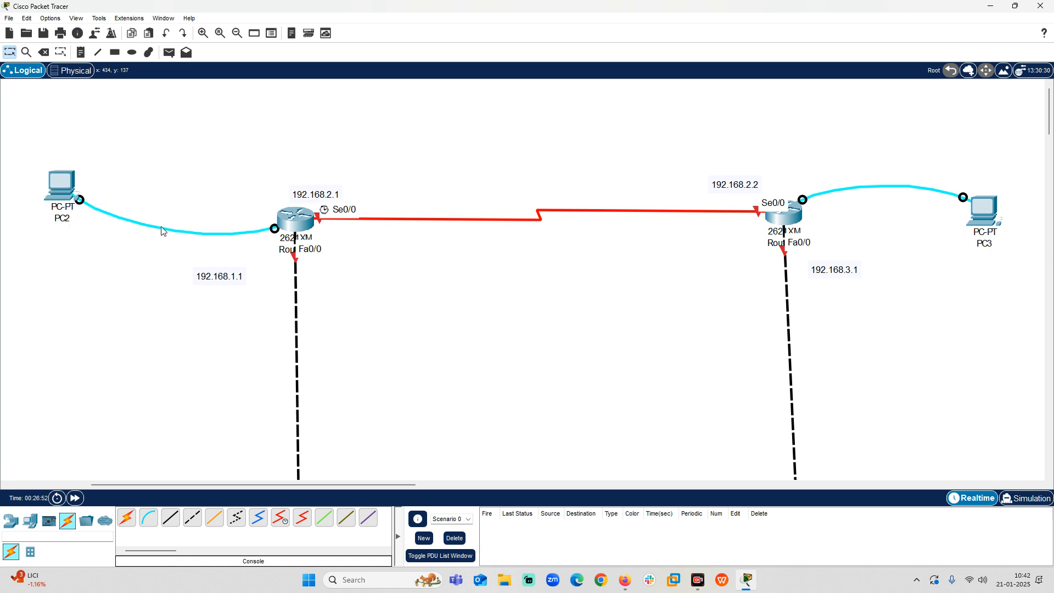
# Switch to Google Chrome, maximize its window and search Google for "SHOW RS232 PORT".
pyautogui.click(601, 580)
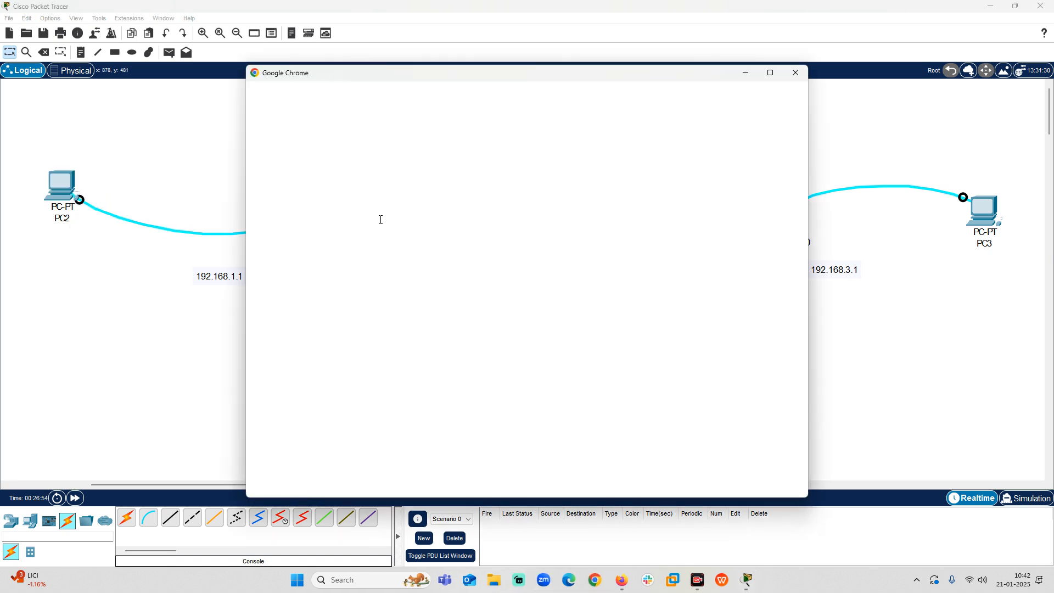
pyautogui.click(460, 327)
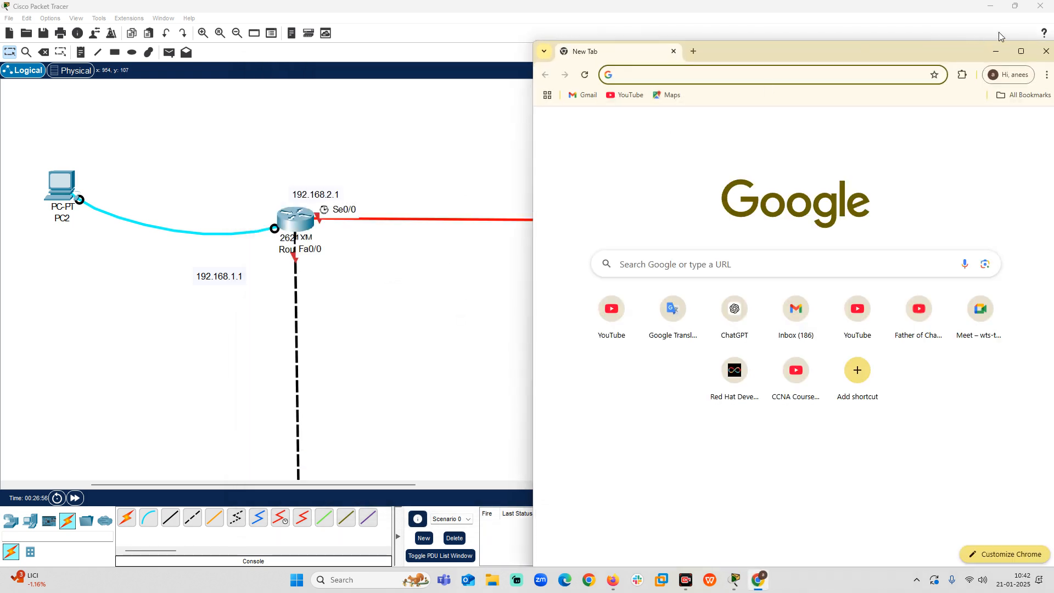
pyautogui.click(1021, 51)
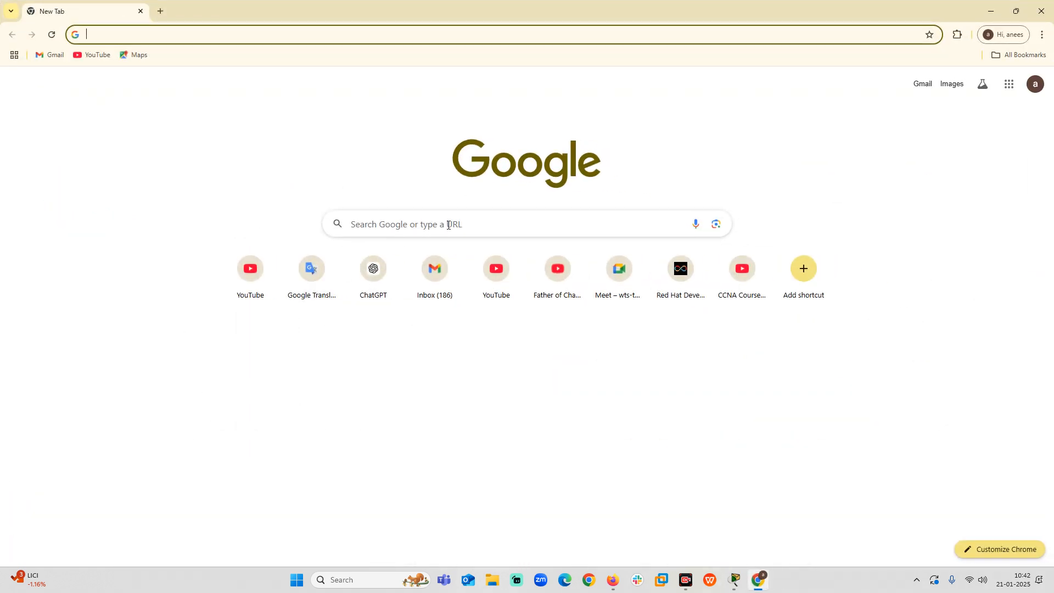
pyautogui.click(476, 229)
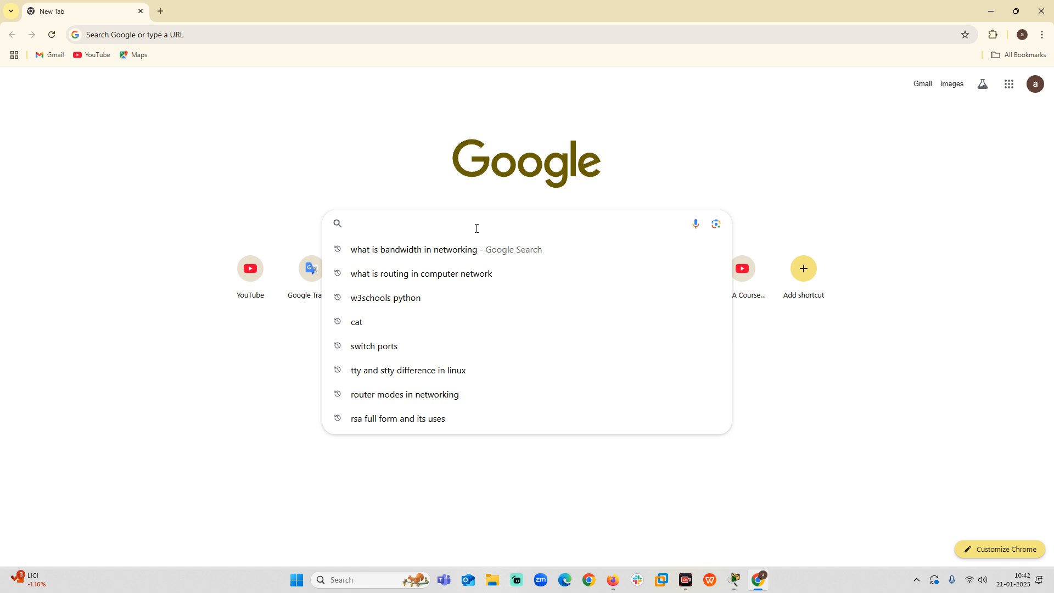
pyautogui.write('SHOW ')
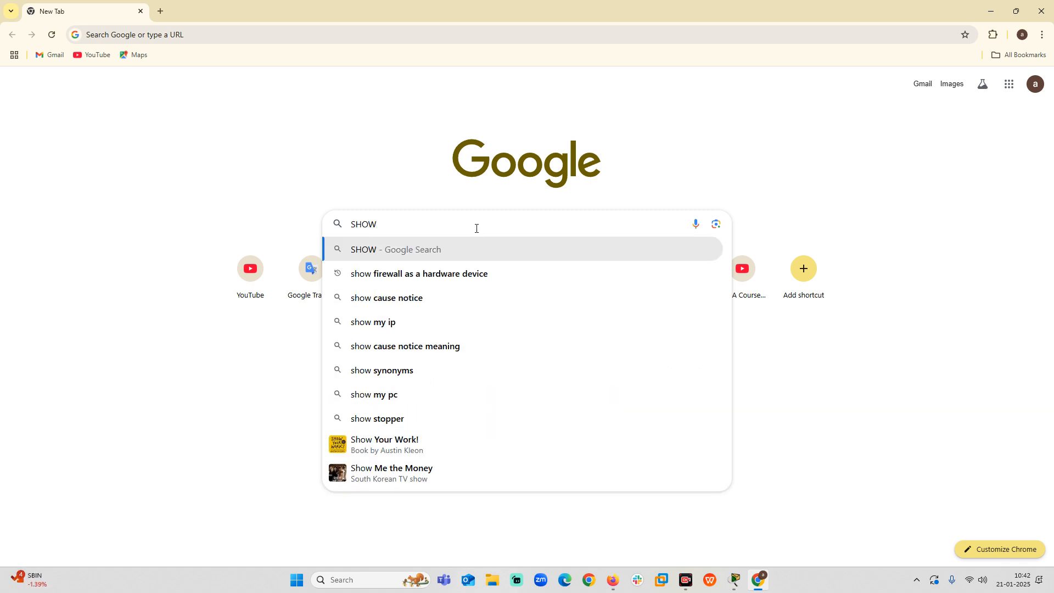
pyautogui.write('RS')
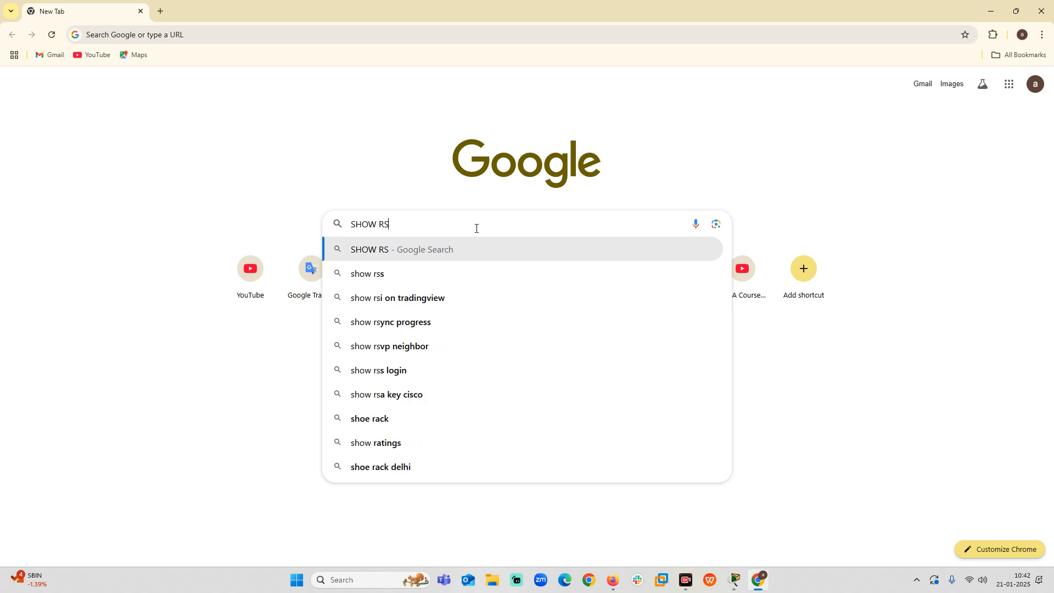
pyautogui.write('232')
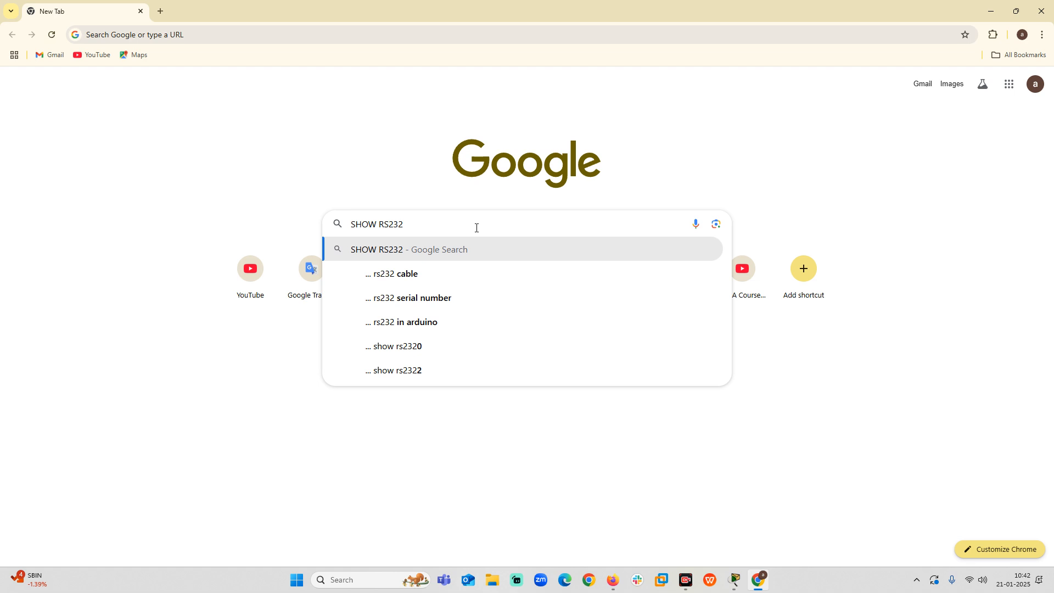
pyautogui.write(' PORT')
pyautogui.press('Return')
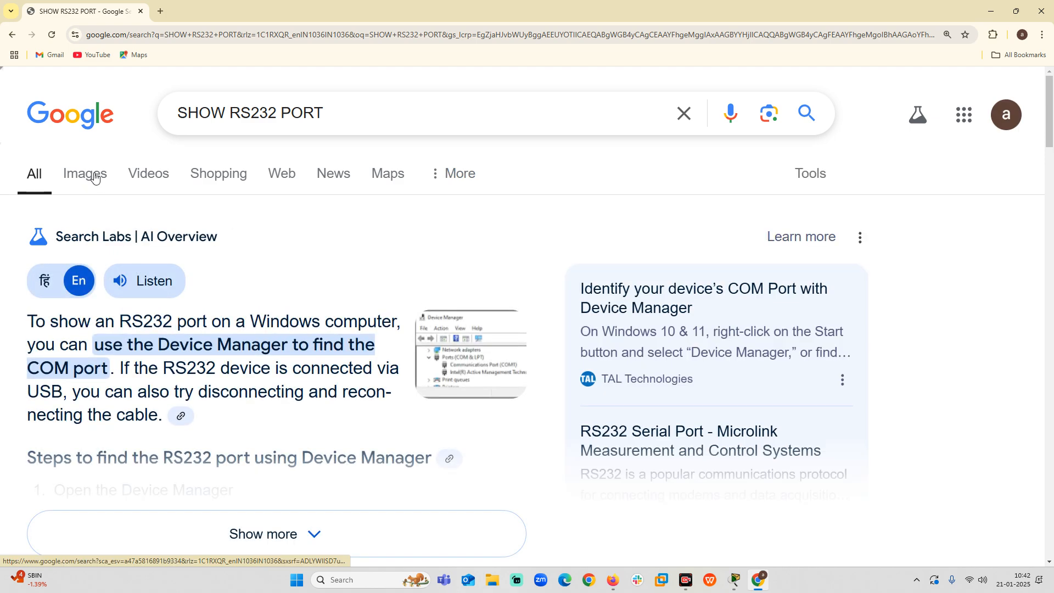
# Show the image results and examine the pictures of RS232 ports, connectors and adapter cables.
pyautogui.click(95, 177)
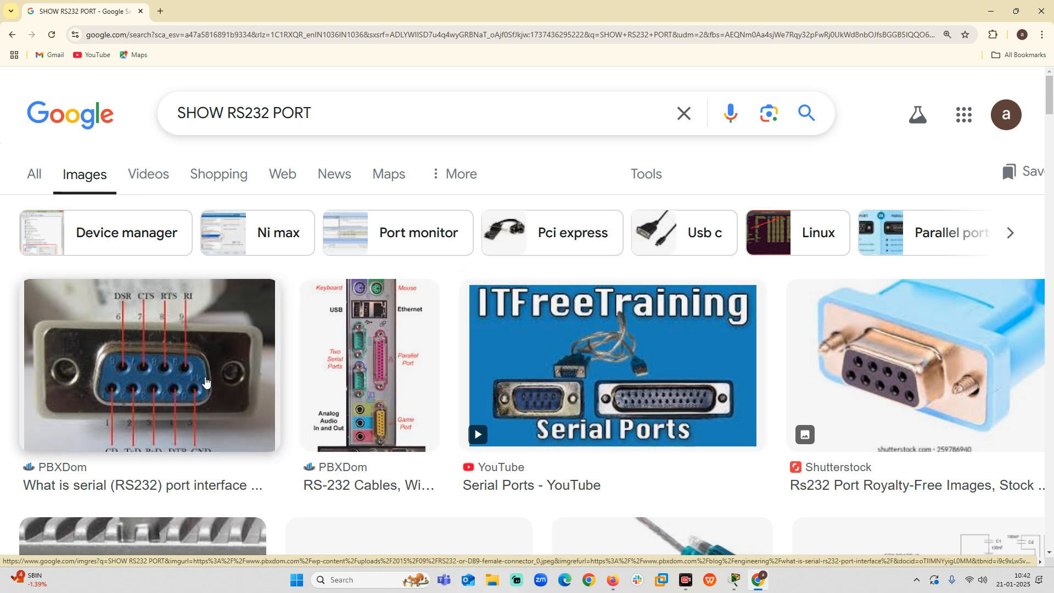
pyautogui.scroll(-5, 419, 416)
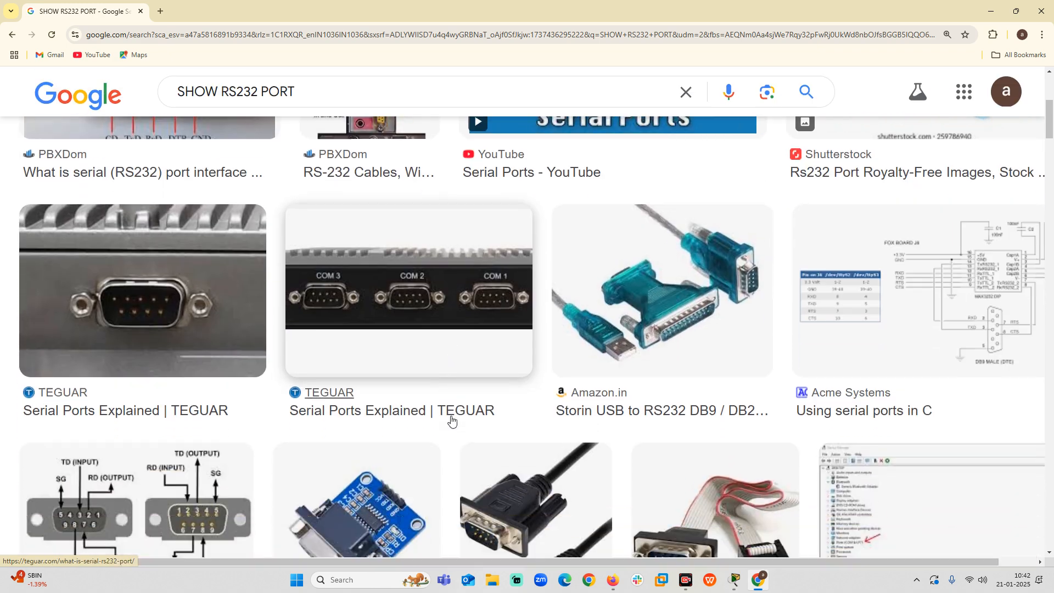
pyautogui.scroll(-1, 452, 420)
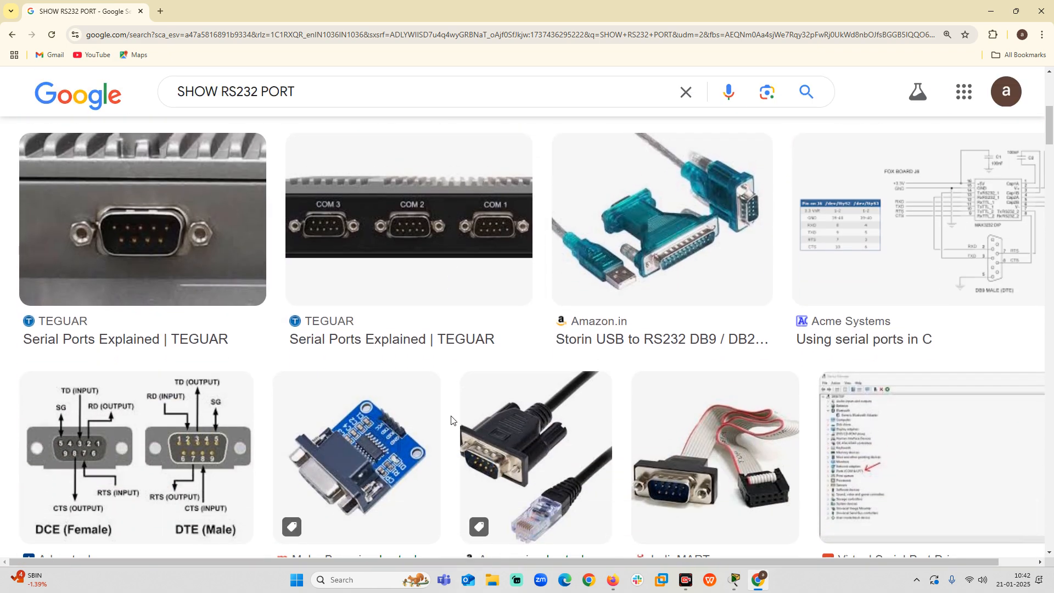
pyautogui.scroll(-1, 451, 421)
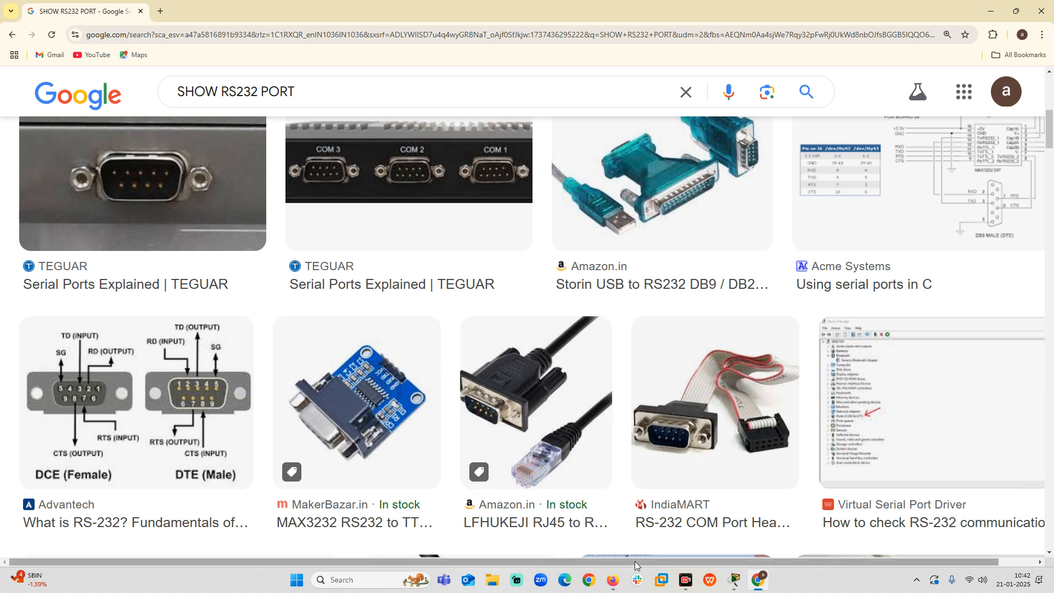
pyautogui.scroll(-2, 681, 395)
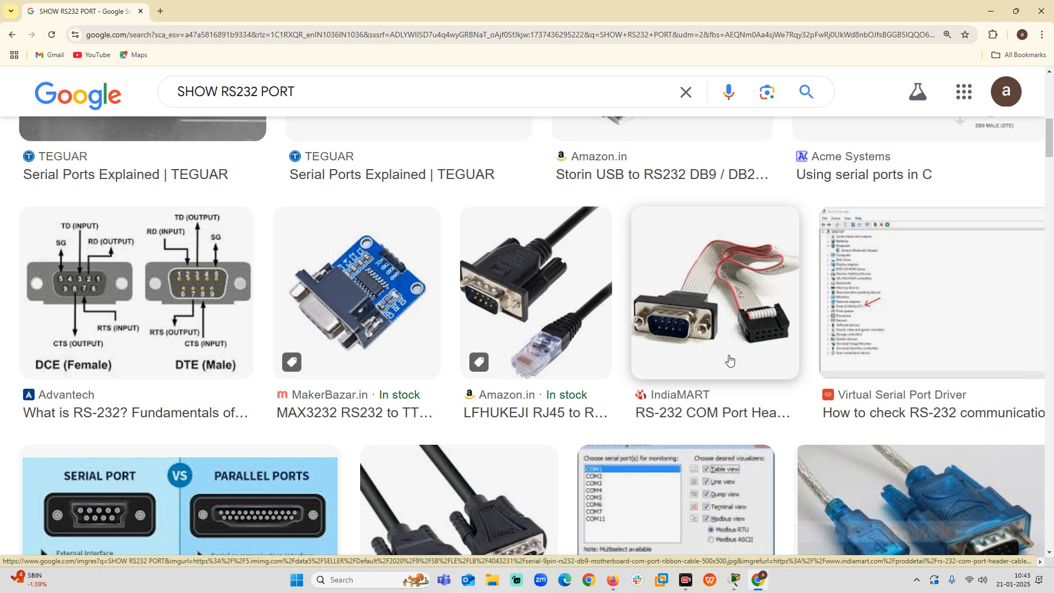
pyautogui.scroll(-5, 418, 398)
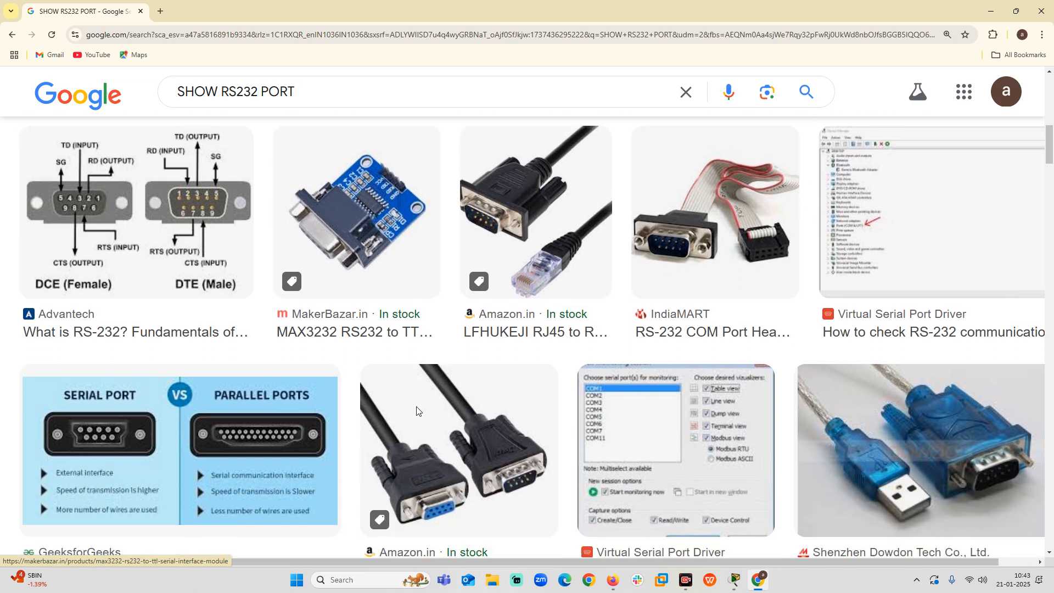
pyautogui.scroll(-1, 420, 414)
pyautogui.scroll(-1, 421, 421)
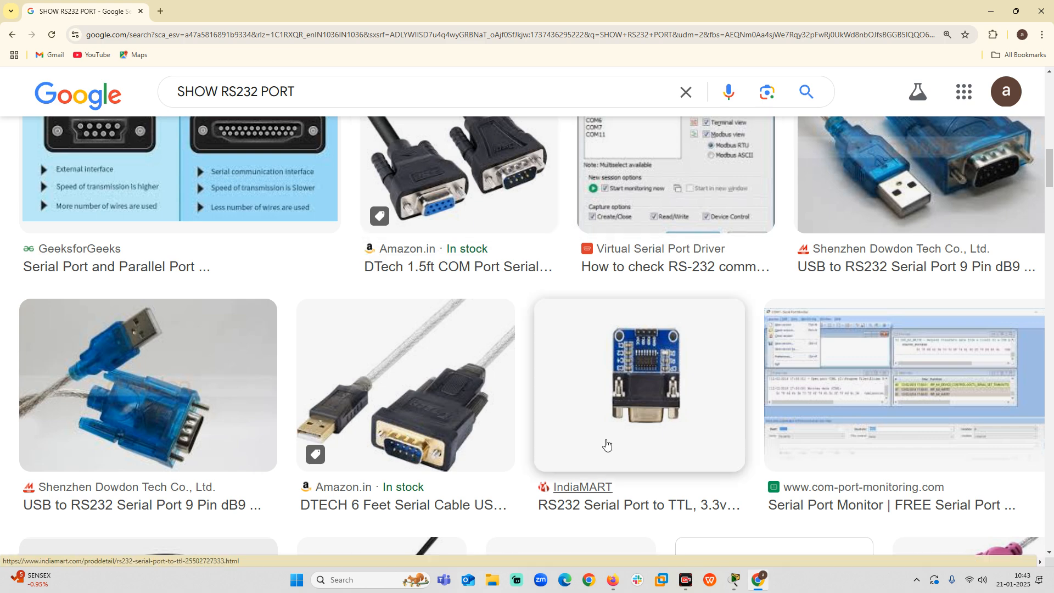
pyautogui.scroll(5, 496, 398)
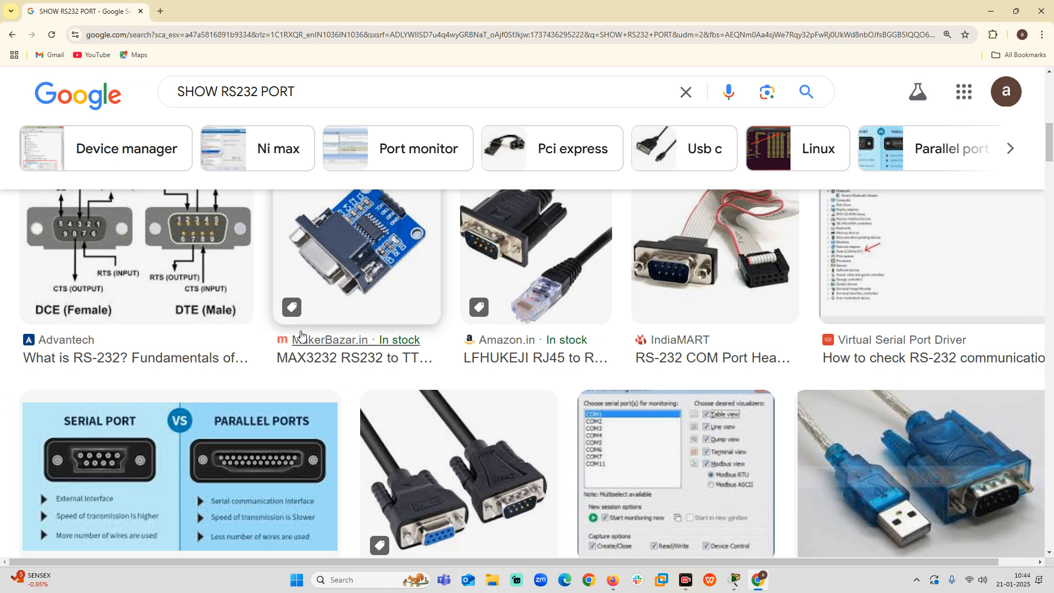
# Replace the image search query with "SERIAL CABLE" and run the search.
pyautogui.click(301, 86)
pyautogui.press('BackSpace')
pyautogui.press('BackSpace')
pyautogui.press('BackSpace')
pyautogui.press('BackSpace')
pyautogui.press('BackSpace')
pyautogui.press('BackSpace')
pyautogui.press('BackSpace')
pyautogui.press('BackSpace')
pyautogui.press('BackSpace')
pyautogui.press('BackSpace')
pyautogui.press('BackSpace')
pyautogui.press('BackSpace')
pyautogui.press('BackSpace')
pyautogui.press('BackSpace')
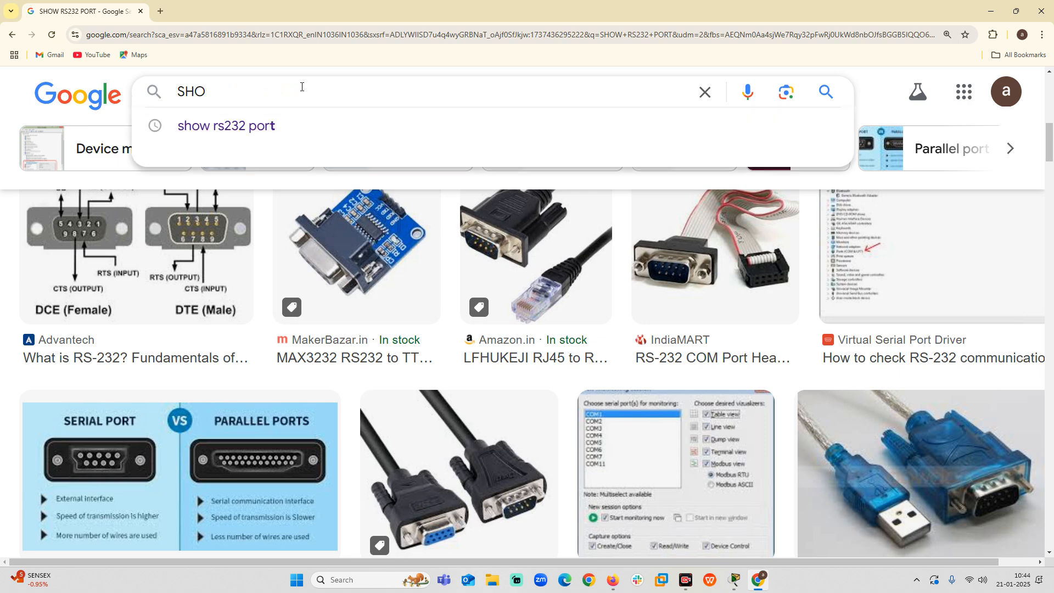
pyautogui.write('E')
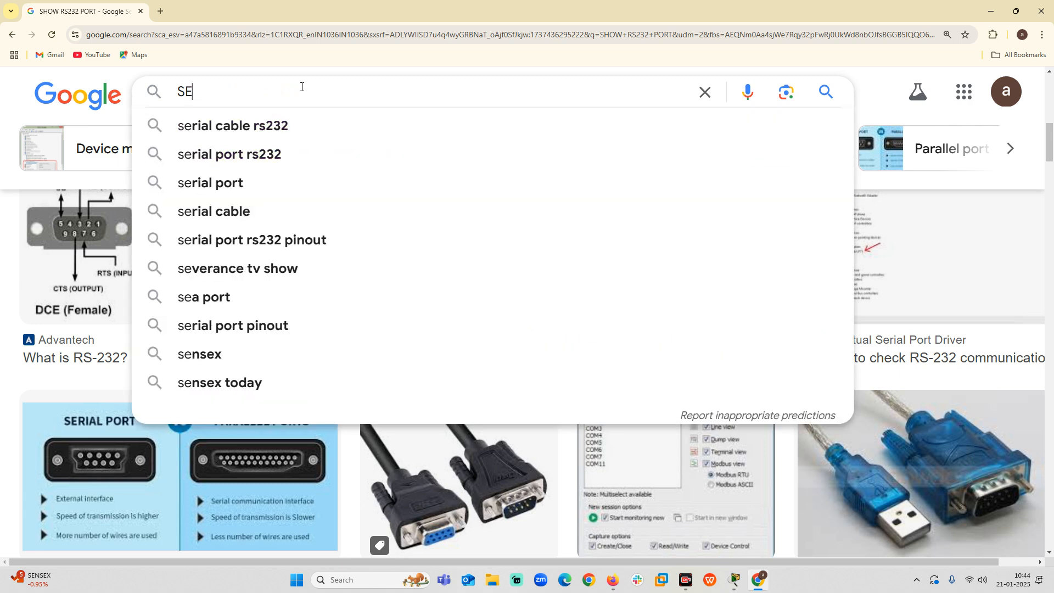
pyautogui.write('RIAL ')
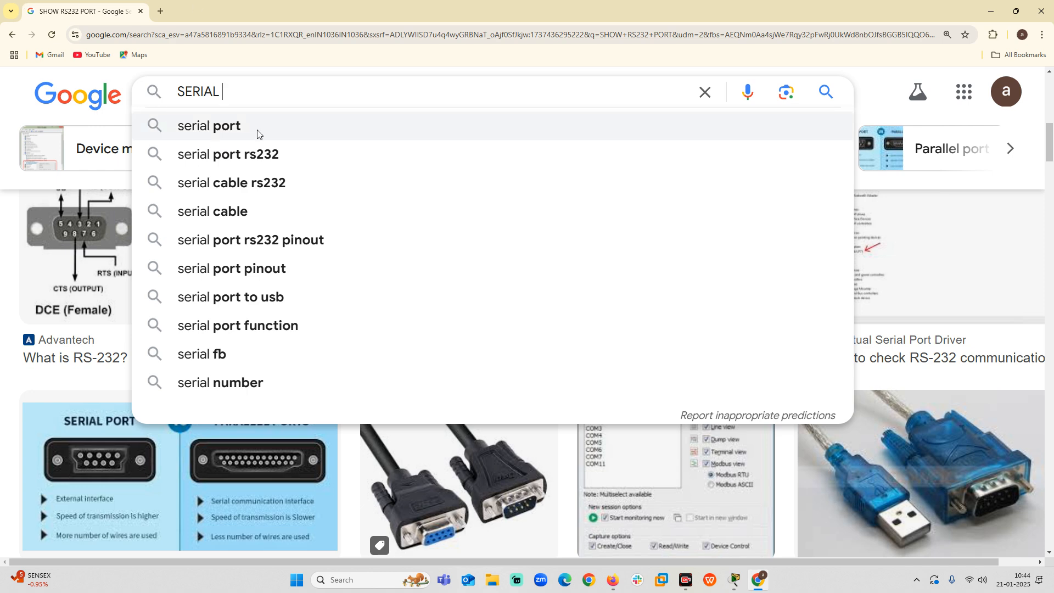
pyautogui.write('CA')
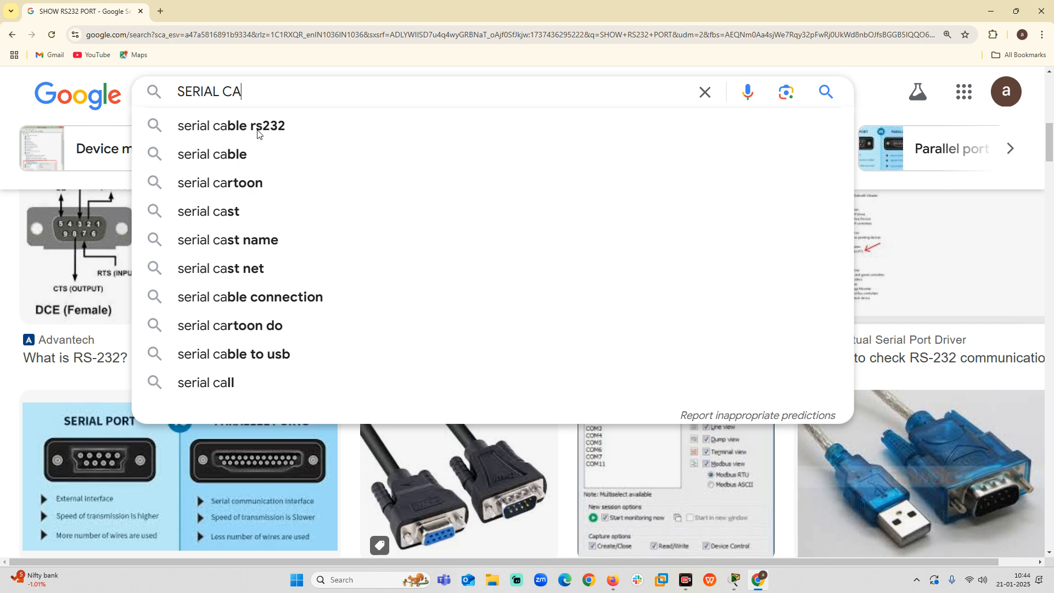
pyautogui.write('BLE')
pyautogui.press('Return')
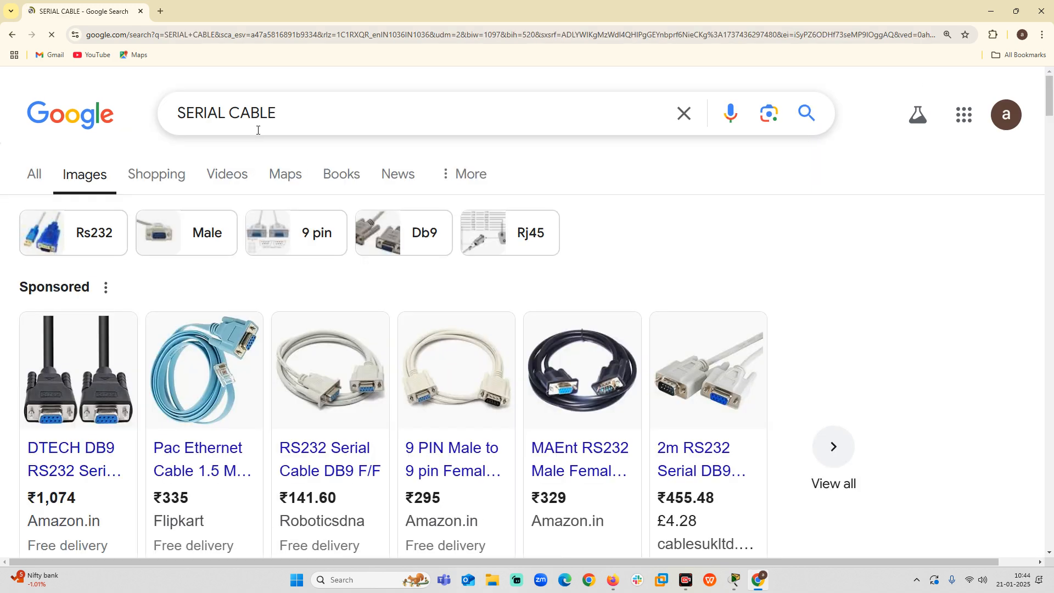
# View the connector photo in the blue Pac Ethernet RJ45-to-RS232 console cable listing, and close Chrome to return to Packet Tracer.
pyautogui.click(229, 388)
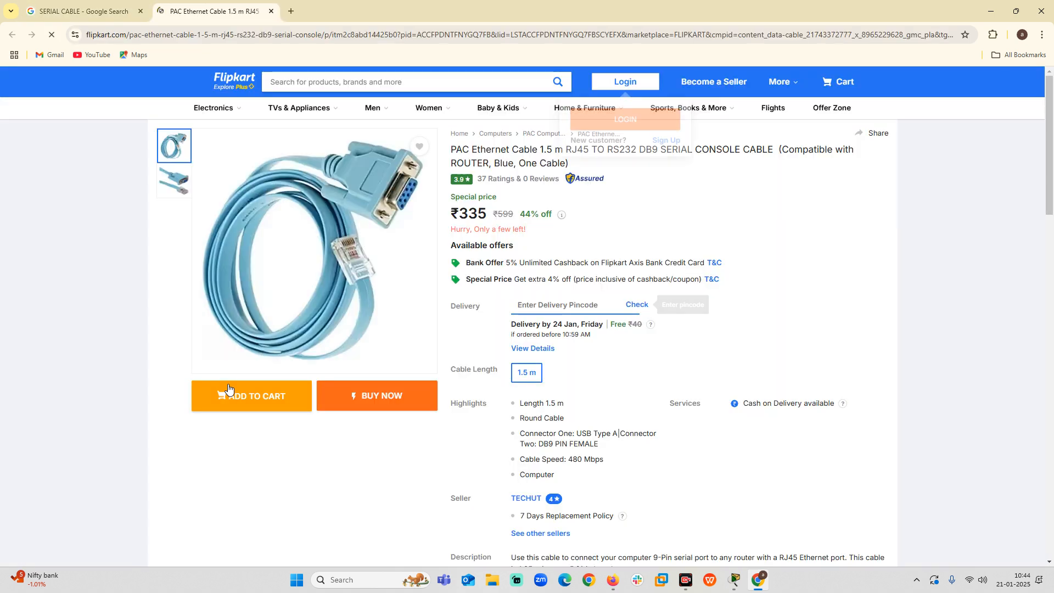
pyautogui.moveTo(358, 275)
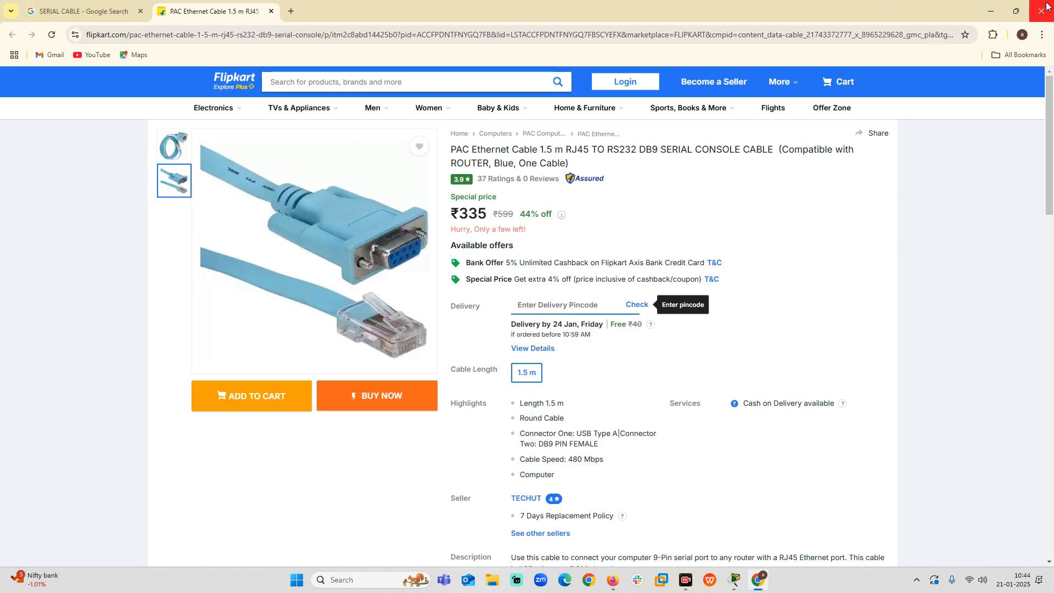
pyautogui.click(1041, 10)
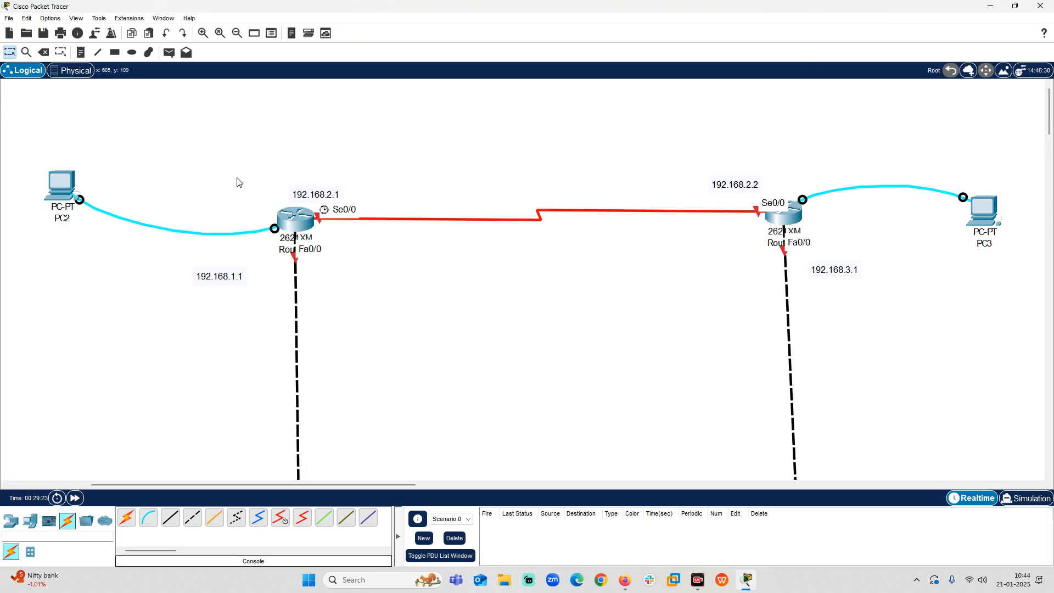
# Open Router0 full screen, view its command line interface and physical device view, and close its window.
pyautogui.click(296, 219)
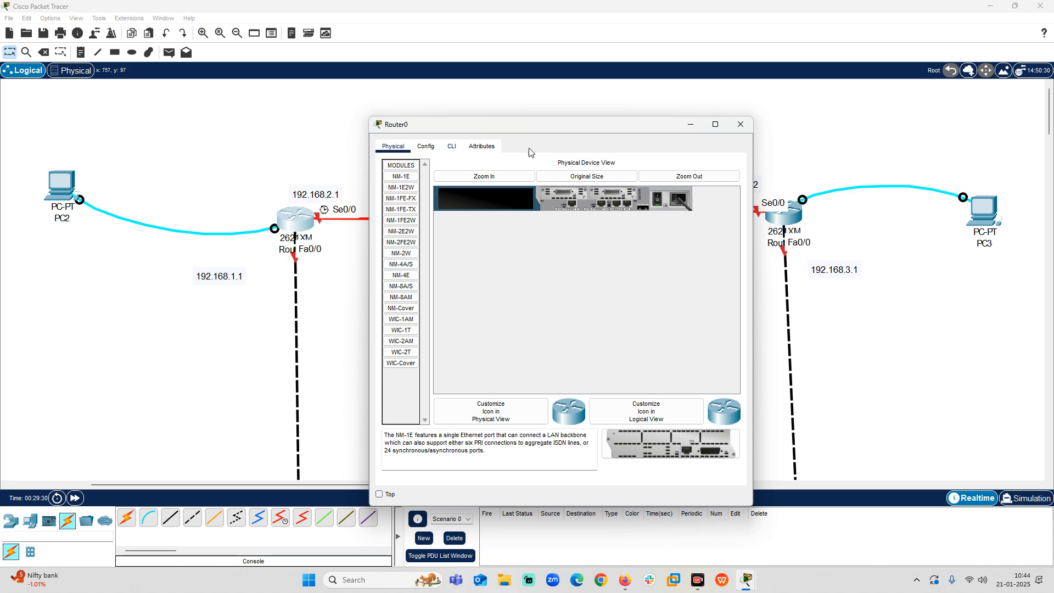
pyautogui.click(455, 148)
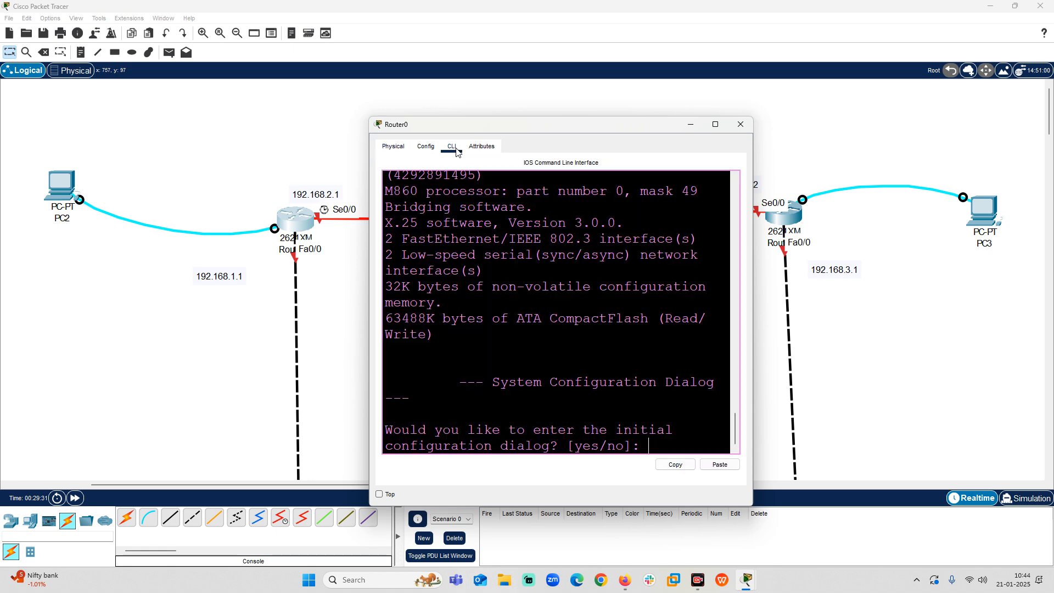
pyautogui.click(716, 125)
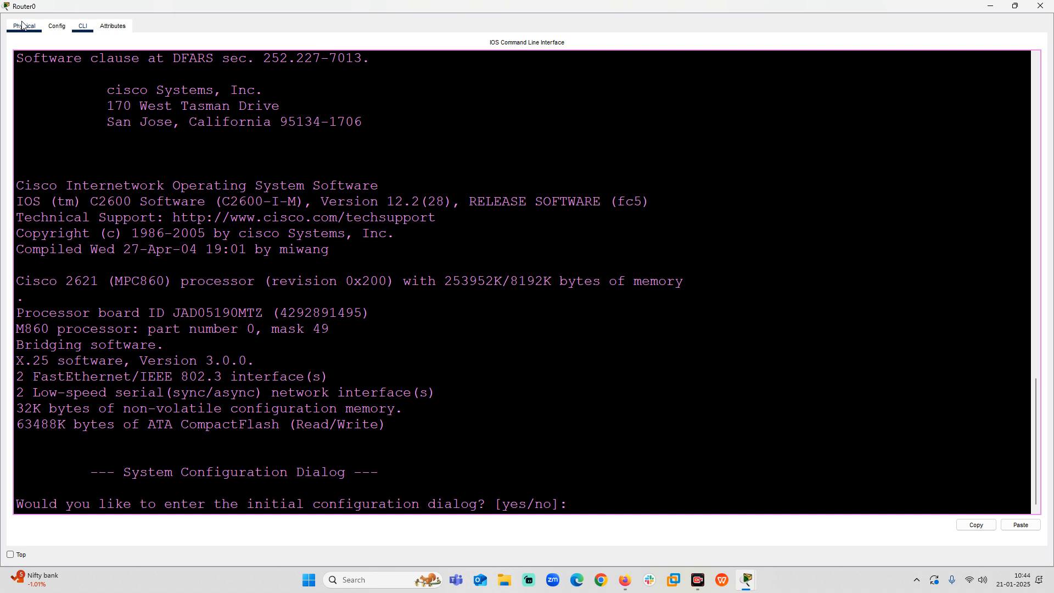
pyautogui.click(18, 29)
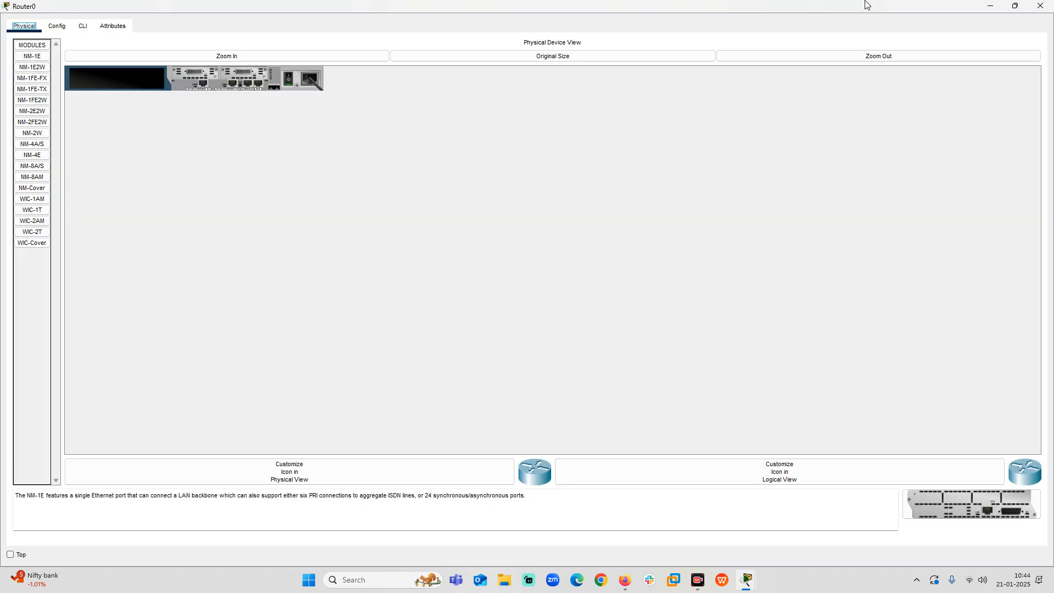
pyautogui.click(1039, 6)
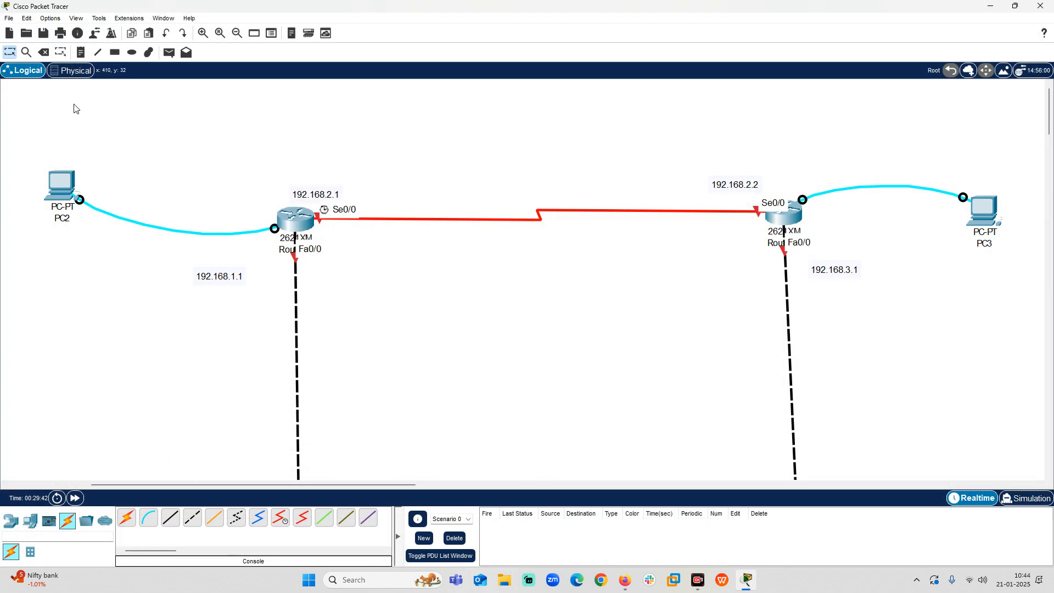
# Switch to the physical workspace, enter the Corporate Office's Main Wiring Closet and examine the router rack up close.
pyautogui.click(71, 70)
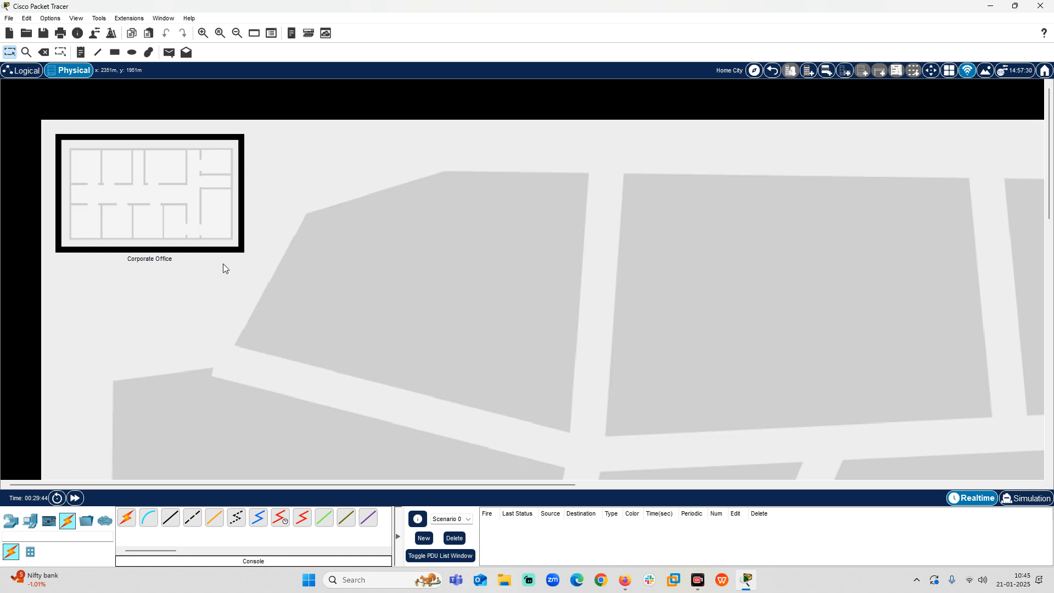
pyautogui.click(193, 199)
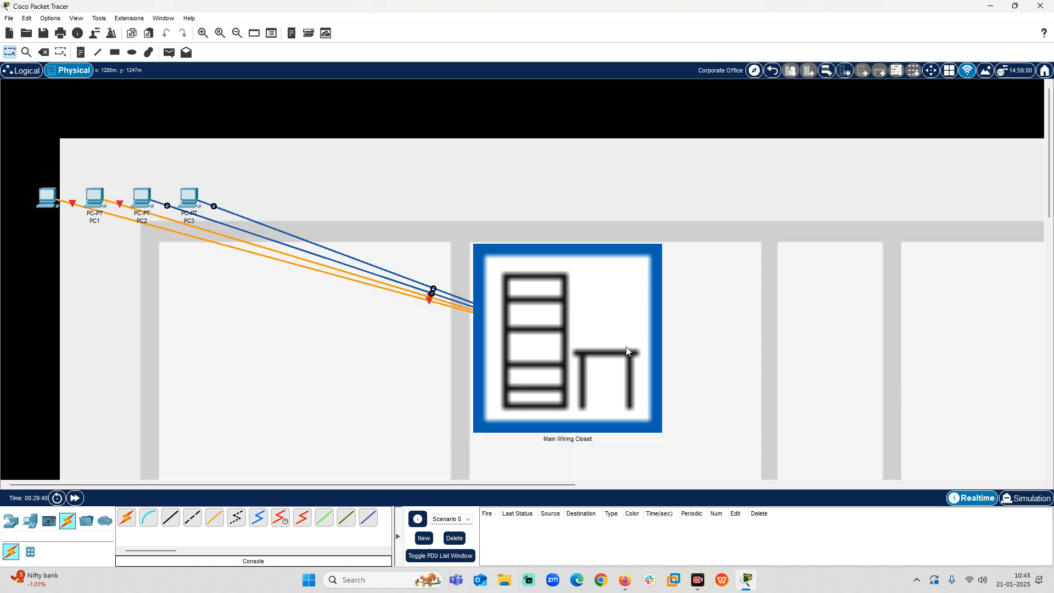
pyautogui.click(529, 336)
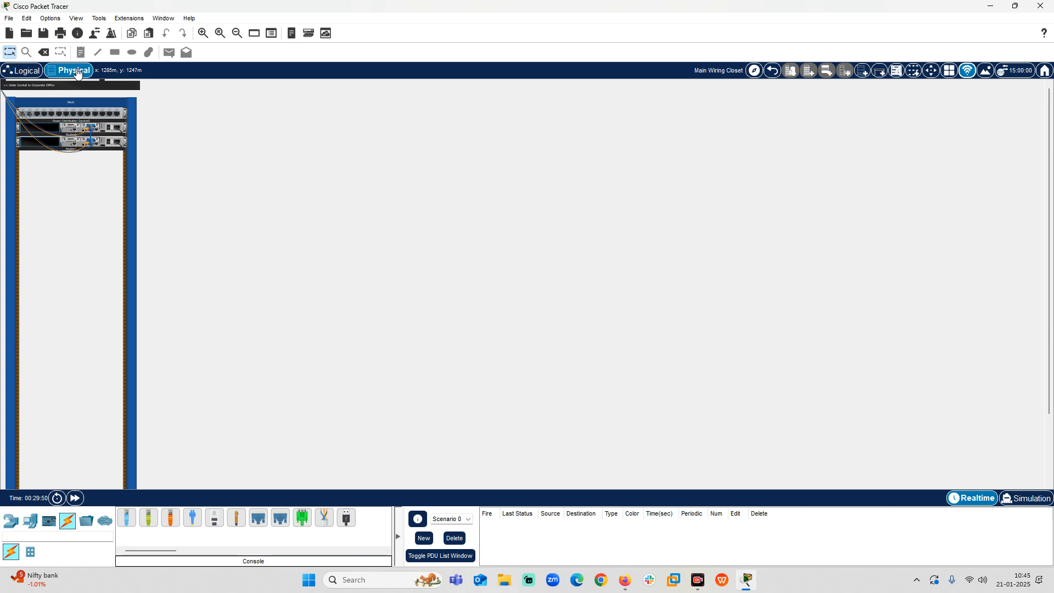
pyautogui.click(203, 33)
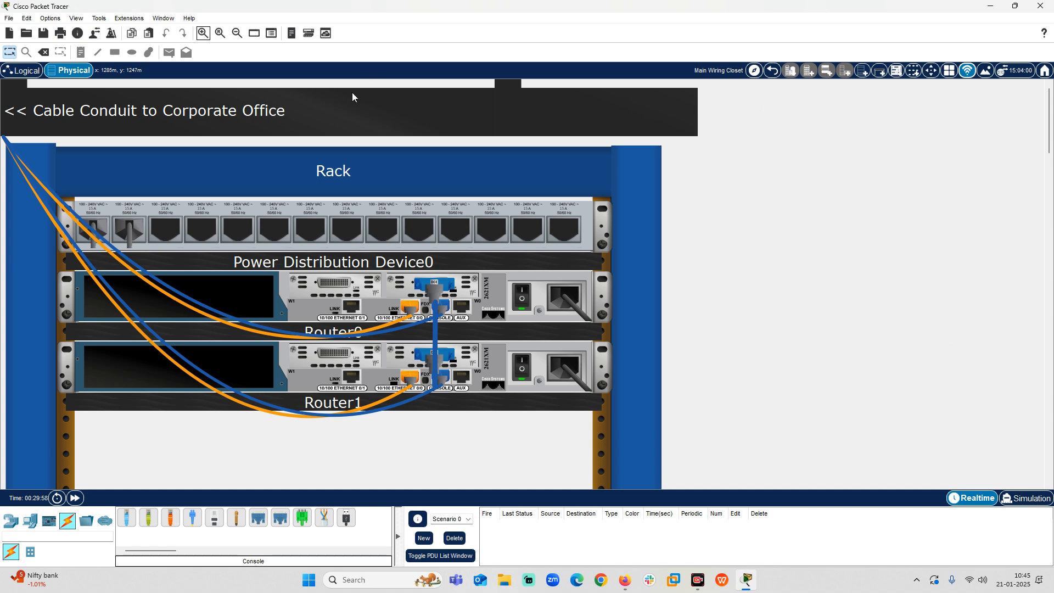
# Examine the serial, console and Ethernet cabling between Router0 and Router1 in the rack, including the serial link's details, and return to the logical workspace.
pyautogui.click(203, 33)
pyautogui.scroll(-2, 656, 296)
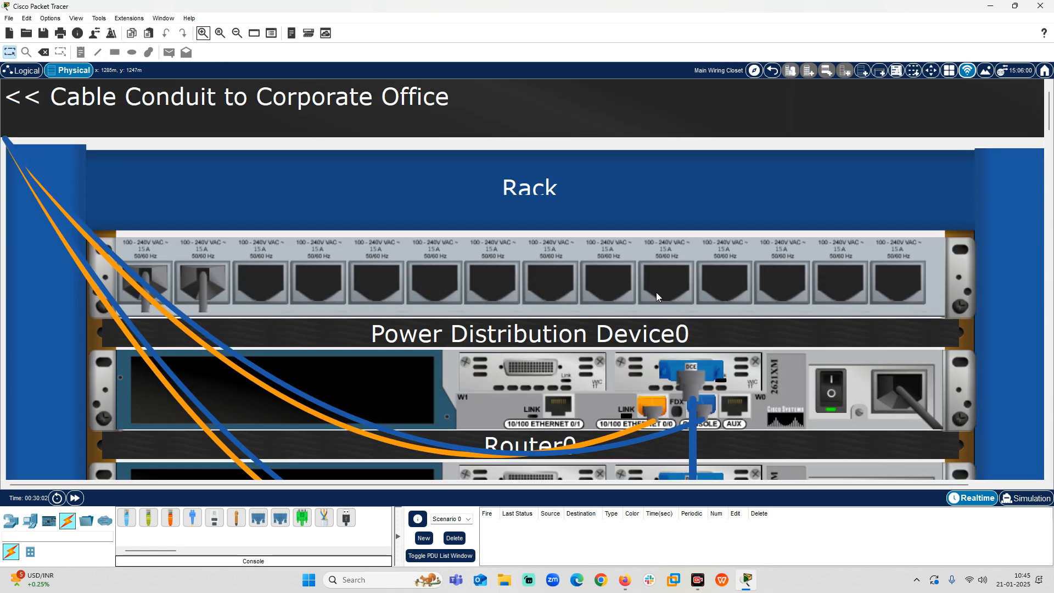
pyautogui.scroll(-5, 656, 296)
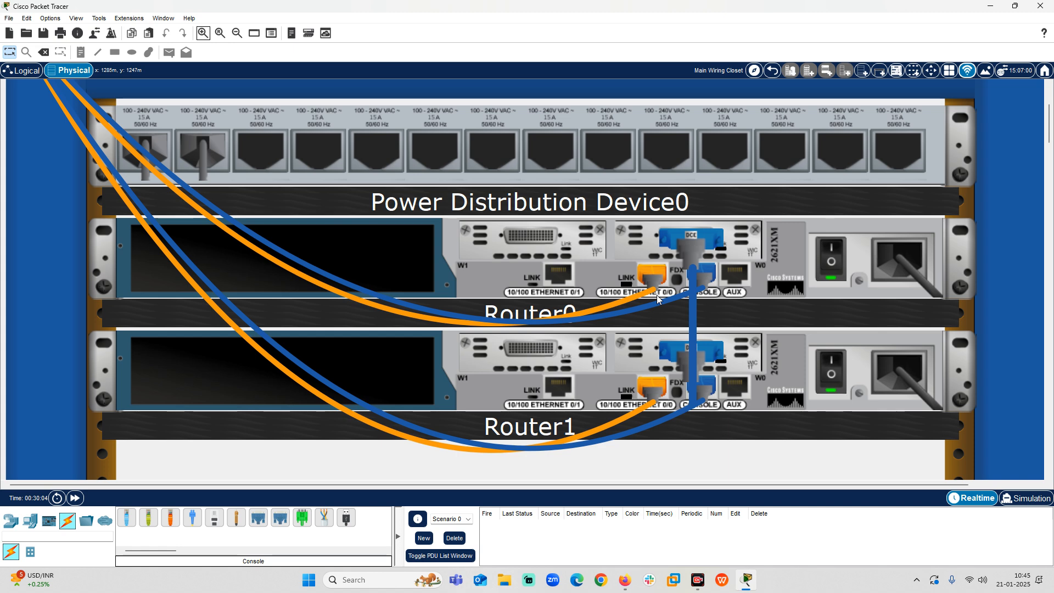
pyautogui.moveTo(692, 245)
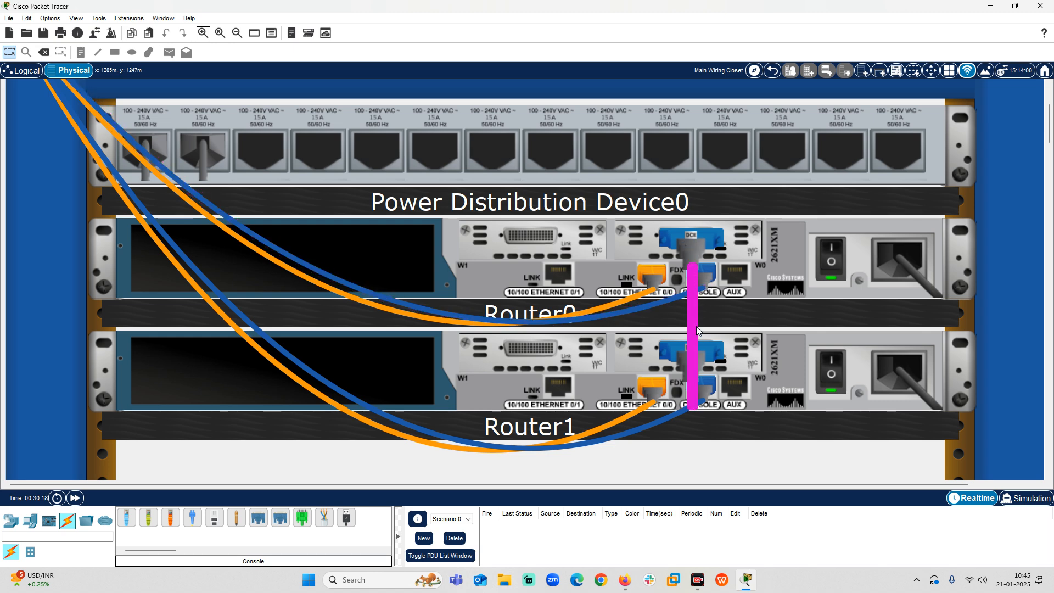
pyautogui.moveTo(697, 330)
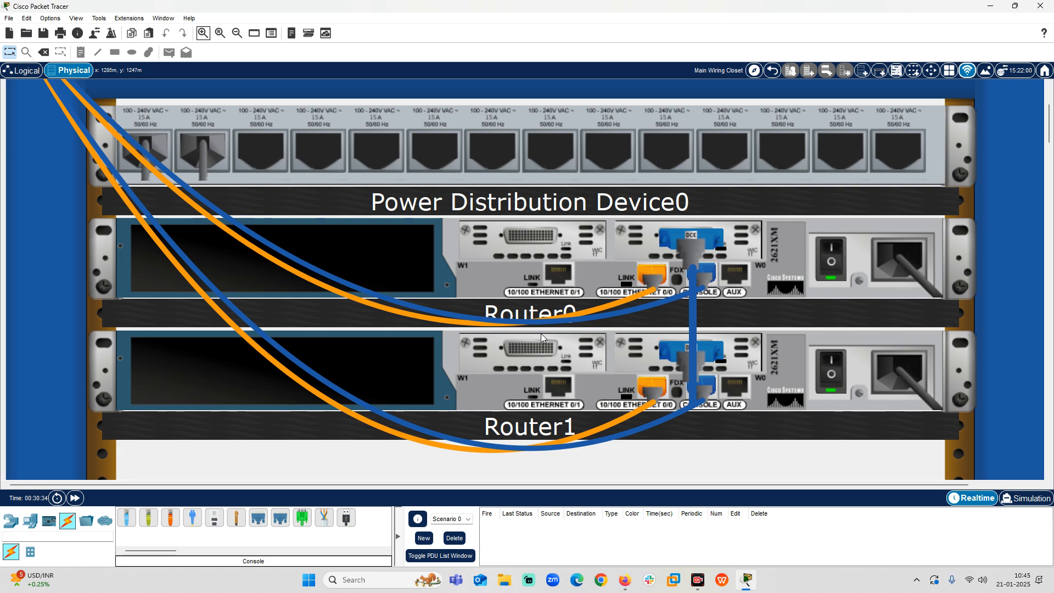
pyautogui.moveTo(703, 378)
pyautogui.moveTo(703, 286)
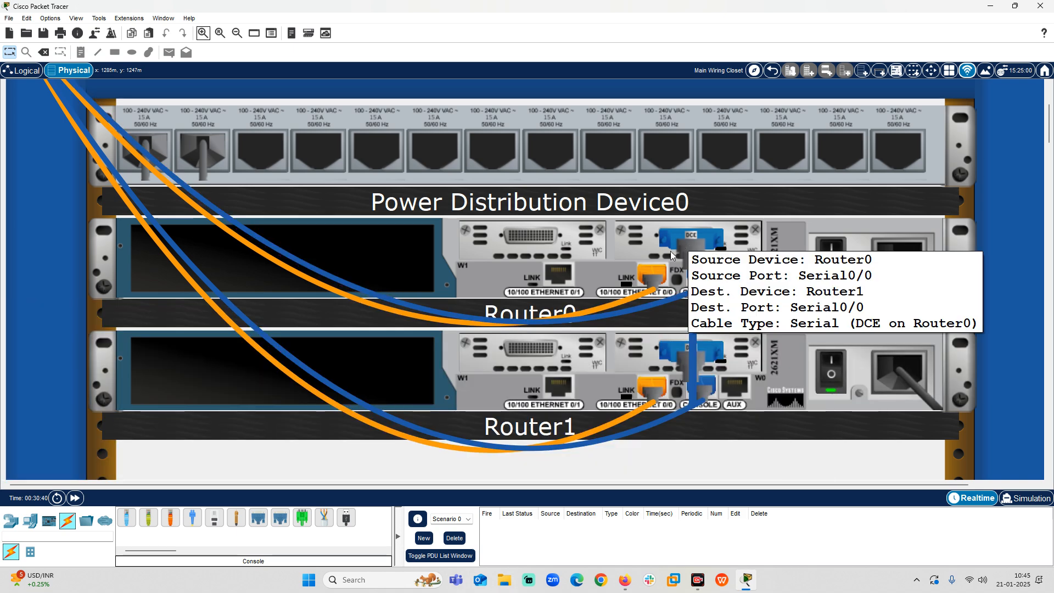
pyautogui.moveTo(588, 337)
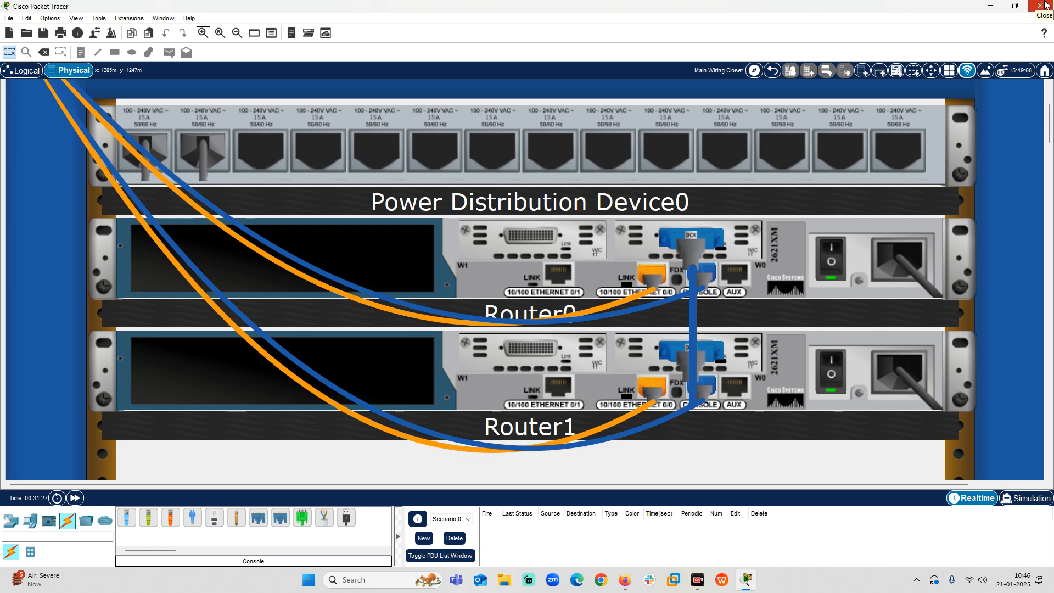
pyautogui.click(26, 70)
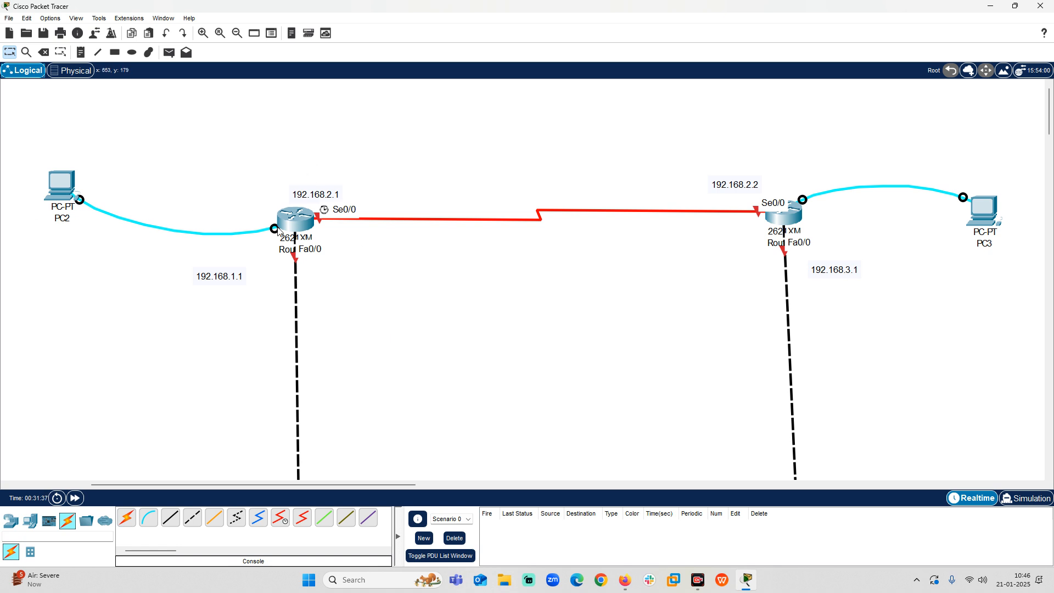
pyautogui.scroll(-5, 242, 324)
pyautogui.click(291, 346)
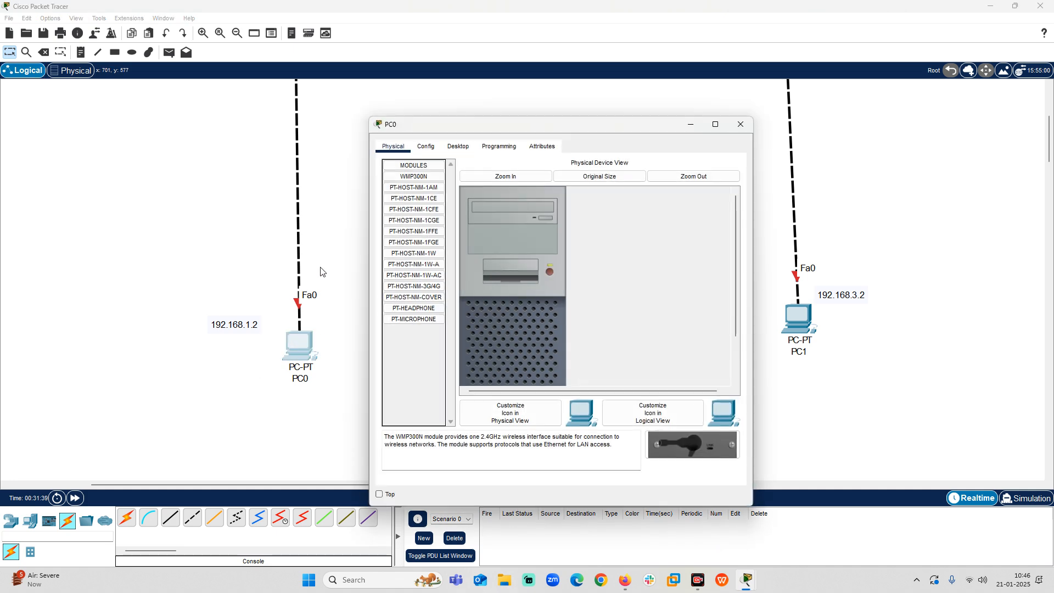
pyautogui.click(459, 146)
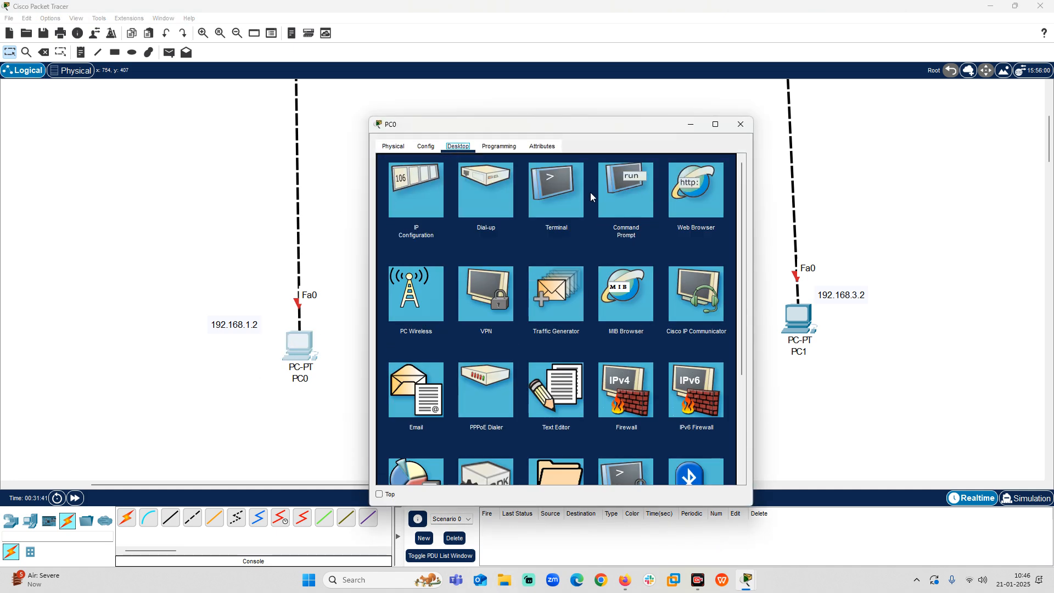
pyautogui.click(556, 190)
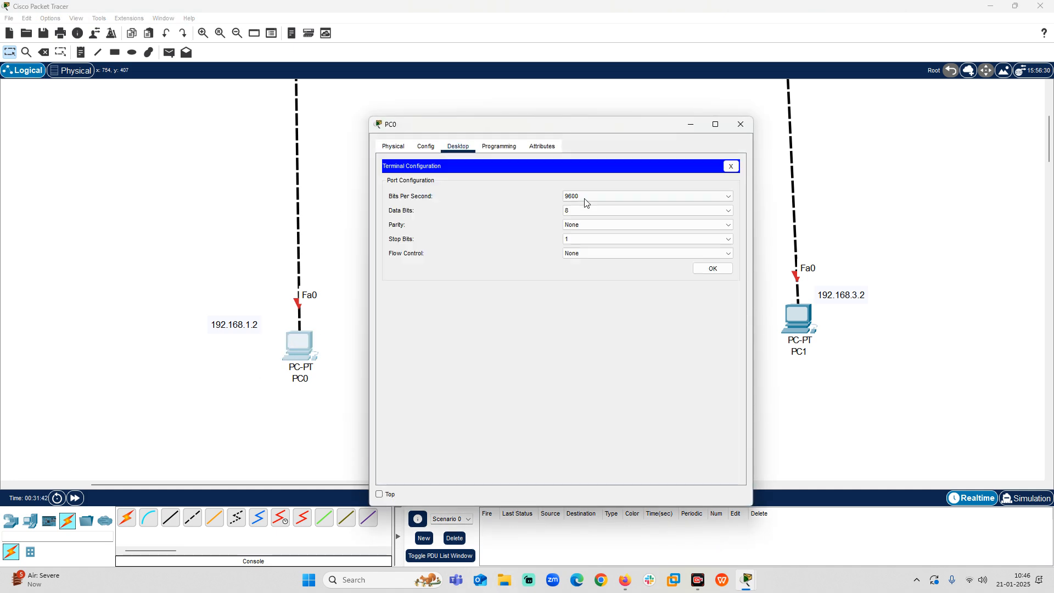
pyautogui.click(712, 267)
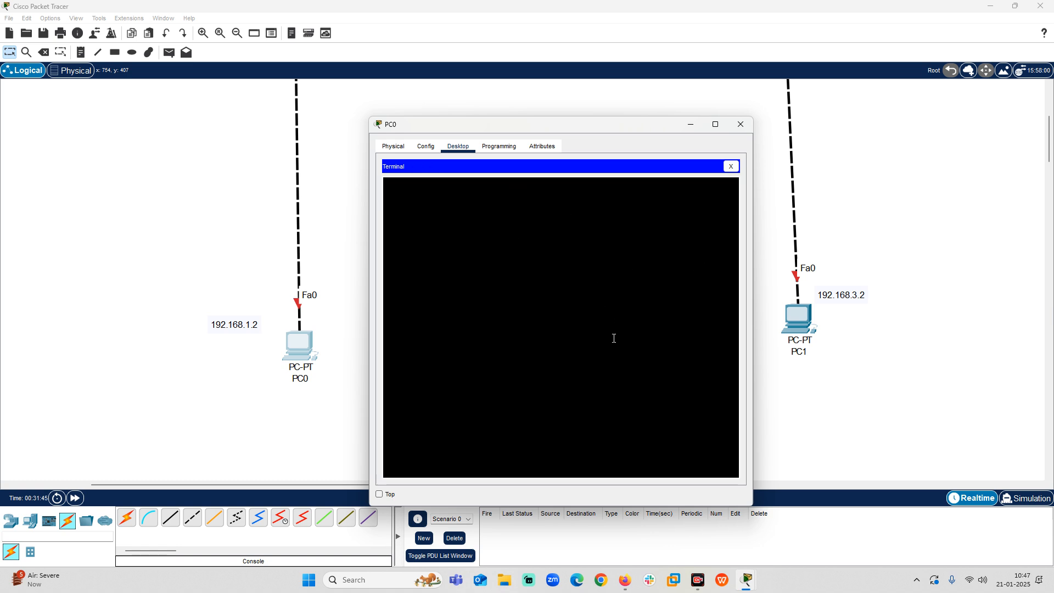
pyautogui.click(740, 124)
pyautogui.scroll(5, 408, 297)
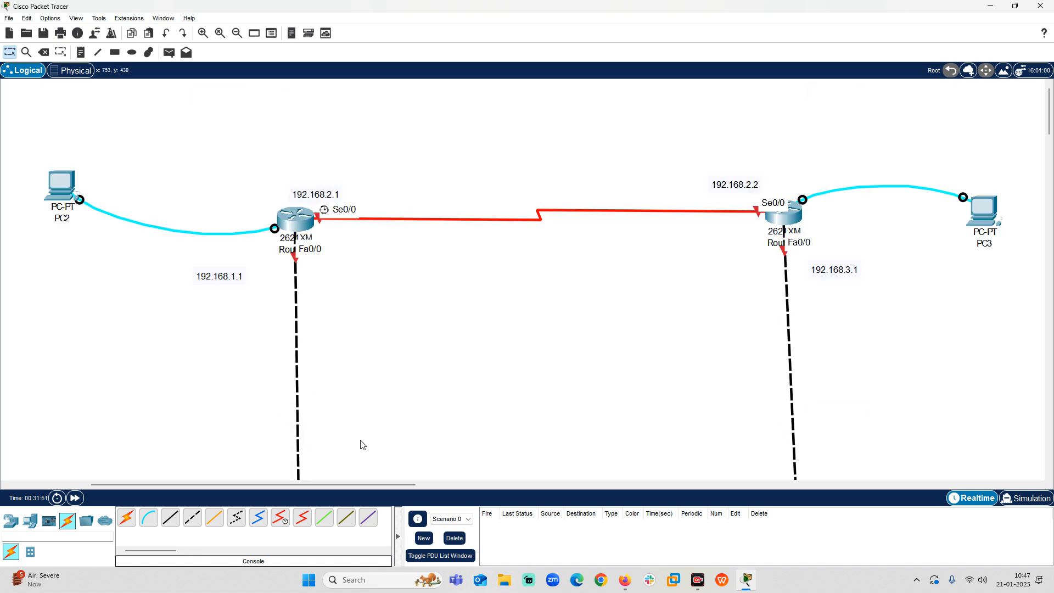
# Open a terminal session on PC2 with the default port settings and tile its window side by side with the topology window.
pyautogui.click(63, 193)
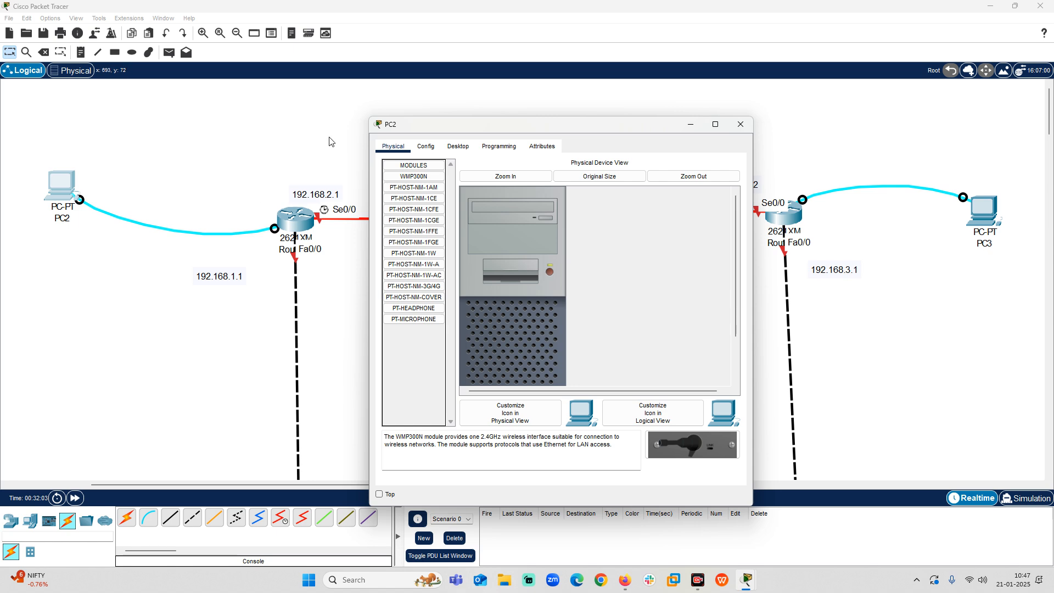
pyautogui.click(458, 147)
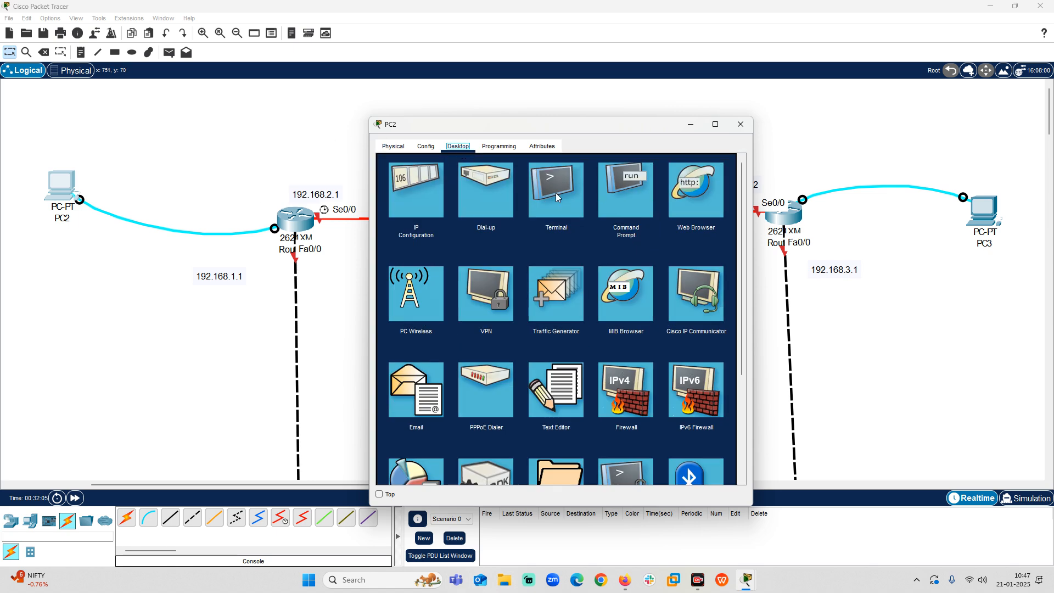
pyautogui.click(576, 190)
pyautogui.click(713, 269)
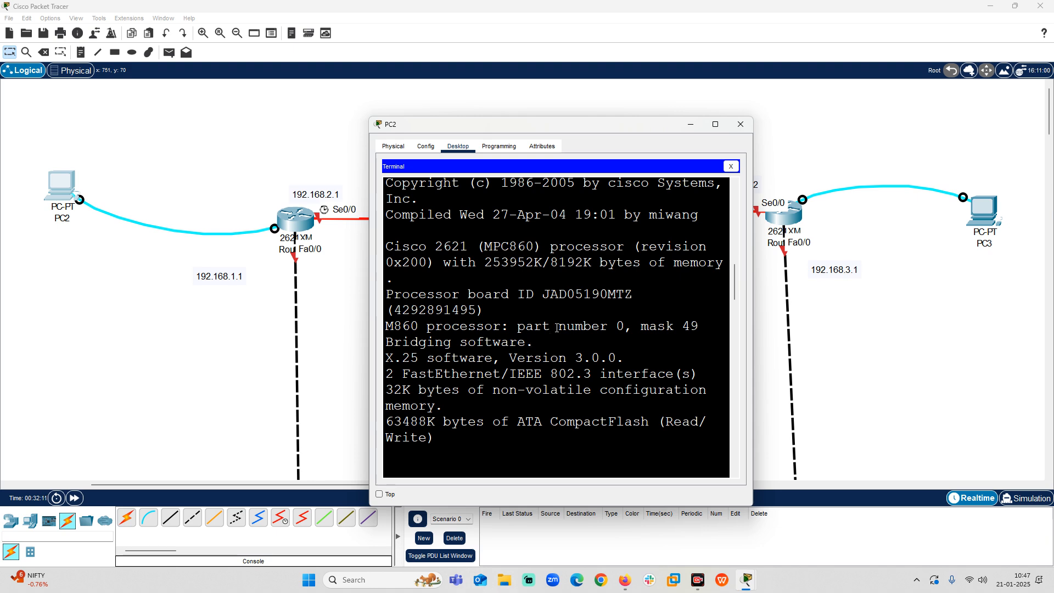
pyautogui.click(715, 124)
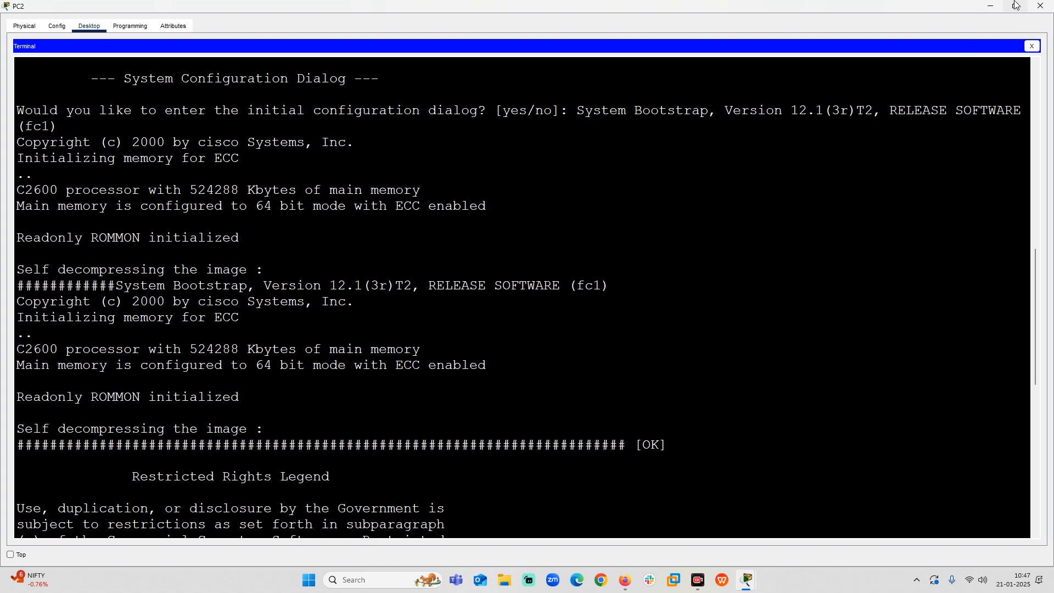
pyautogui.moveTo(1015, 5)
pyautogui.click(912, 81)
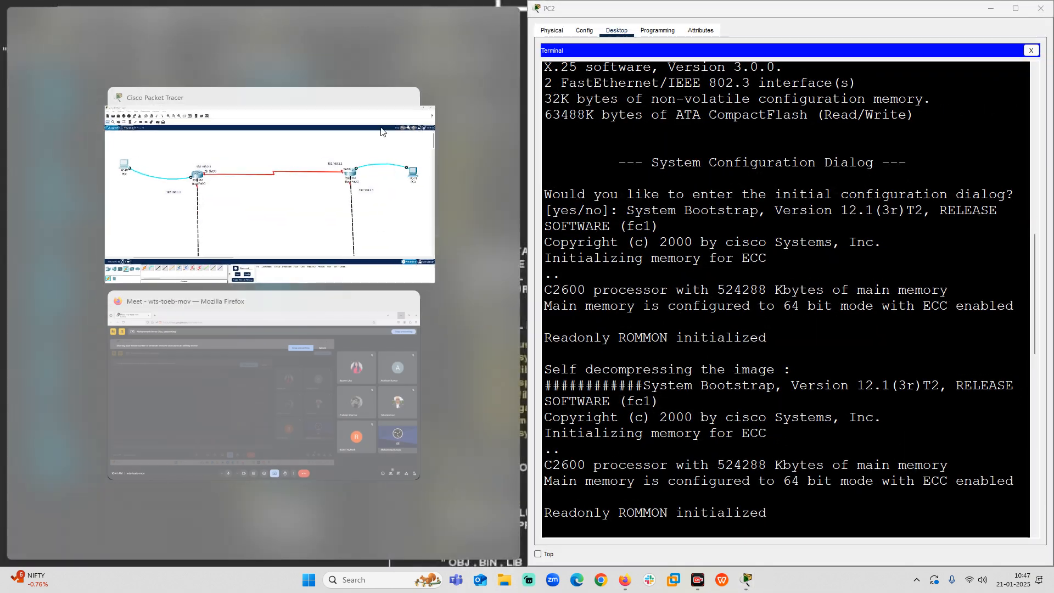
pyautogui.click(259, 179)
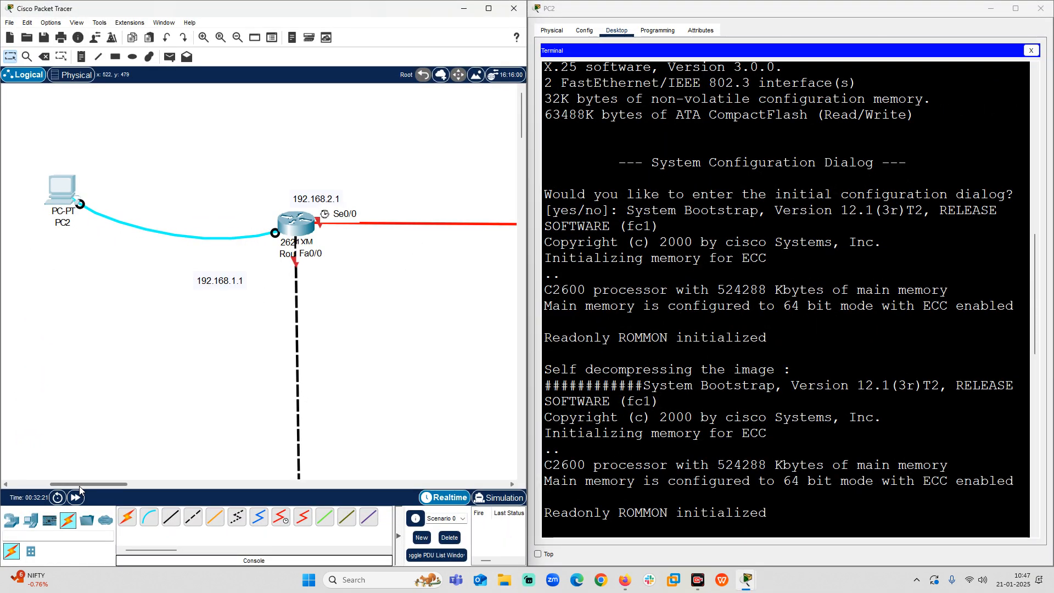
# Move PC2 and the 192.168.1.1 label closer to the router it is console-connected to.
pyautogui.moveTo(83, 484); pyautogui.dragTo(83, 483)
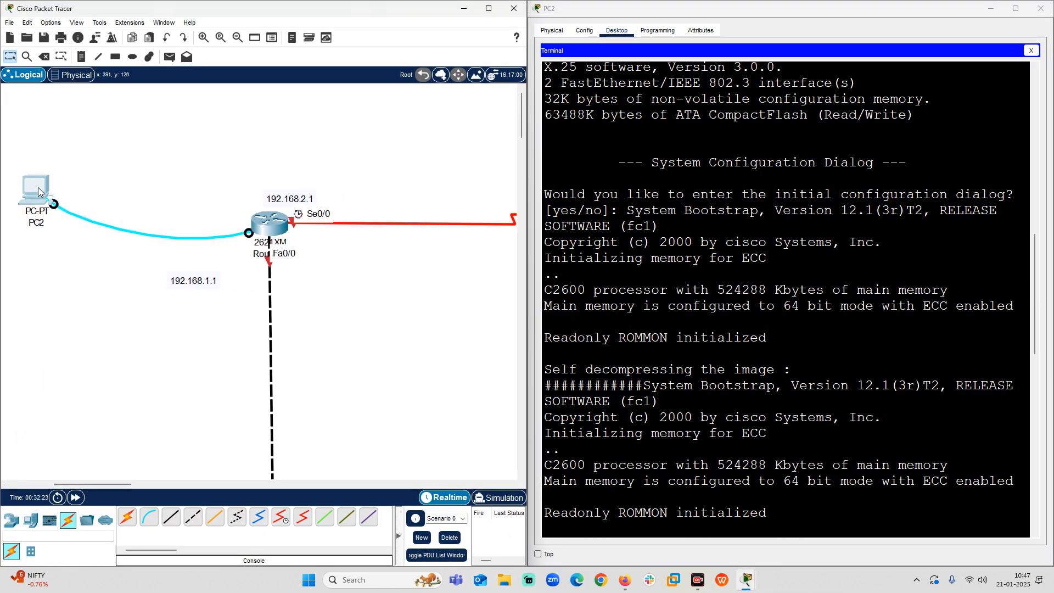
pyautogui.moveTo(38, 186); pyautogui.dragTo(110, 183)
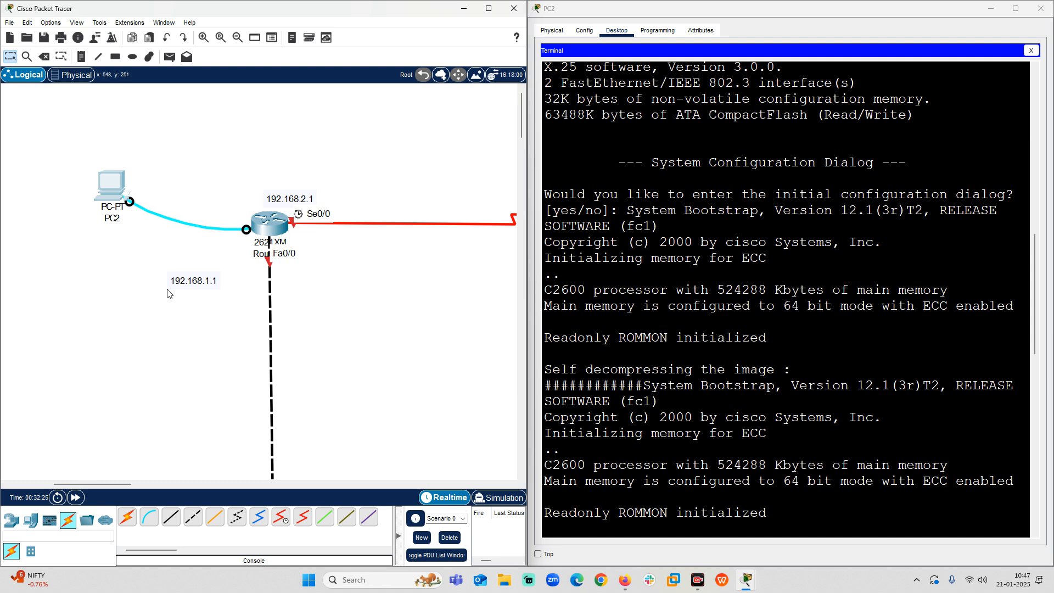
pyautogui.moveTo(188, 283); pyautogui.dragTo(219, 275)
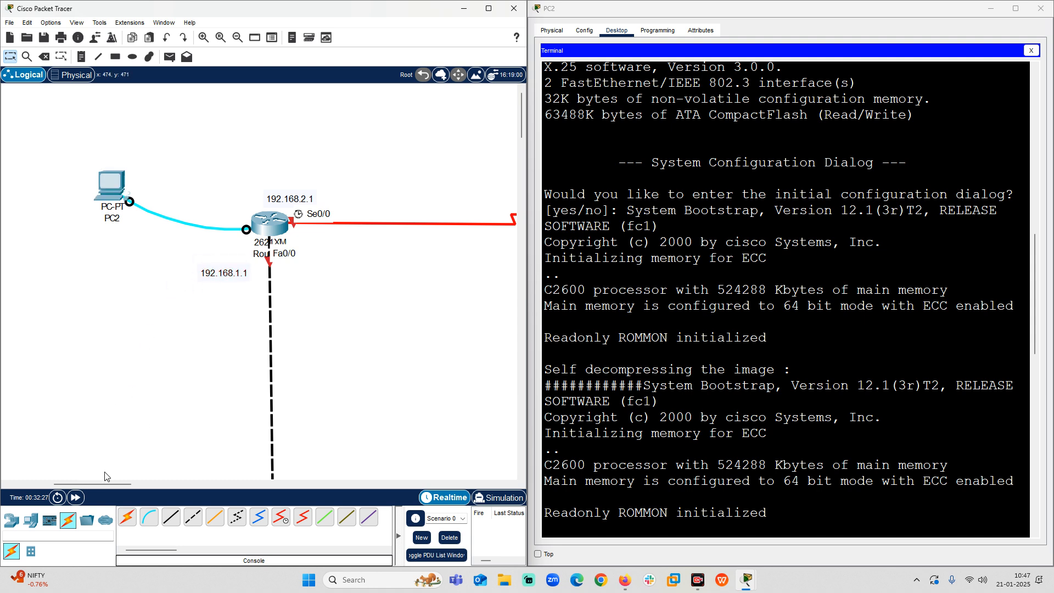
pyautogui.moveTo(102, 483); pyautogui.dragTo(114, 483)
# Answer NO to the router's initial configuration dialog in PC2's terminal and bring up the user prompt.
pyautogui.click(713, 528)
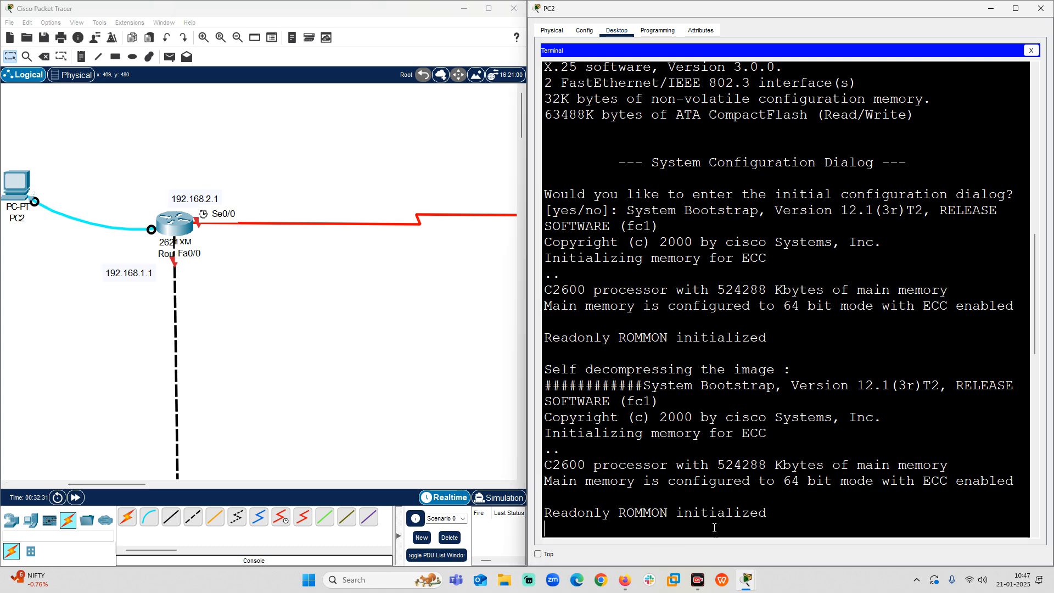
pyautogui.press('Return')
pyautogui.press('Return')
pyautogui.press('Return')
pyautogui.press('Return')
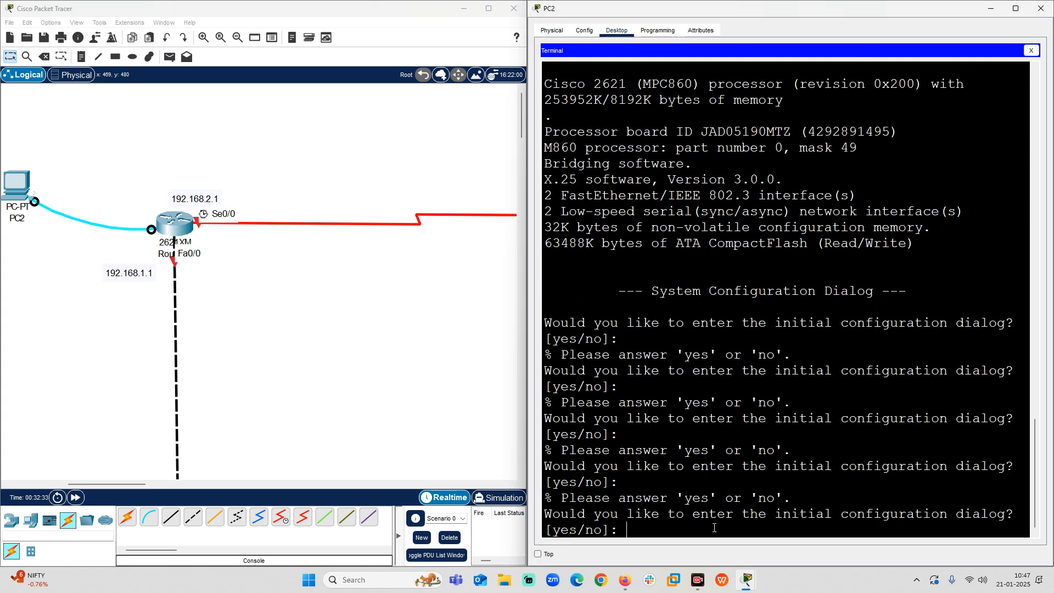
pyautogui.write('NO')
pyautogui.press('Return')
pyautogui.press('Return')
pyautogui.press('Return')
pyautogui.press('Return')
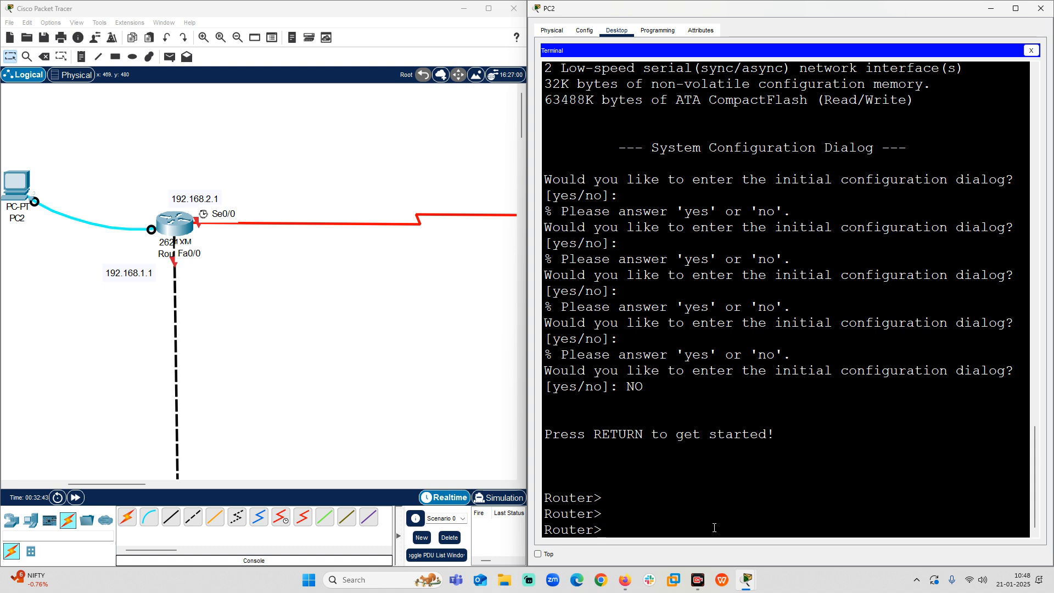
# Enter privileged mode with enable and global configuration mode with conf terminal on the router.
pyautogui.write('ena')
pyautogui.press('Tab')
pyautogui.press('Return')
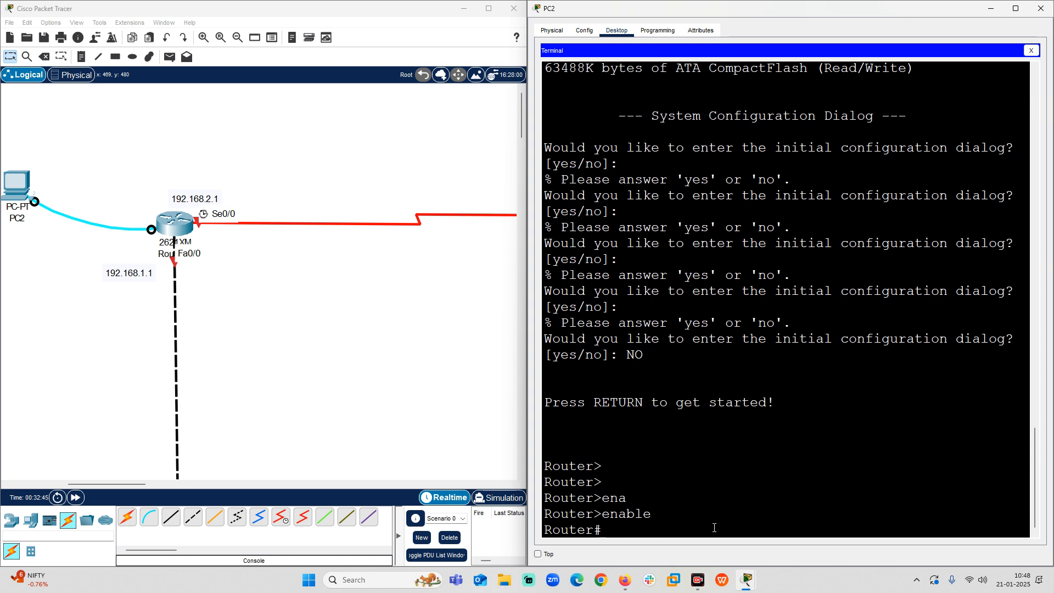
pyautogui.write('conf t')
pyautogui.press('Tab')
pyautogui.press('Return')
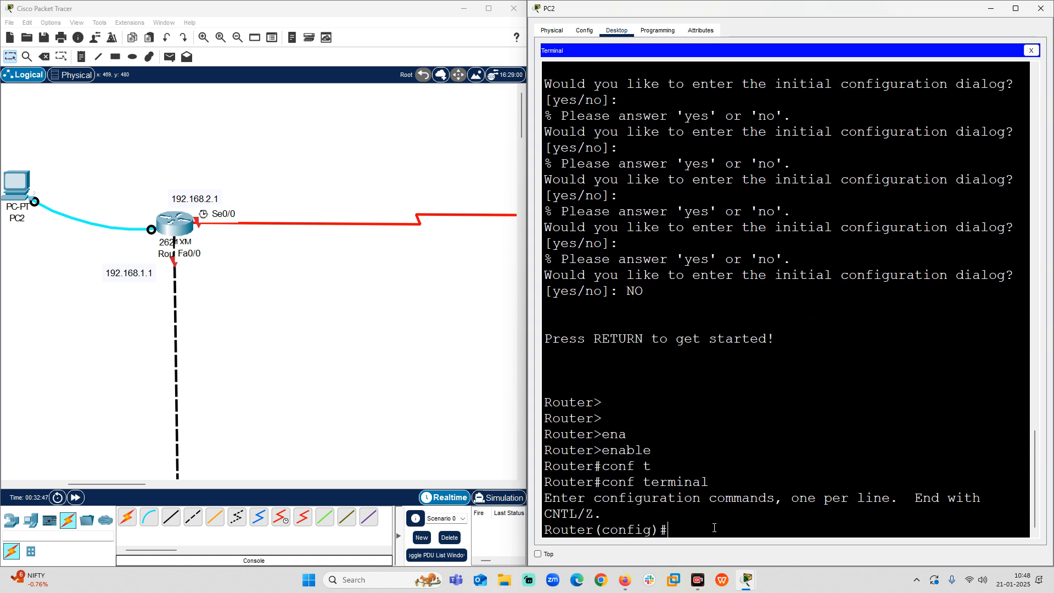
# Set the router's hostname to R1.
pyautogui.write('hp')
pyautogui.press('BackSpace')
pyautogui.write('O')
pyautogui.press('Tab')
pyautogui.write('stname ')
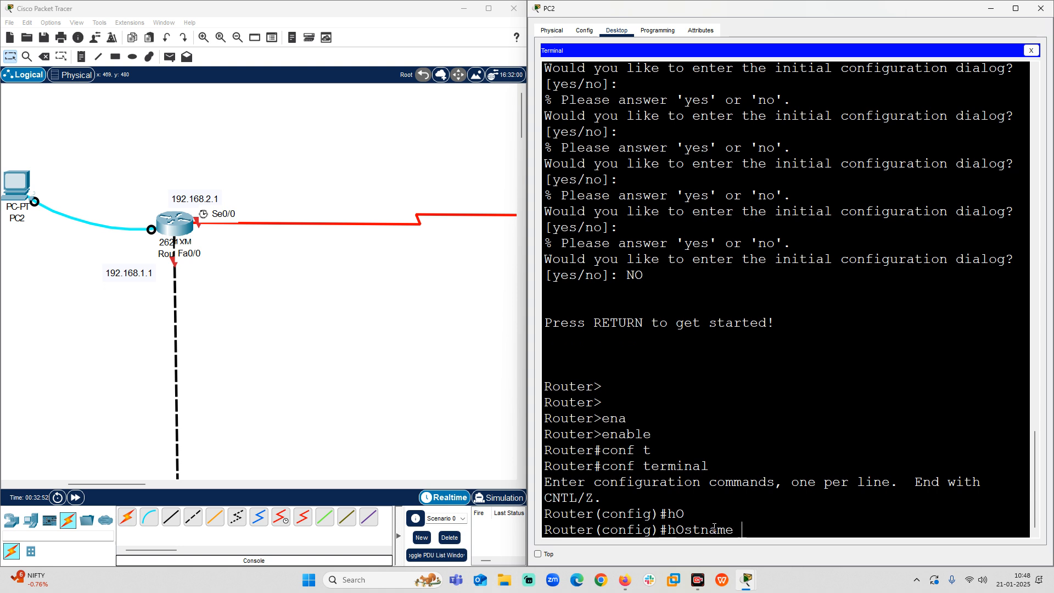
pyautogui.write('r1')
pyautogui.press('BackSpace')
pyautogui.press('BackSpace')
pyautogui.write('R1')
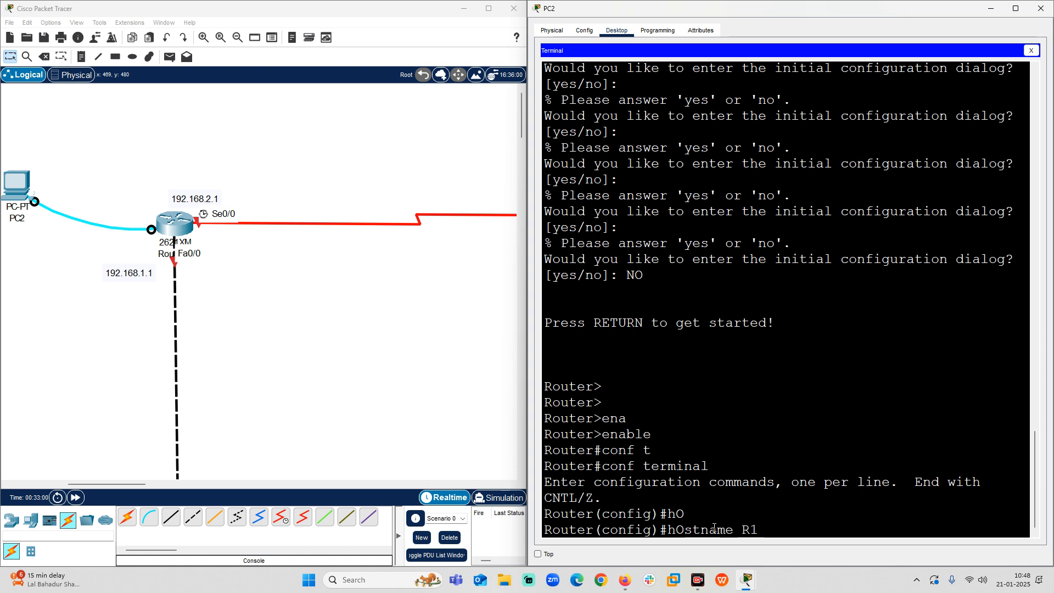
pyautogui.press('Return')
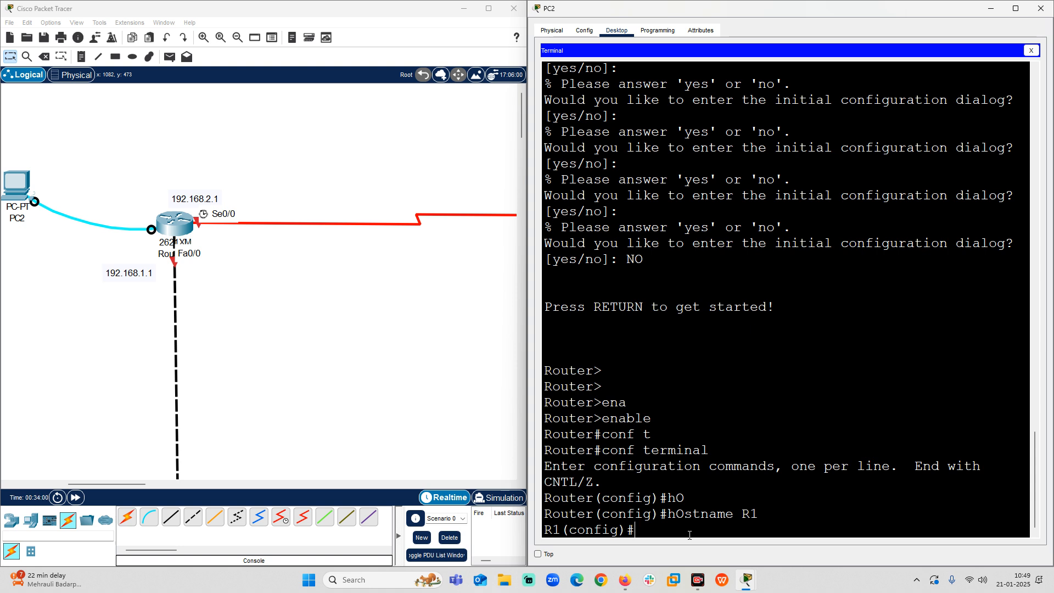
# Enter interface configuration mode for FastEthernet 0/0 on R1.
pyautogui.write('IN')
pyautogui.press('Tab')
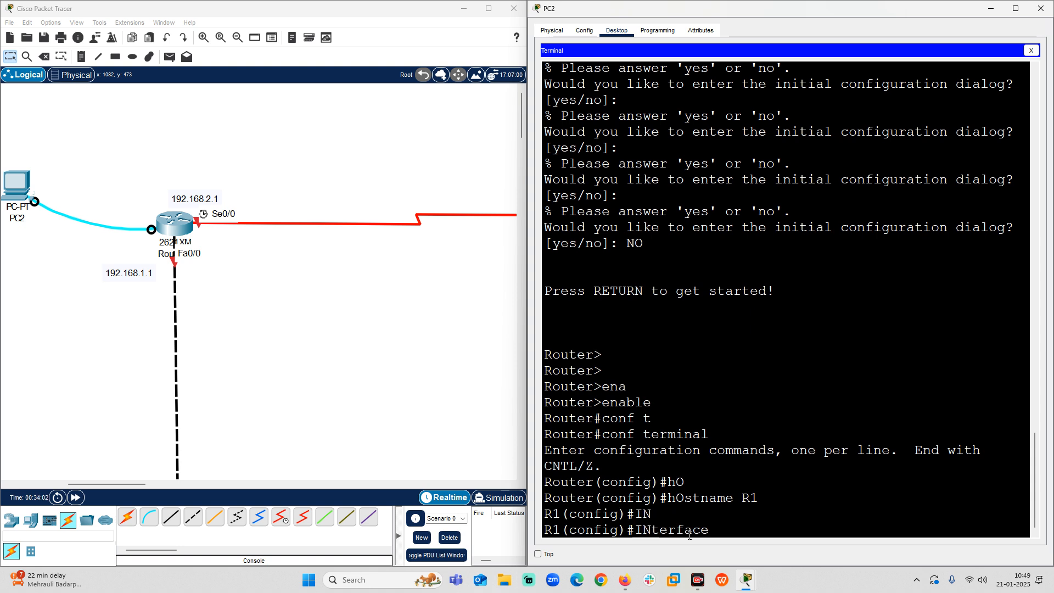
pyautogui.write('F')
pyautogui.press('Tab')
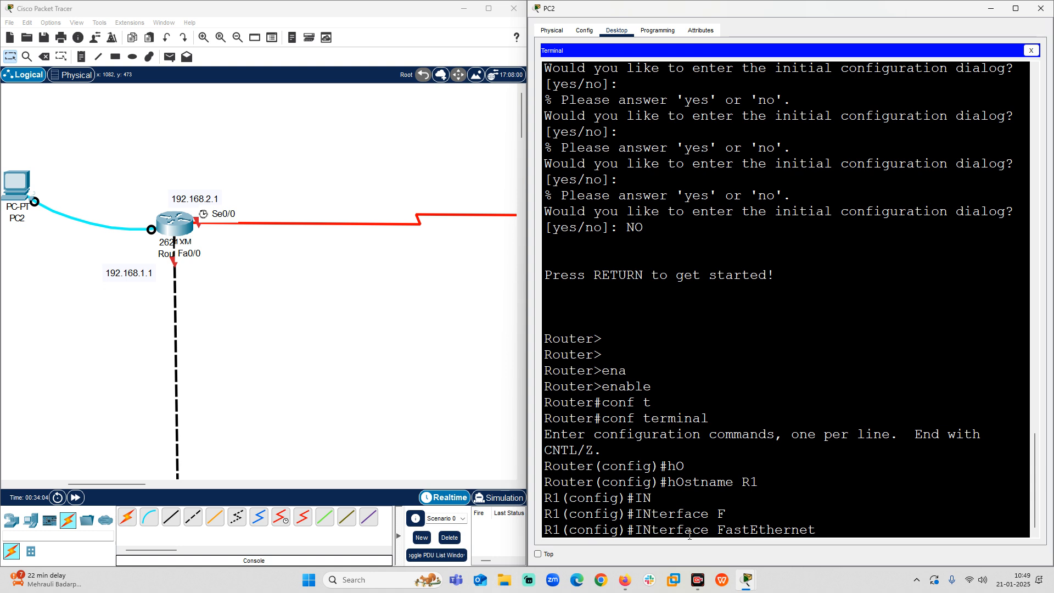
pyautogui.write('0/0')
pyautogui.press('Return')
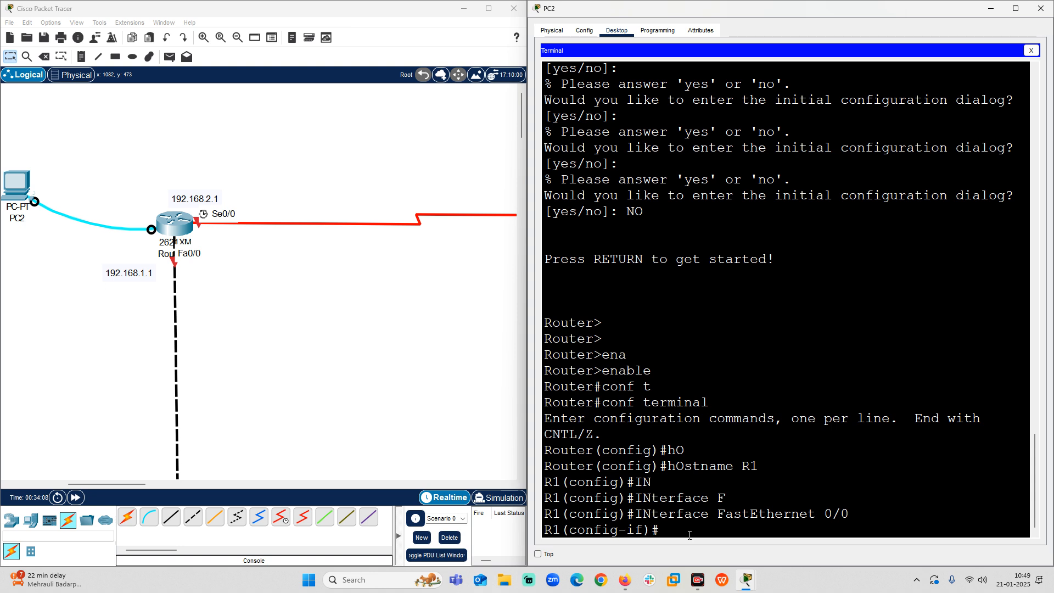
# Assign IP address 192.168.1.1 with subnet mask 255.255.255.0 to R1's FastEthernet 0/0 interface.
pyautogui.write('IP Add')
pyautogui.press('Tab')
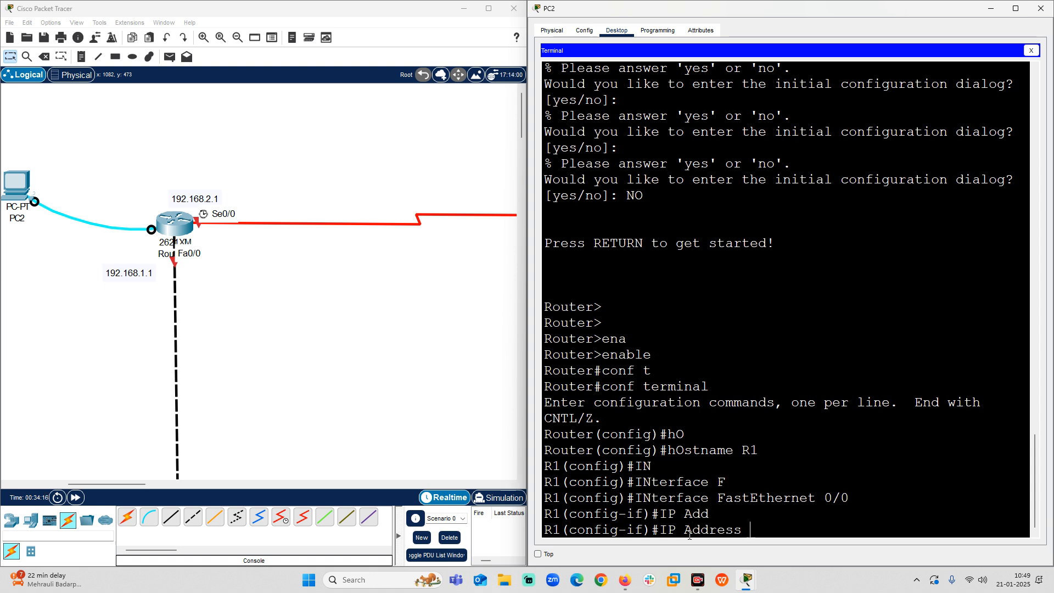
pyautogui.write('192.168.1.1 255.2')
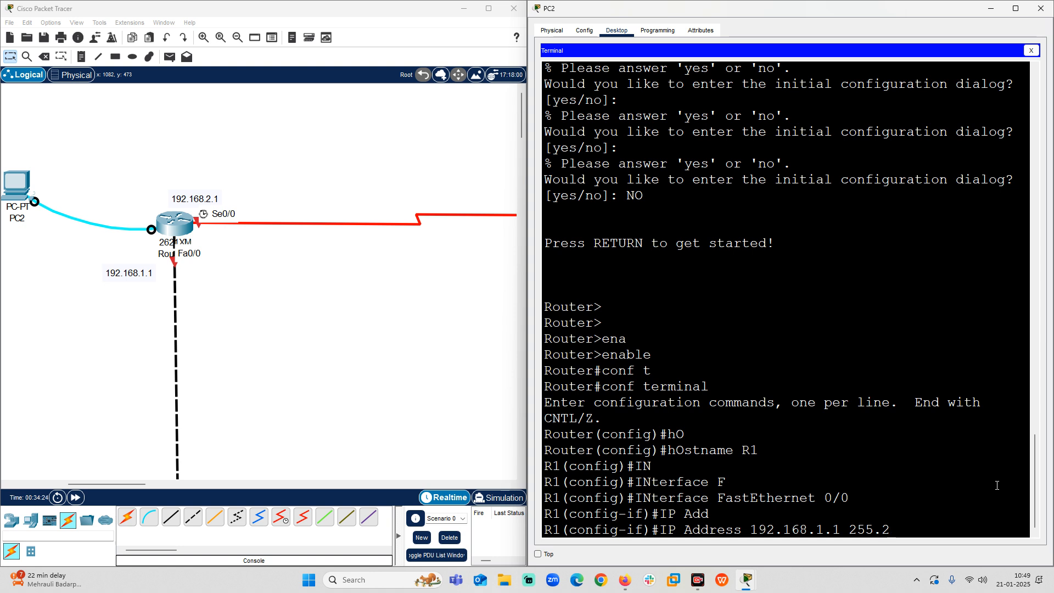
pyautogui.write('55.255.0')
pyautogui.press('Return')
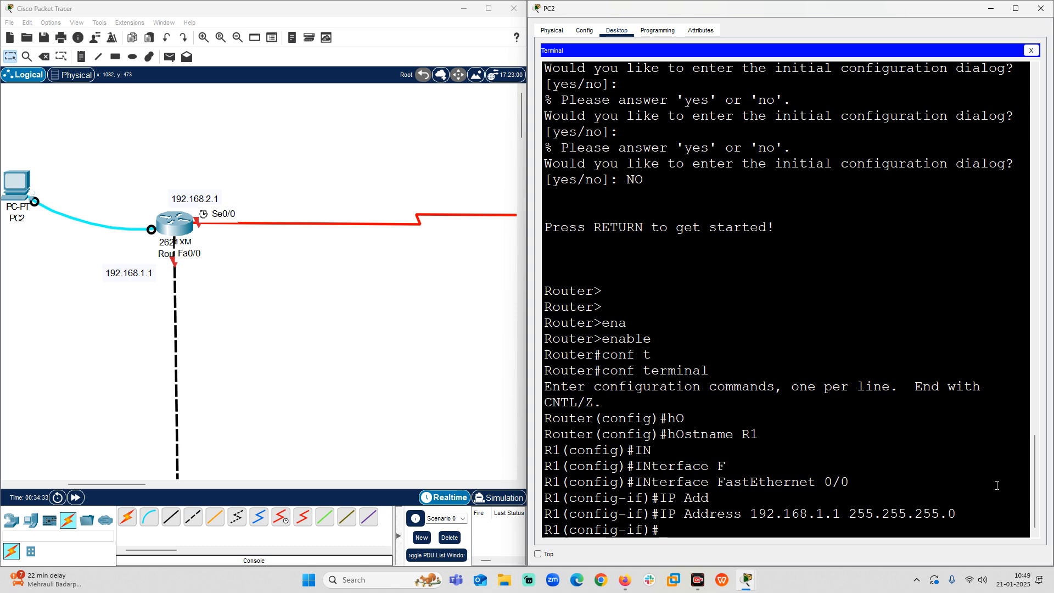
# Enable R1's FastEthernet 0/0 interface with no shutdown.
pyautogui.write('no shut')
pyautogui.press('Tab')
pyautogui.press('Return')
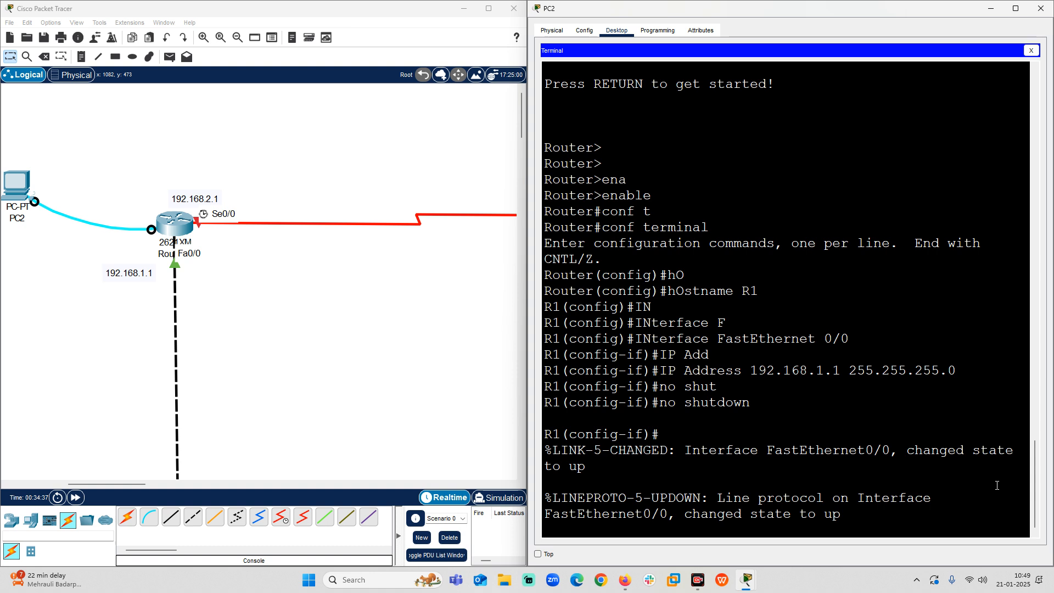
pyautogui.press('Return')
pyautogui.press('Return')
pyautogui.press('Return')
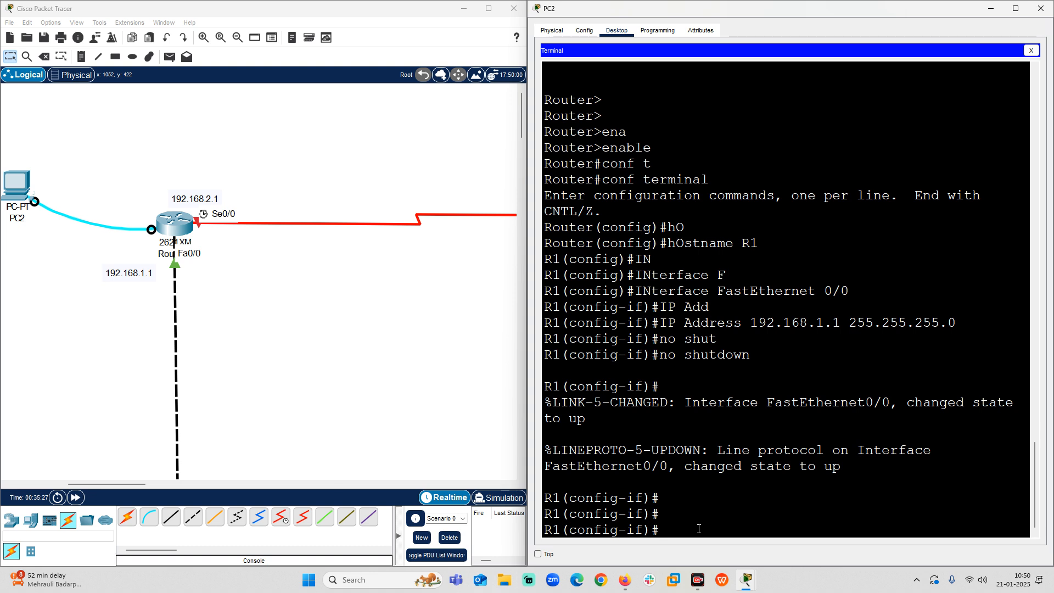
# Exit the FastEthernet interface configuration and enter interface configuration mode for serial 0/0 on R1.
pyautogui.write('t')
pyautogui.press('Return')
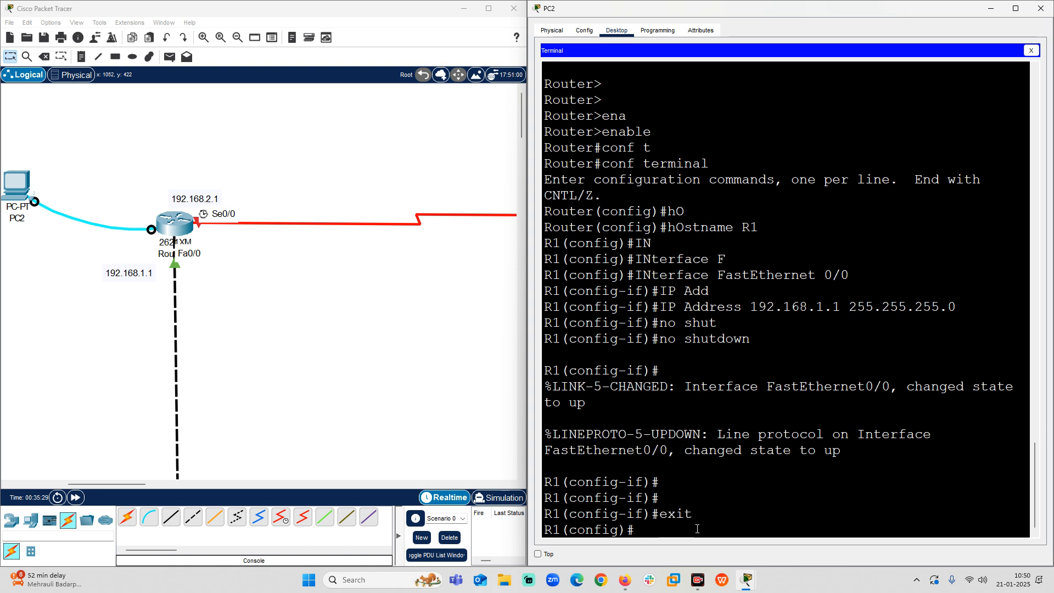
pyautogui.write('in')
pyautogui.press('Tab')
pyautogui.write('se')
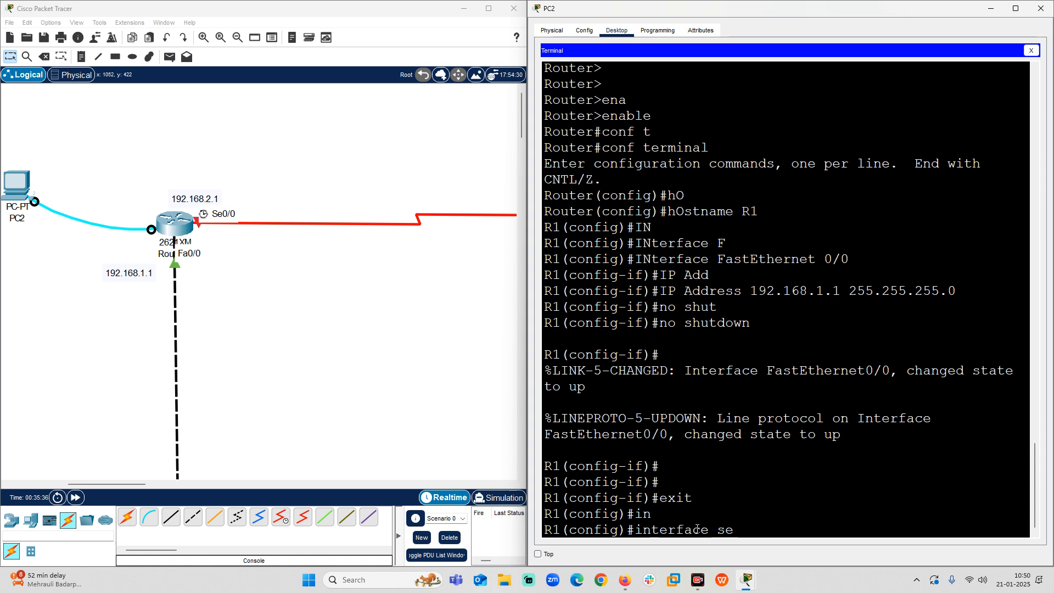
pyautogui.press('Tab')
pyautogui.write('0')
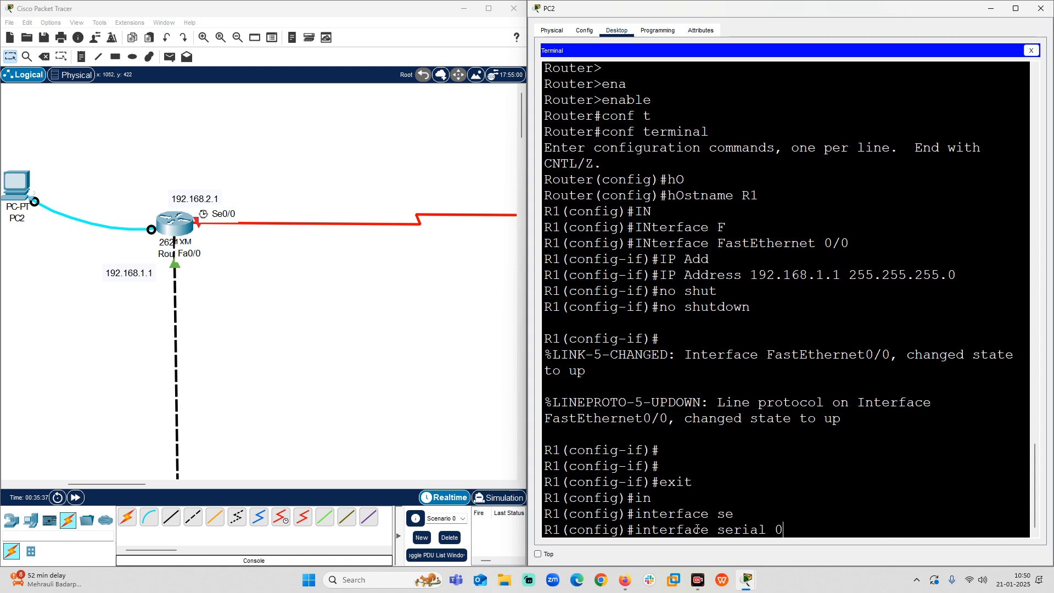
pyautogui.write('/0')
pyautogui.press('Return')
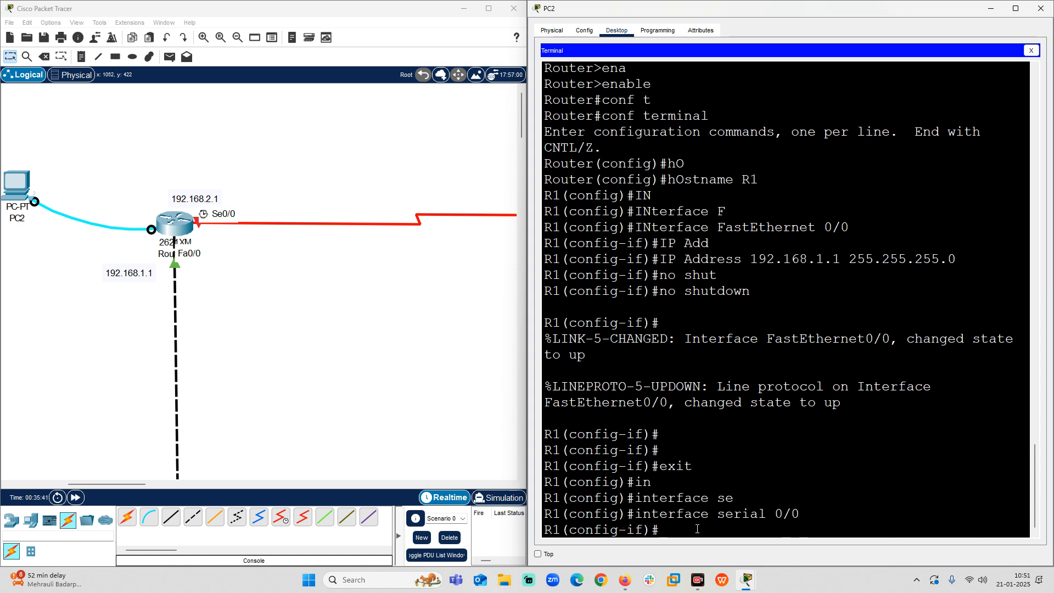
# Assign IP address 192.168.2.1 with subnet mask 255.255.255.0 to R1's serial 0/0 interface.
pyautogui.write('in')
pyautogui.press('Tab')
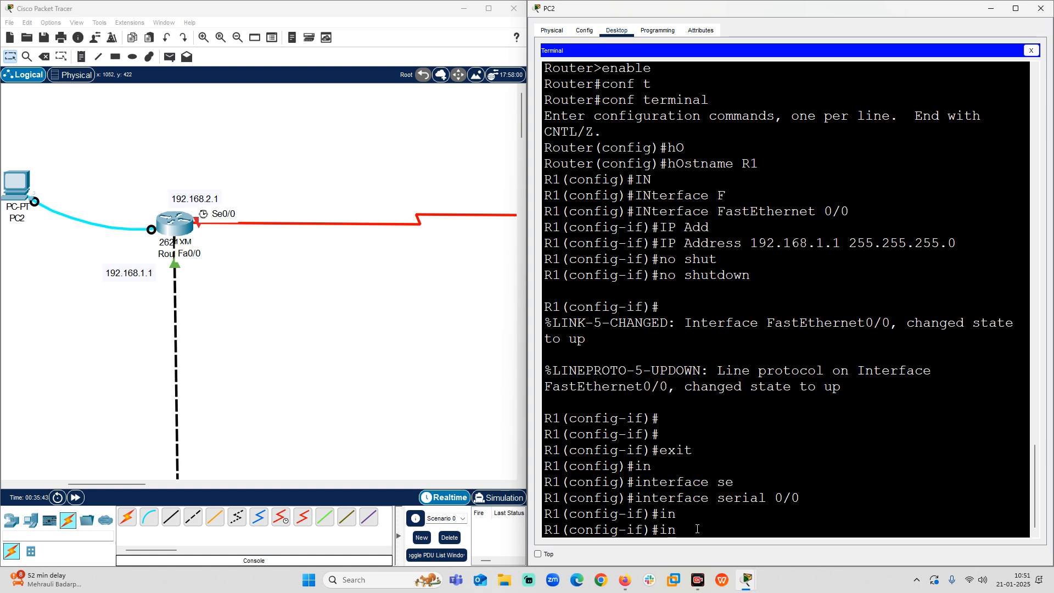
pyautogui.press('BackSpace')
pyautogui.press('BackSpace')
pyautogui.write('ip ad')
pyautogui.press('Tab')
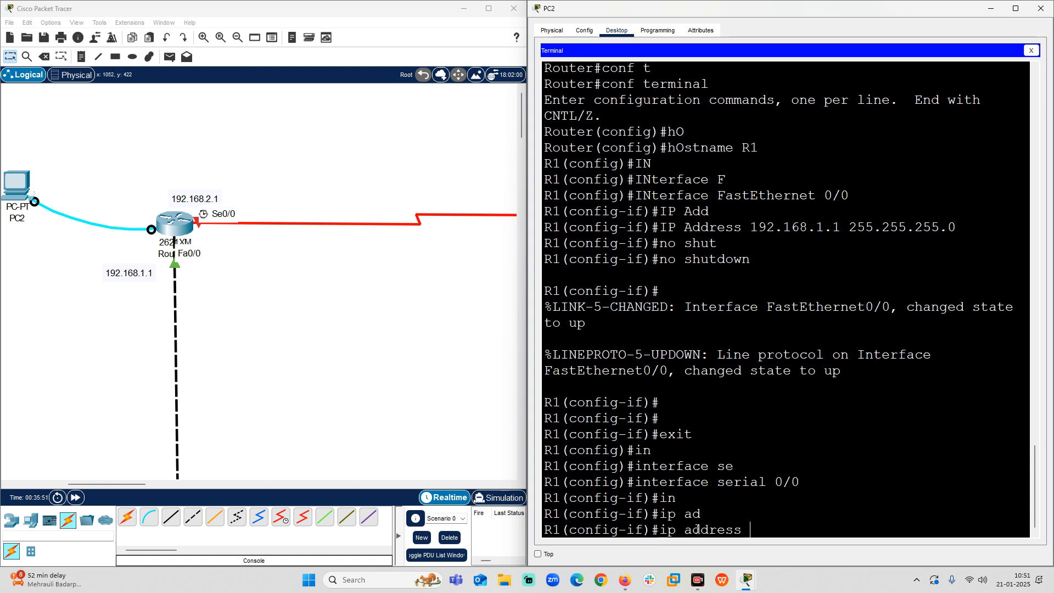
pyautogui.write('192.168.2.1 f')
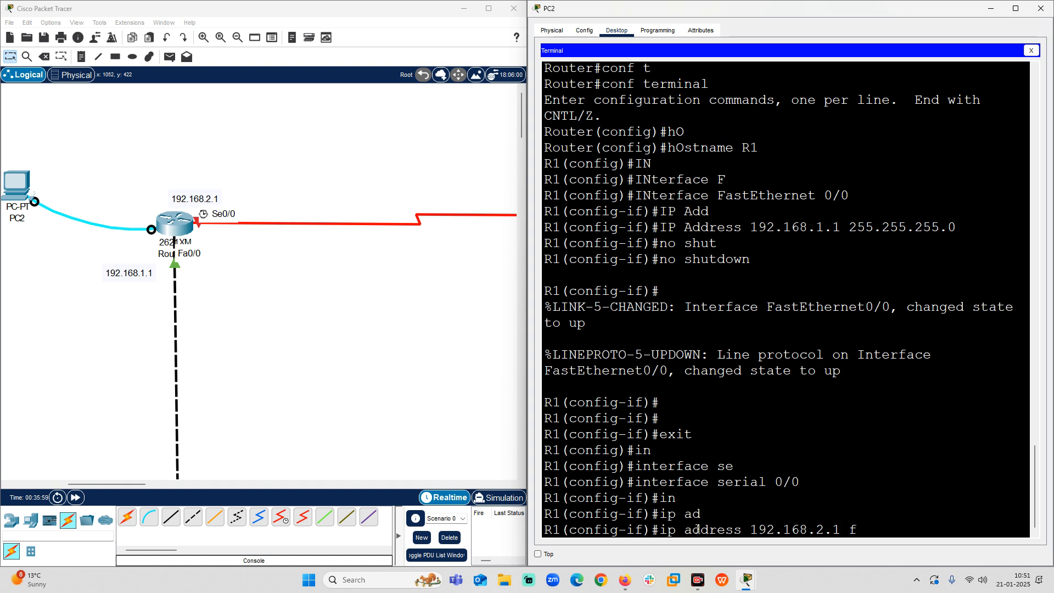
pyautogui.press('BackSpace')
pyautogui.write('255.255.255.0')
pyautogui.press('Return')
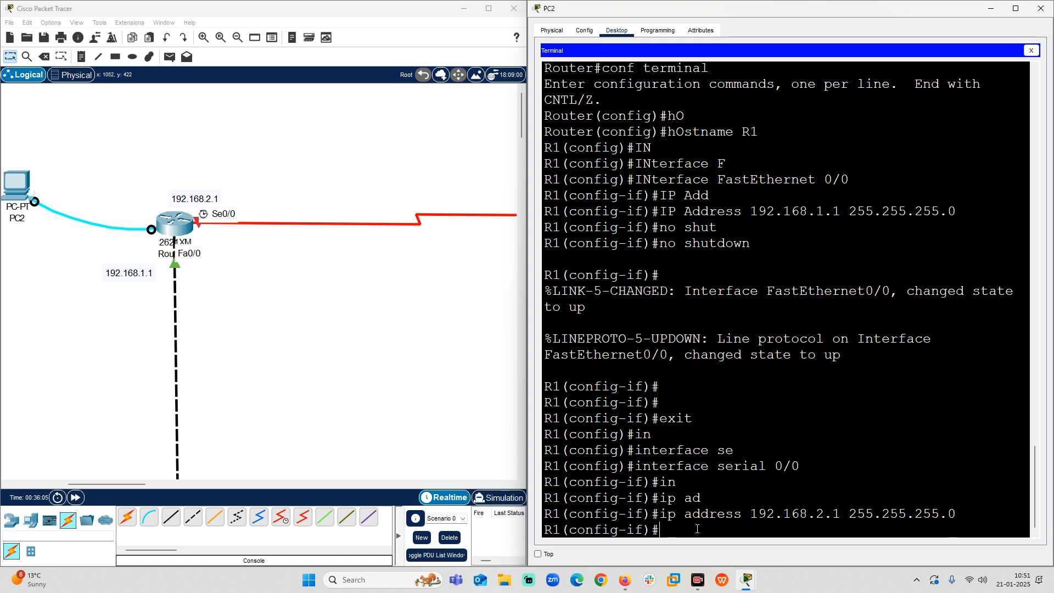
# Enable R1's serial 0/0 interface with no shutdown.
pyautogui.write('no shut')
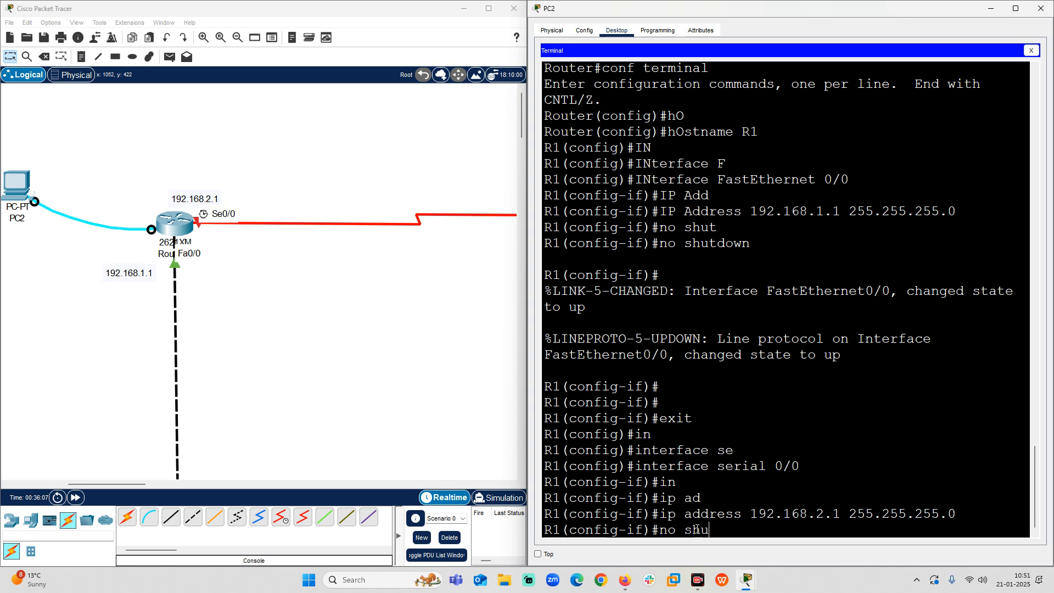
pyautogui.press('Tab')
pyautogui.press('Return')
pyautogui.press('Return')
pyautogui.press('Return')
pyautogui.press('Return')
pyautogui.press('Return')
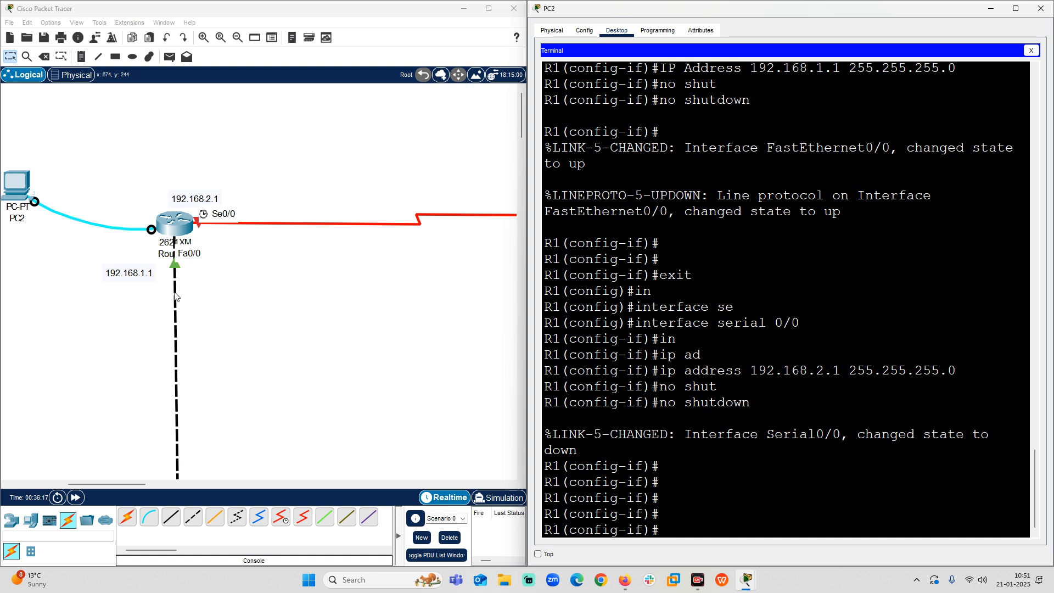
# Open a terminal session on PC3 to the second router, accepting the default port configuration.
pyautogui.moveTo(108, 484); pyautogui.dragTo(146, 483)
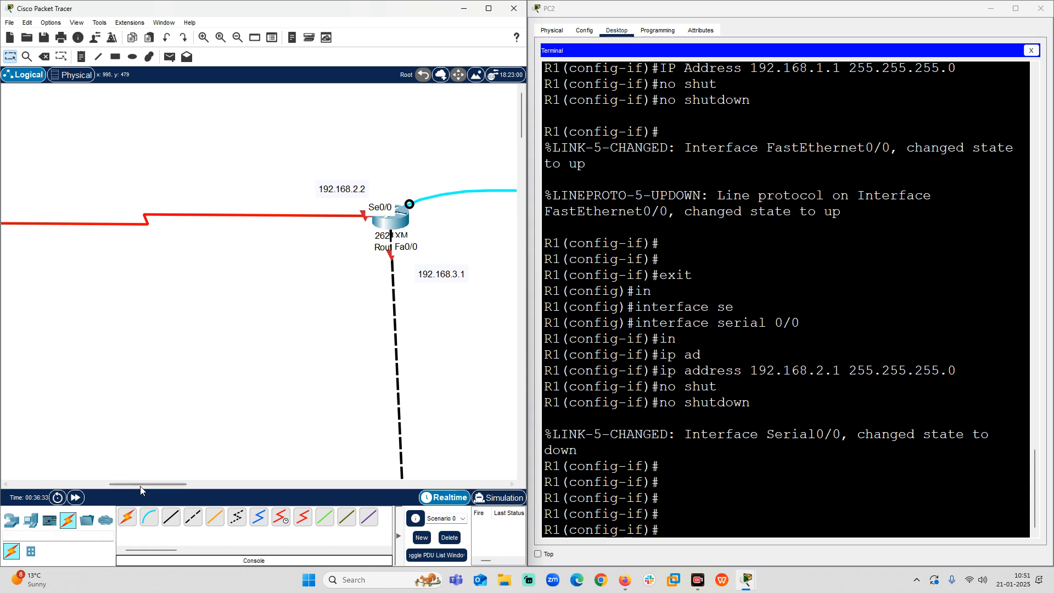
pyautogui.moveTo(141, 484); pyautogui.dragTo(157, 483)
pyautogui.click(485, 215)
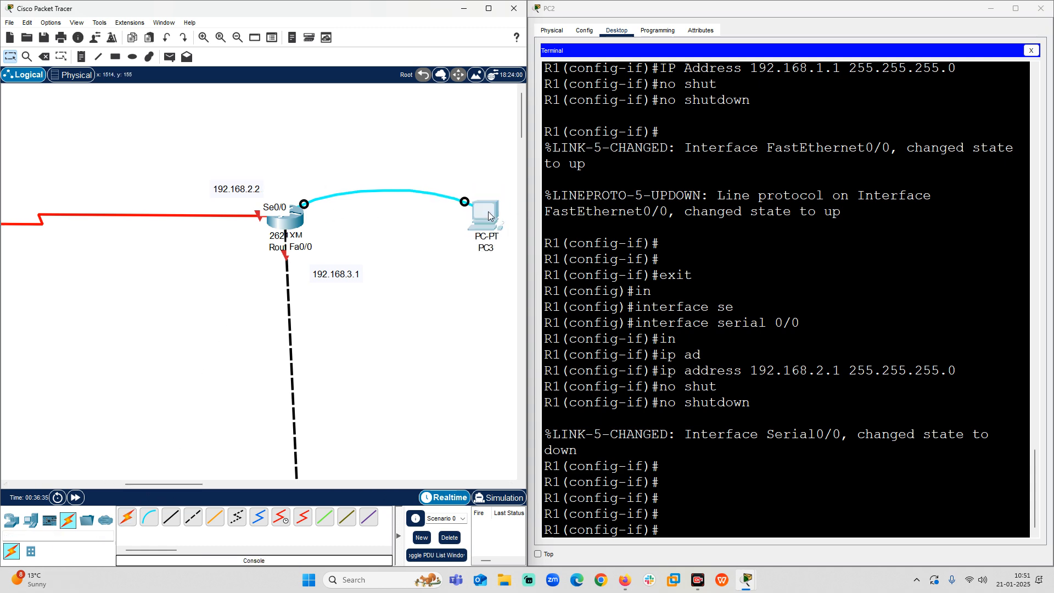
pyautogui.click(457, 147)
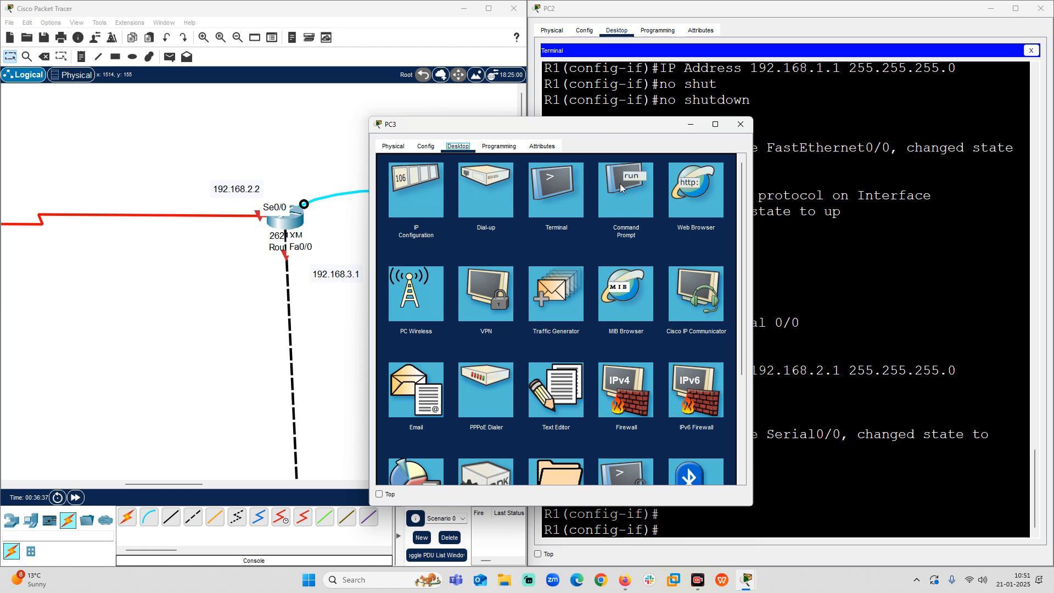
pyautogui.click(552, 186)
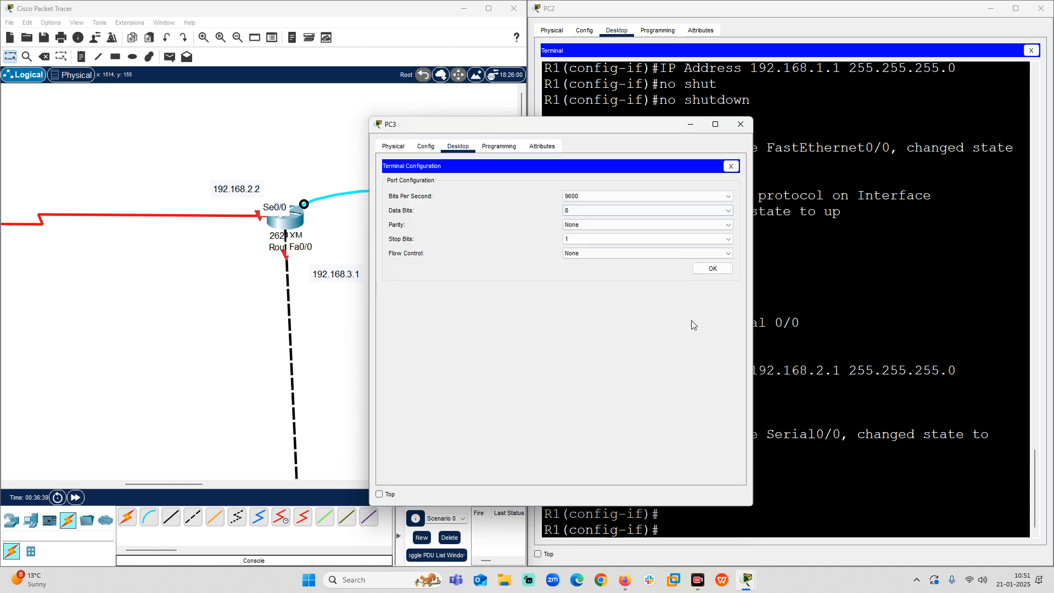
pyautogui.click(711, 270)
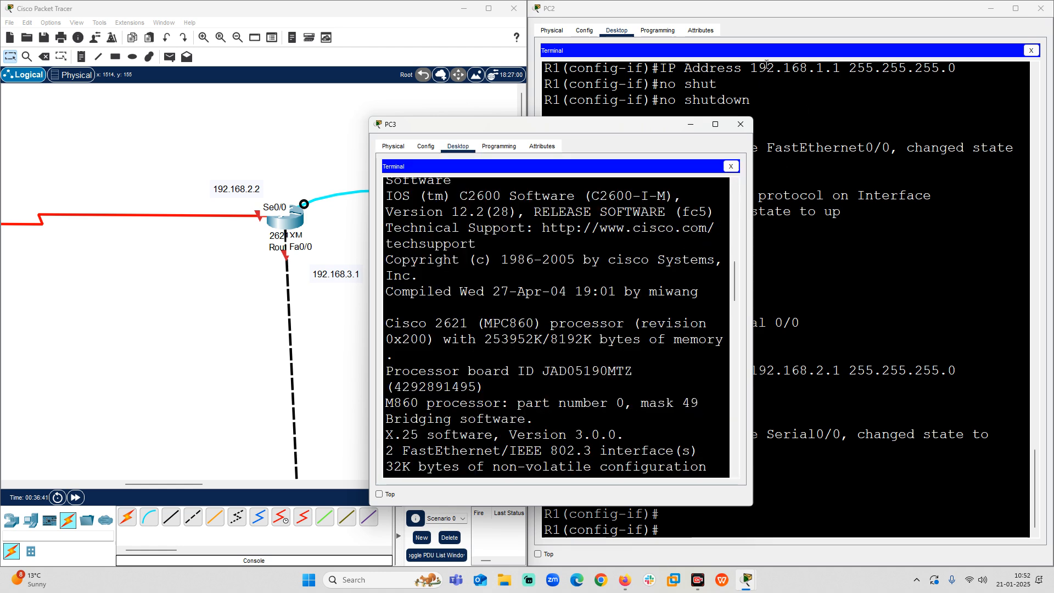
# Arrange the PC3 window to fill the right half of the screen beside the topology.
pyautogui.click(715, 124)
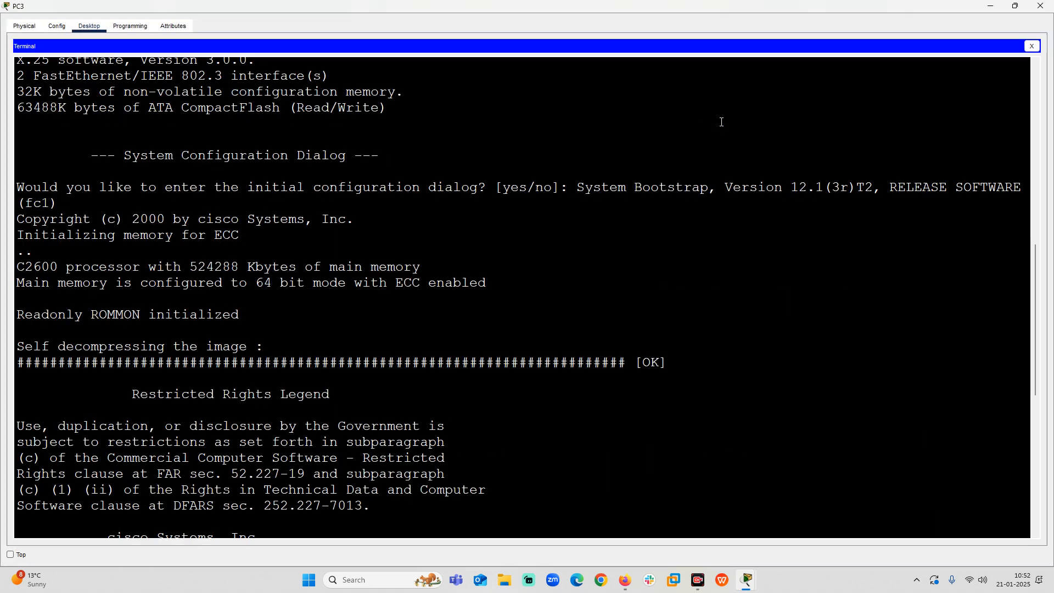
pyautogui.moveTo(1019, 7)
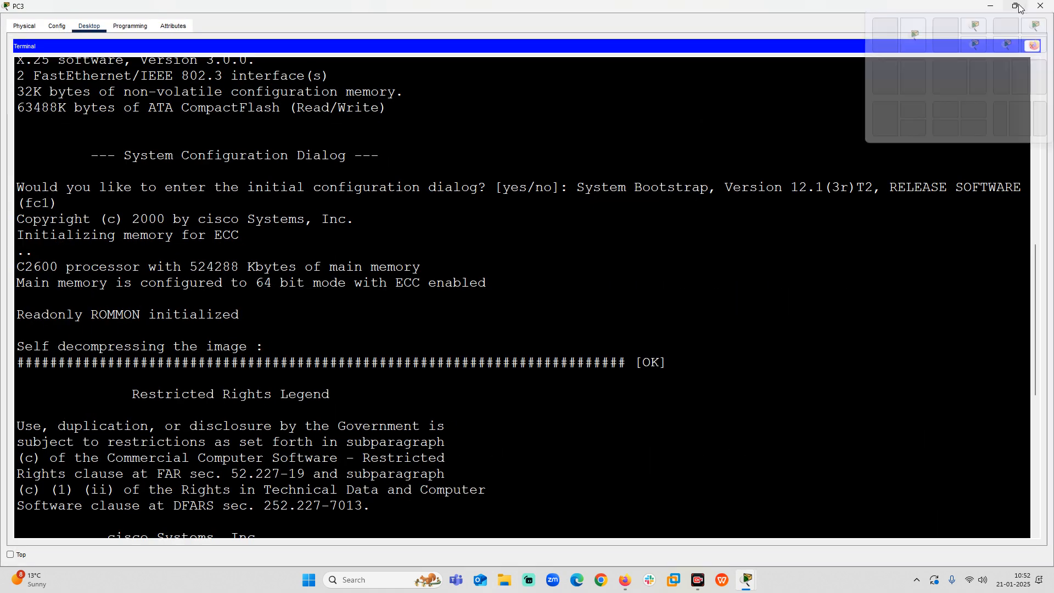
pyautogui.click(905, 88)
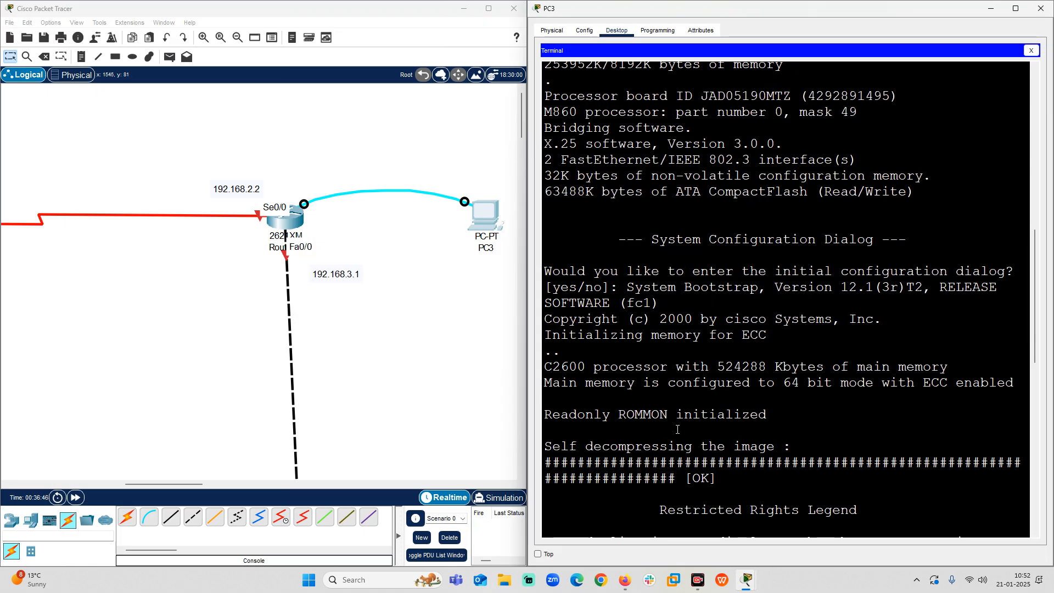
# Decline the second router's initial configuration dialog with no and bring up its command prompt.
pyautogui.click(644, 513)
pyautogui.press('Return')
pyautogui.press('Return')
pyautogui.press('Return')
pyautogui.press('Return')
pyautogui.press('Return')
pyautogui.press('Return')
pyautogui.press('Return')
pyautogui.press('Return')
pyautogui.press('Return')
pyautogui.press('Return')
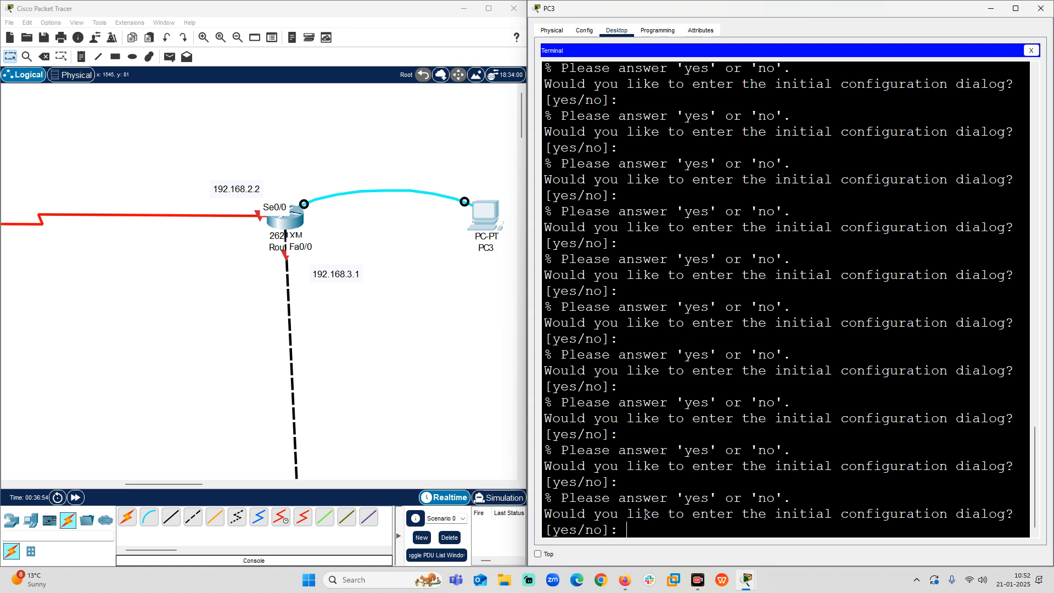
pyautogui.write('no')
pyautogui.press('Return')
pyautogui.press('Return')
pyautogui.press('Return')
pyautogui.press('Return')
pyautogui.press('Return')
pyautogui.press('Return')
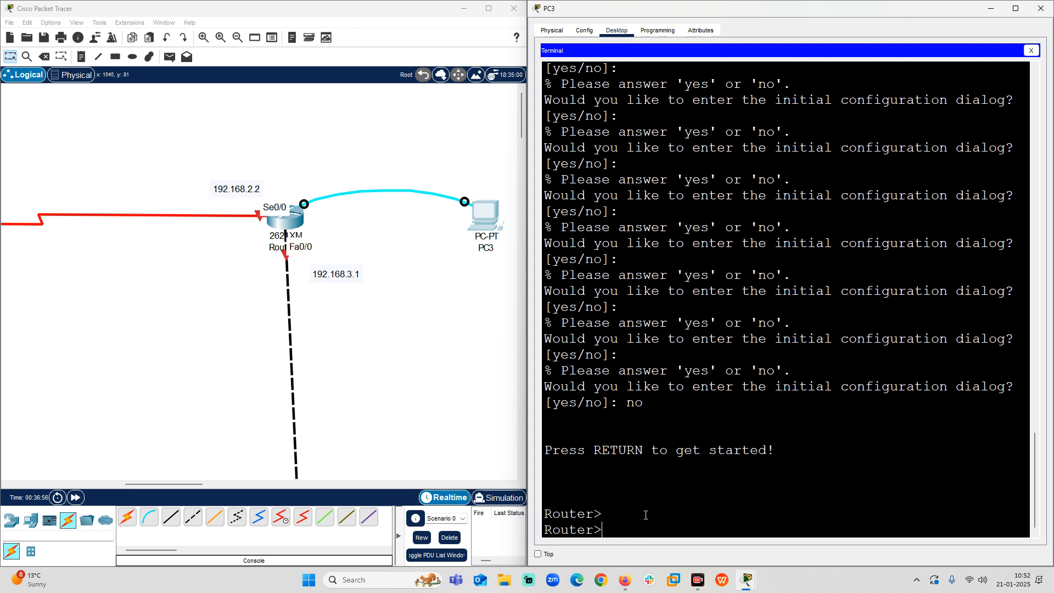
pyautogui.press('Return')
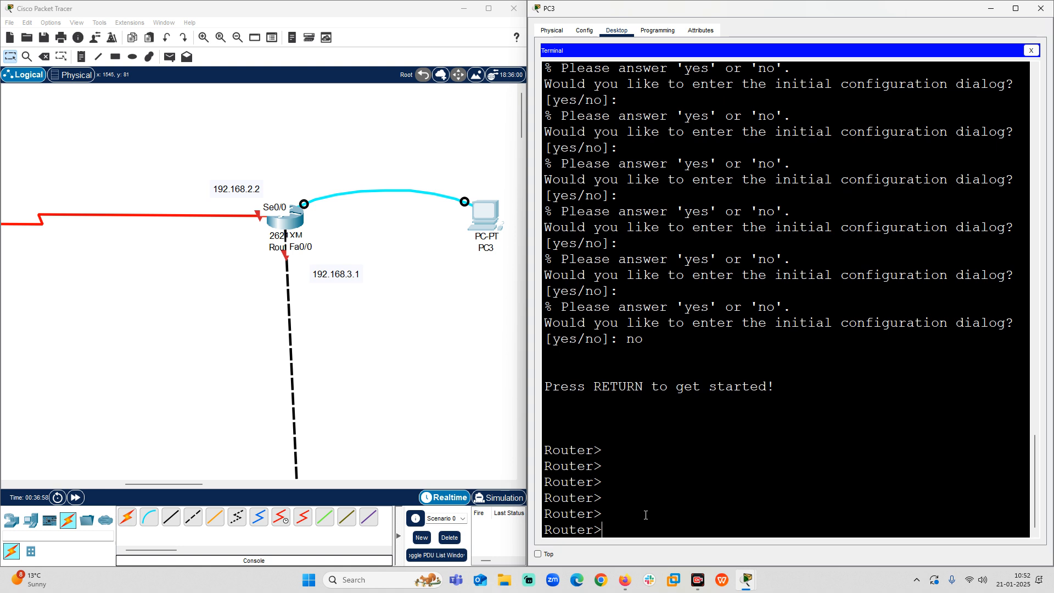
# Enter privileged mode on the second router with the enable command.
pyautogui.write('en')
pyautogui.press('Tab')
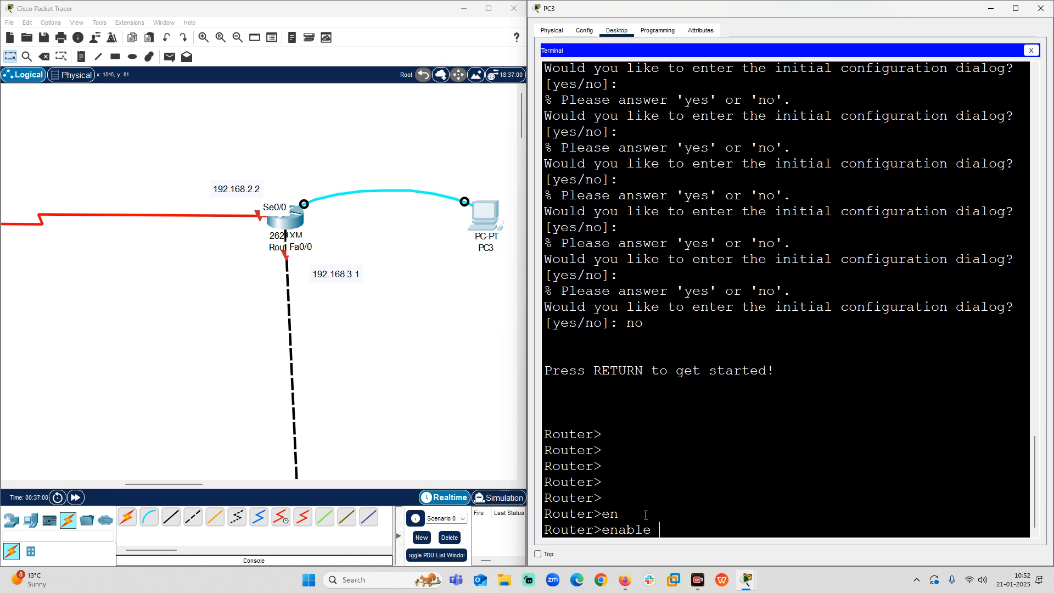
pyautogui.press('Return')
pyautogui.press('Return')
pyautogui.press('Return')
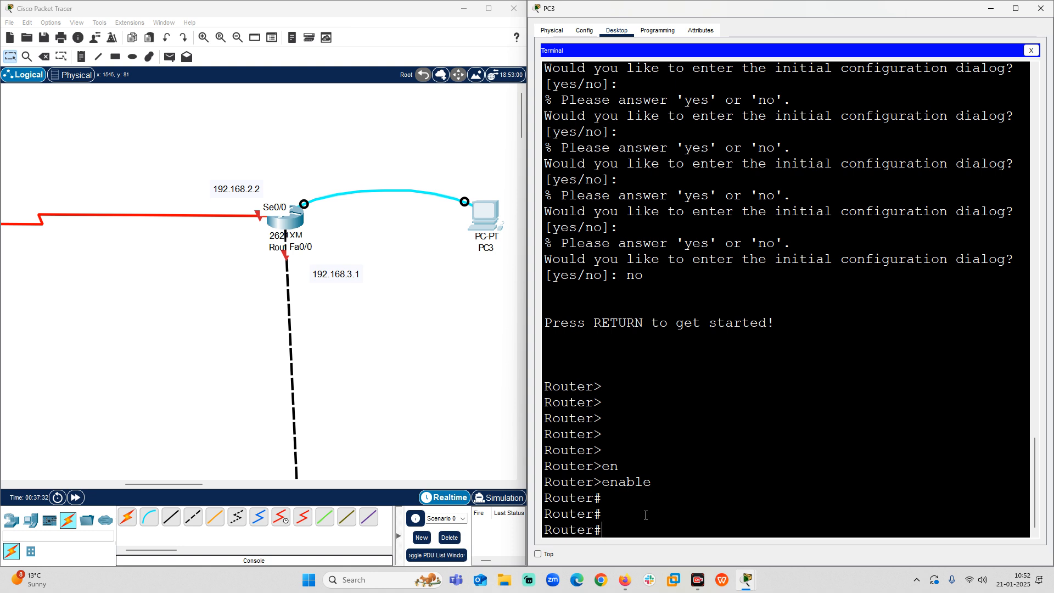
# Enter global configuration mode on the second router with configure terminal.
pyautogui.write('conf')
pyautogui.press('Tab')
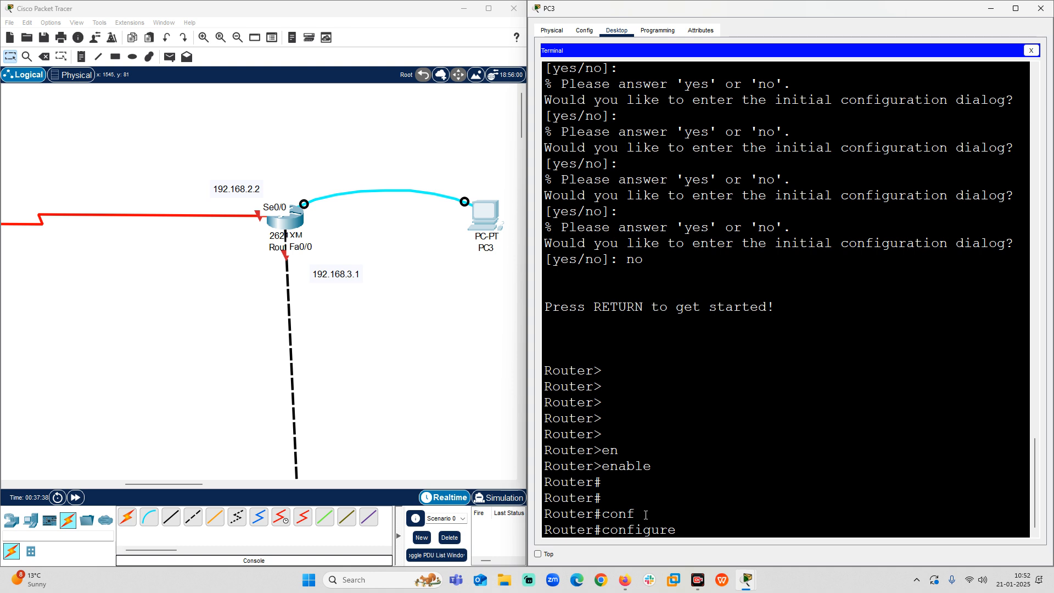
pyautogui.write('t')
pyautogui.press('Tab')
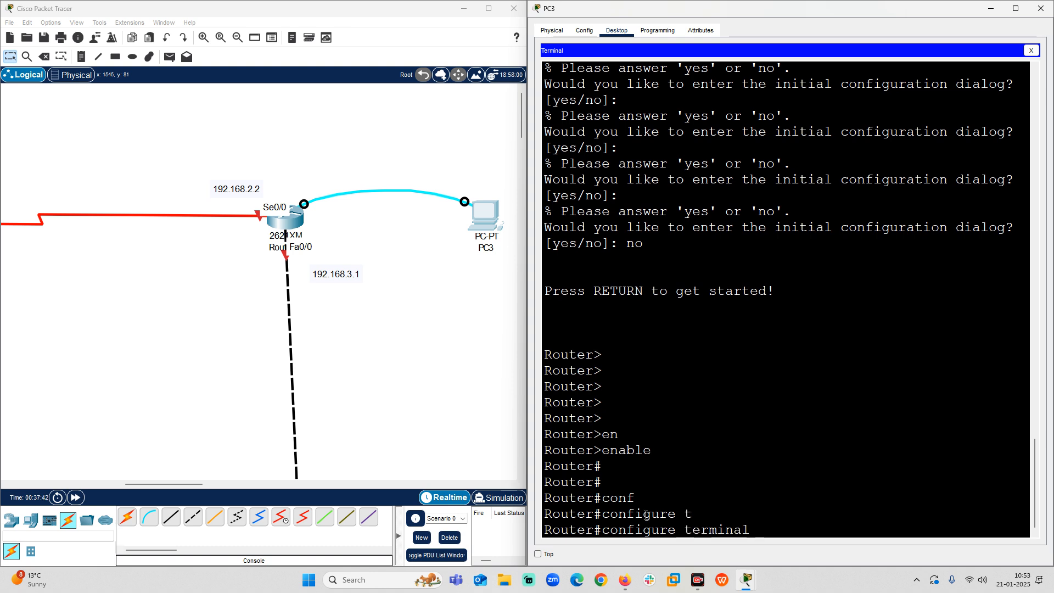
pyautogui.press('Return')
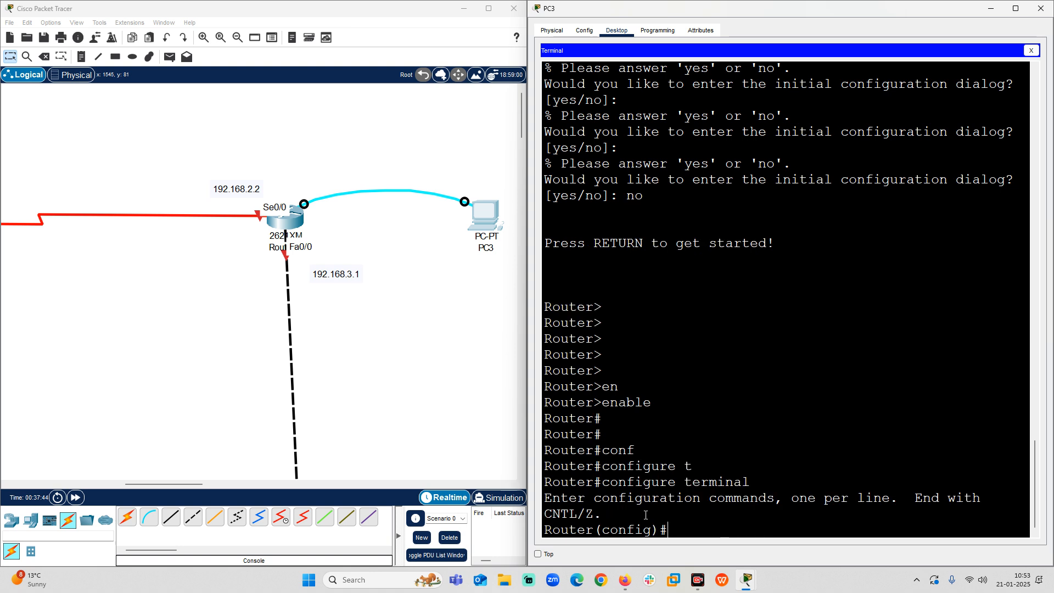
pyautogui.press('Return')
pyautogui.press('Return')
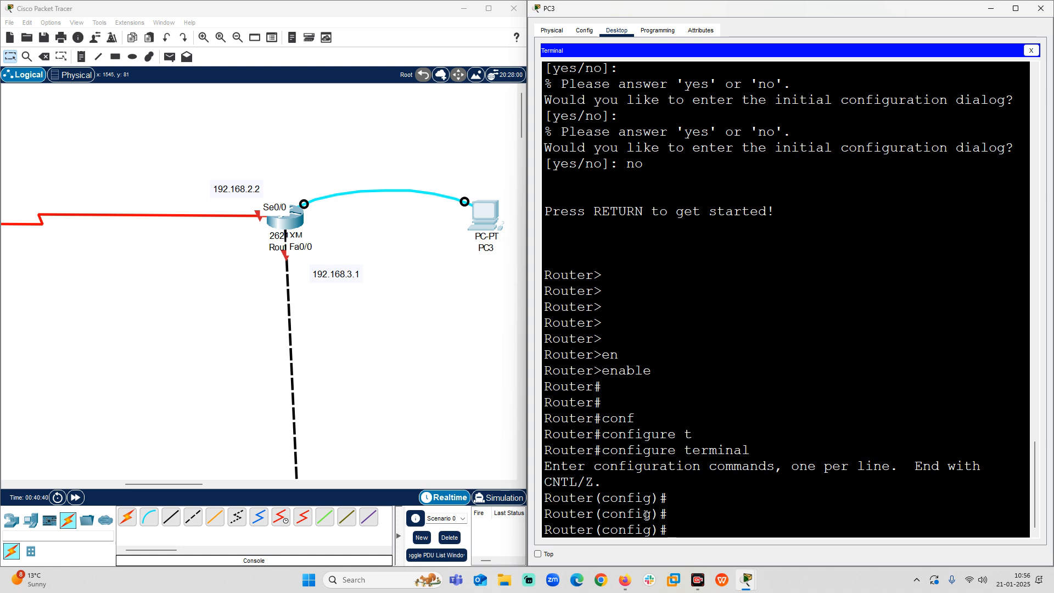
# Set the second router's hostname to R2.
pyautogui.write('ho')
pyautogui.press('Tab')
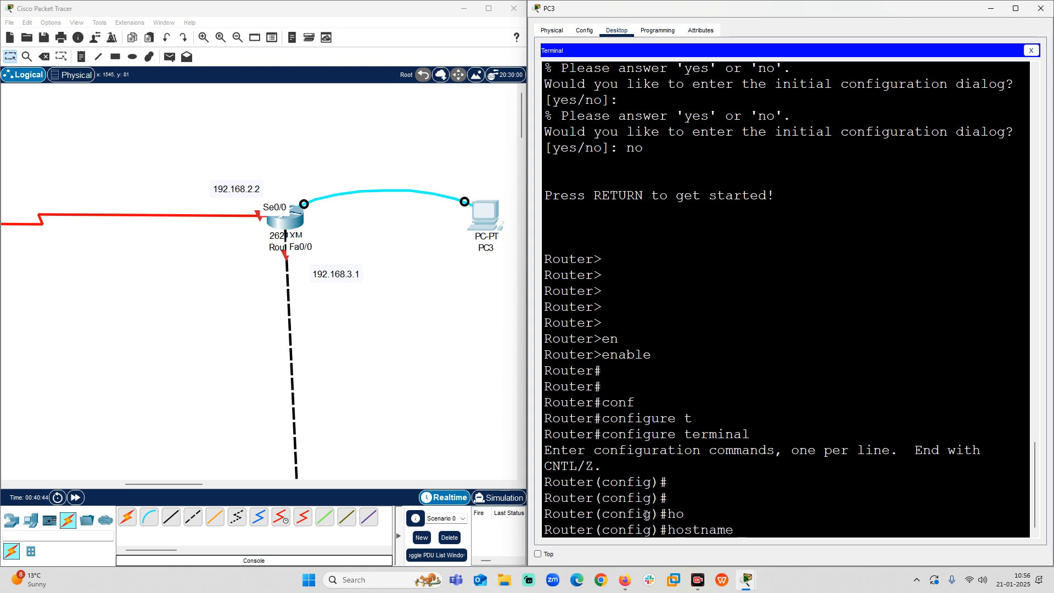
pyautogui.write('R2')
pyautogui.press('Return')
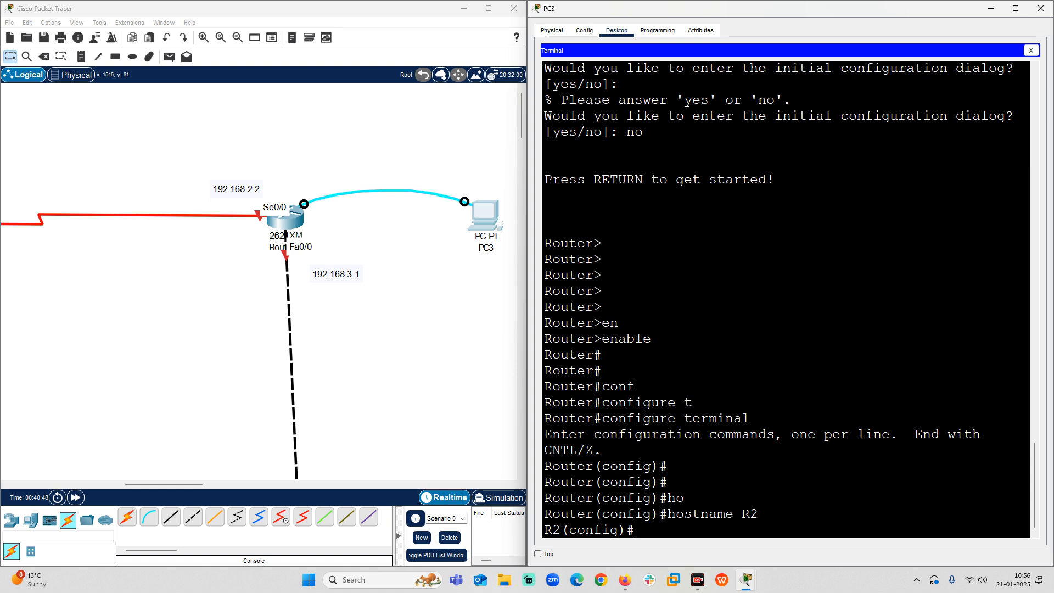
pyautogui.press('Return')
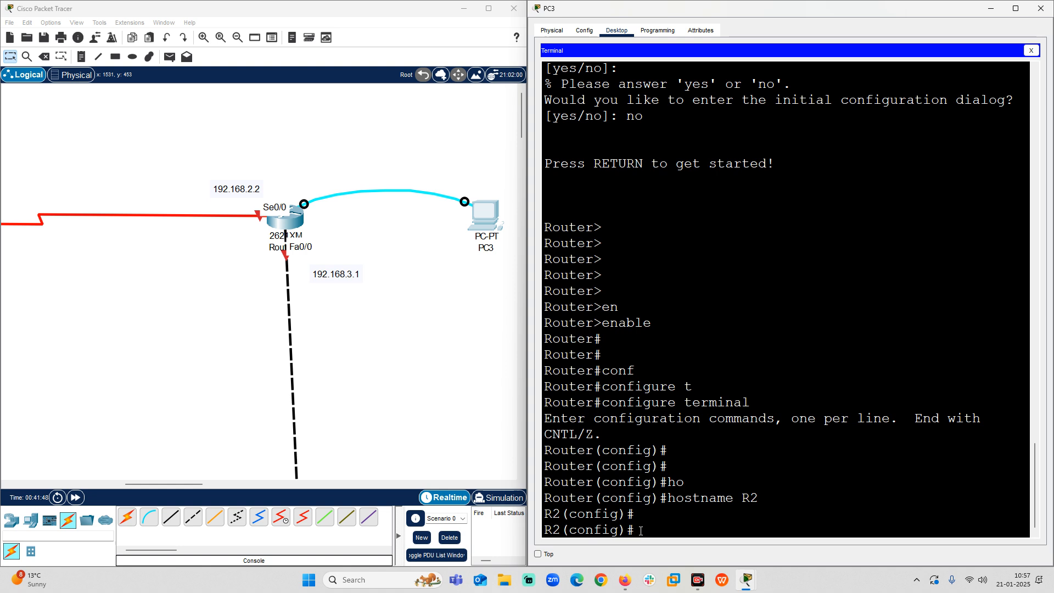
pyautogui.write('ip ad')
pyautogui.moveTo(605, 498); pyautogui.dragTo(660, 498)
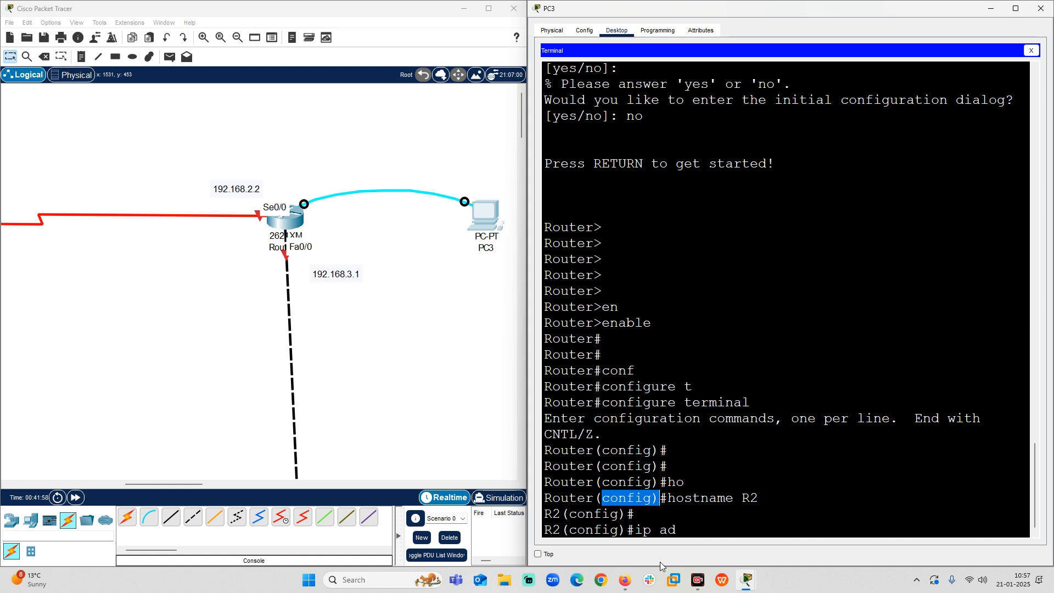
pyautogui.click(684, 529)
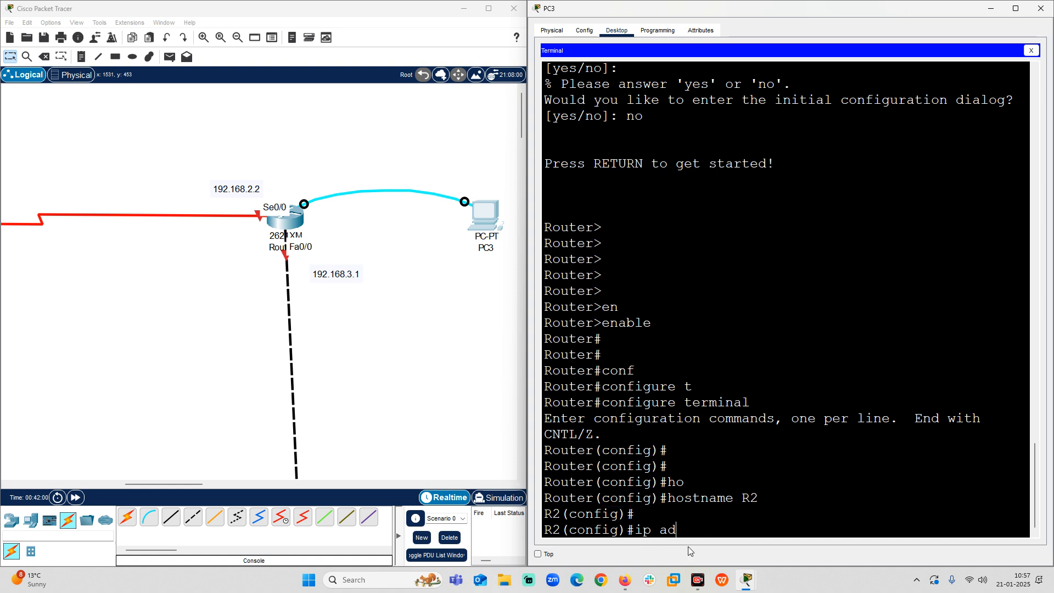
pyautogui.press('Tab')
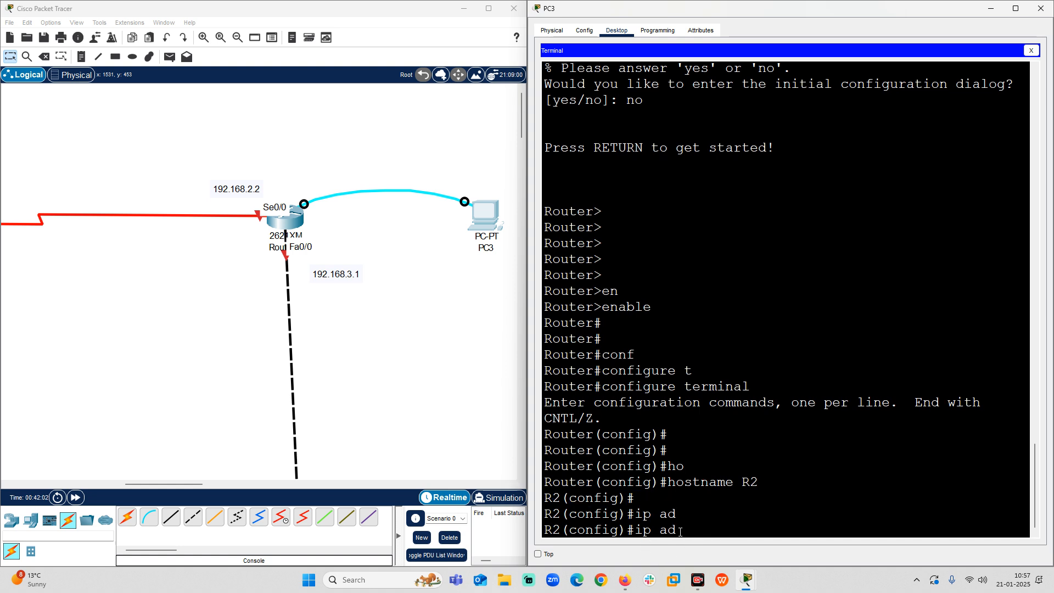
pyautogui.write('d')
pyautogui.press('Tab')
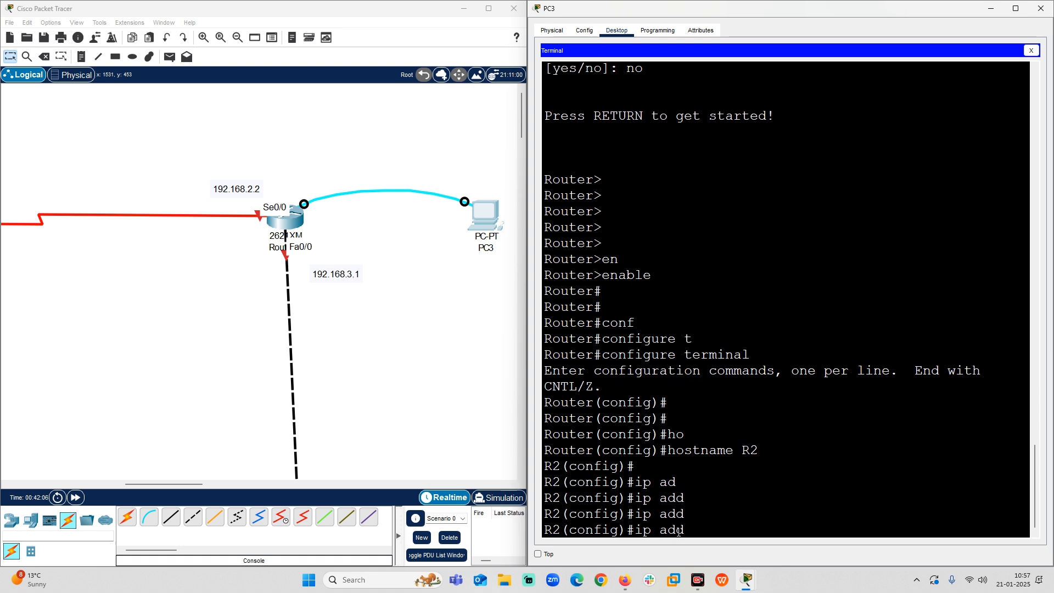
pyautogui.press('BackSpace')
pyautogui.press('BackSpace')
pyautogui.press('BackSpace')
pyautogui.press('BackSpace')
pyautogui.press('BackSpace')
pyautogui.press('BackSpace')
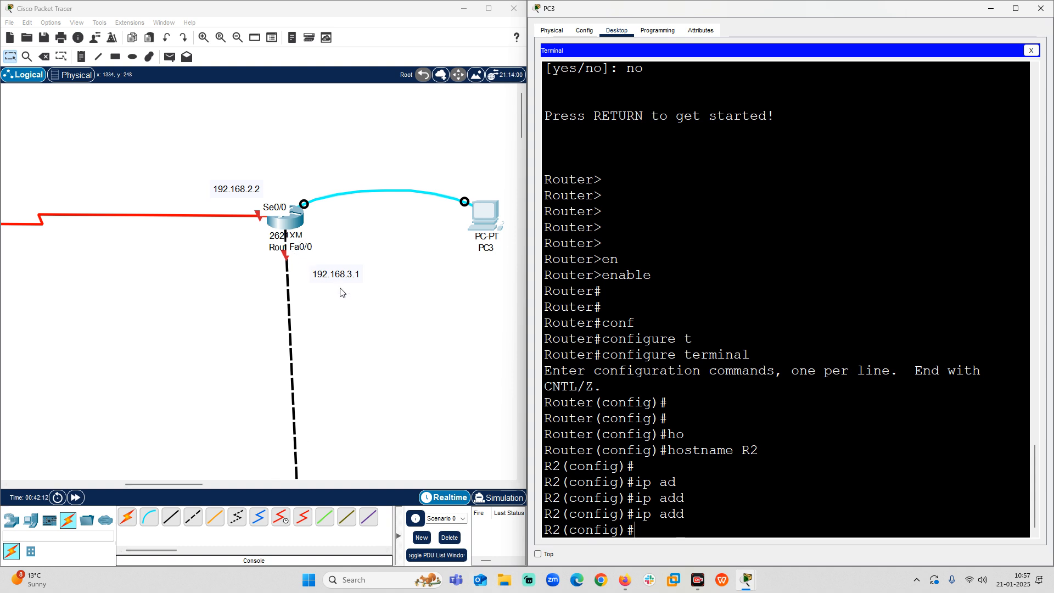
# Move the 192.168.3.1 label to just below the second router's Fa0/0 port label.
pyautogui.moveTo(341, 289); pyautogui.dragTo(318, 270)
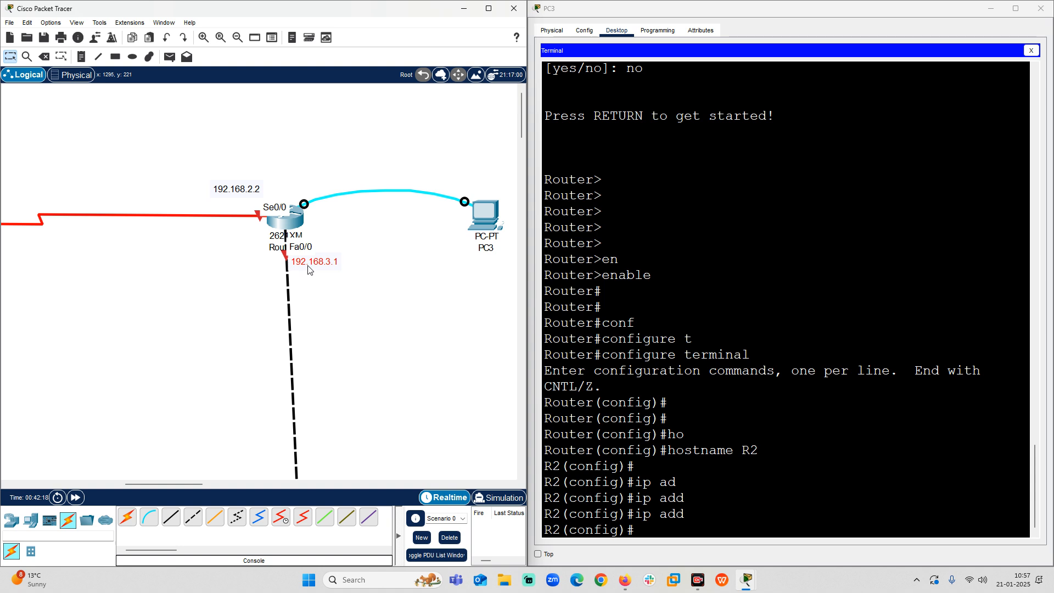
# Enter interface configuration mode for fastEthernet 0/0 on R2.
pyautogui.click(638, 531)
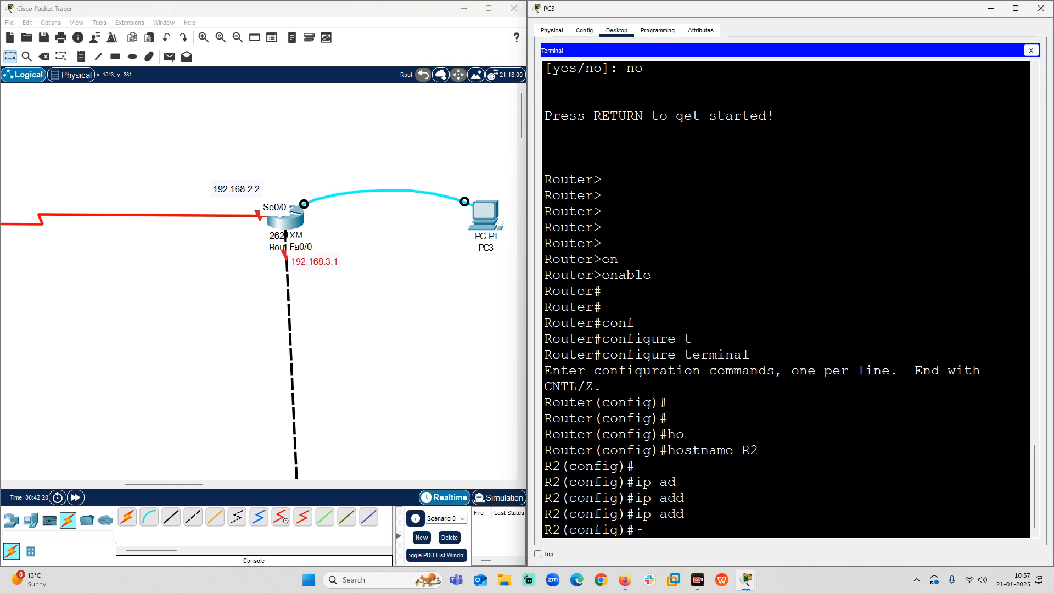
pyautogui.write('in')
pyautogui.press('Tab')
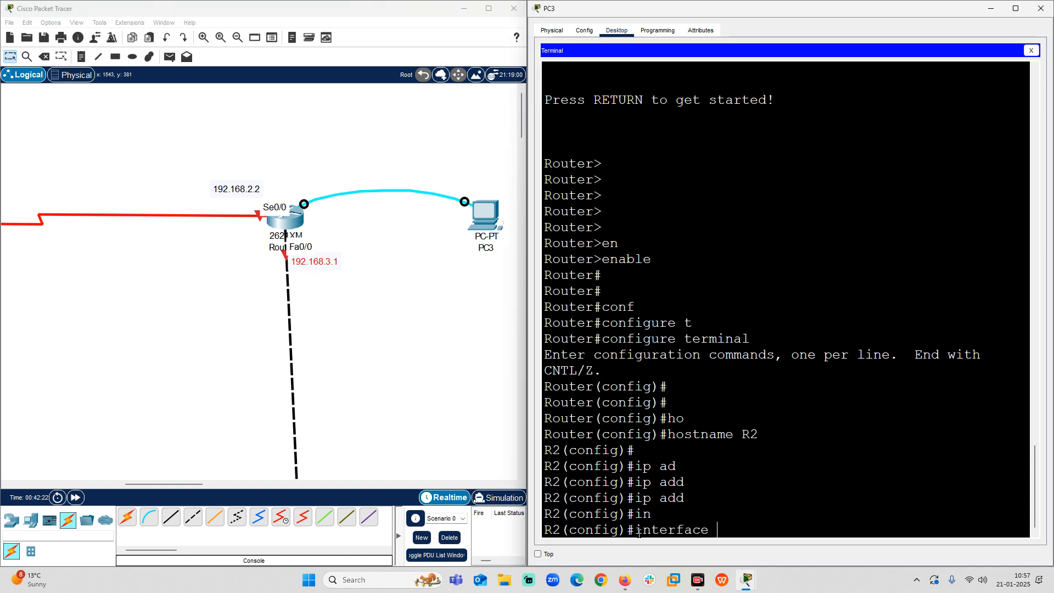
pyautogui.write('f')
pyautogui.press('Tab')
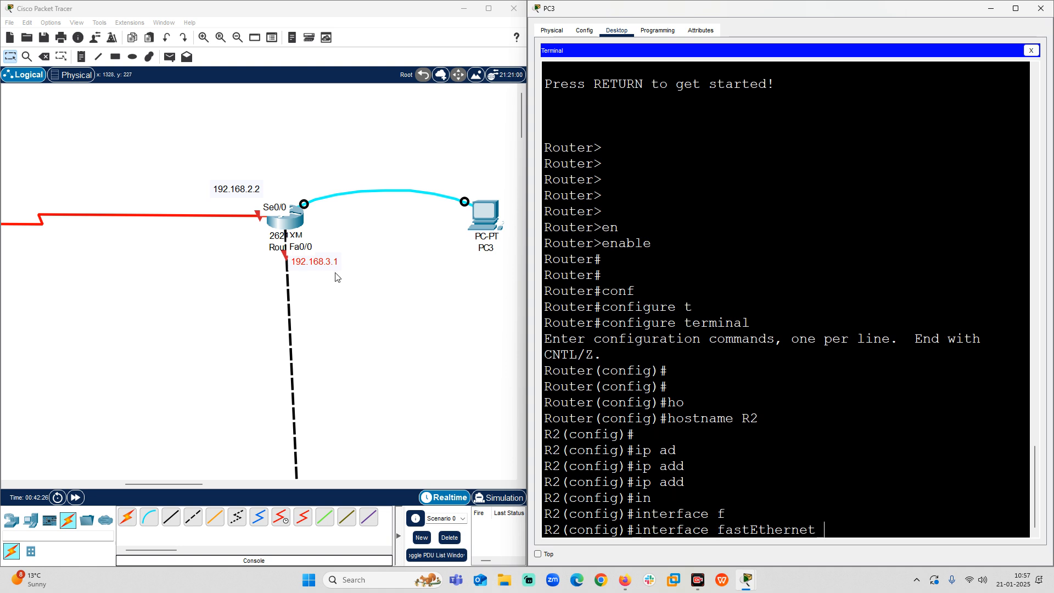
pyautogui.write('0/0')
pyautogui.press('Return')
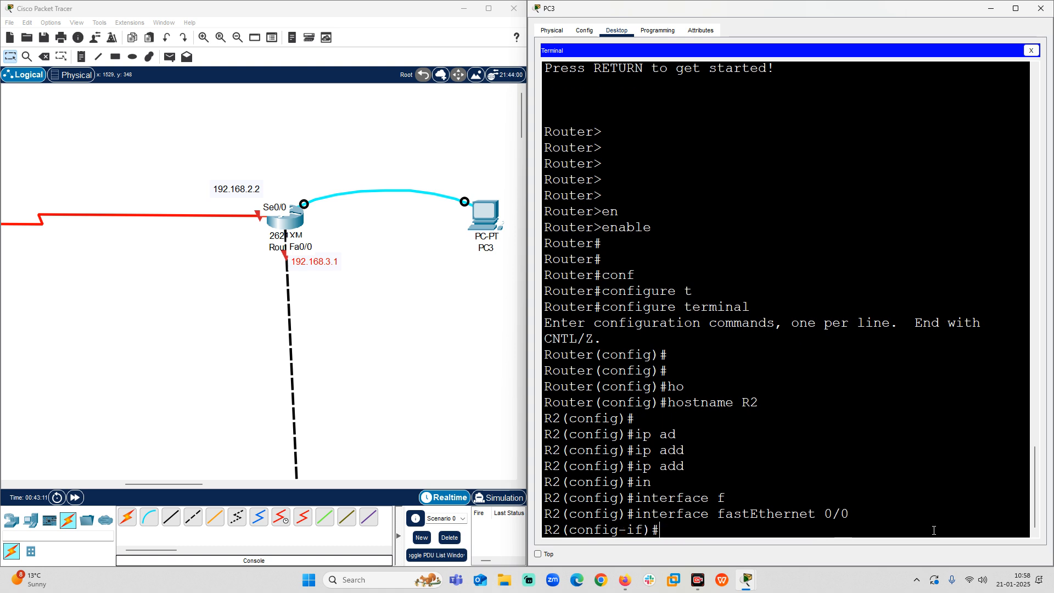
# Assign IP address 192.168.3.1 with subnet mask 255.255.255.0 to R2's fastEthernet 0/0 interface.
pyautogui.moveTo(635, 514); pyautogui.dragTo(849, 514)
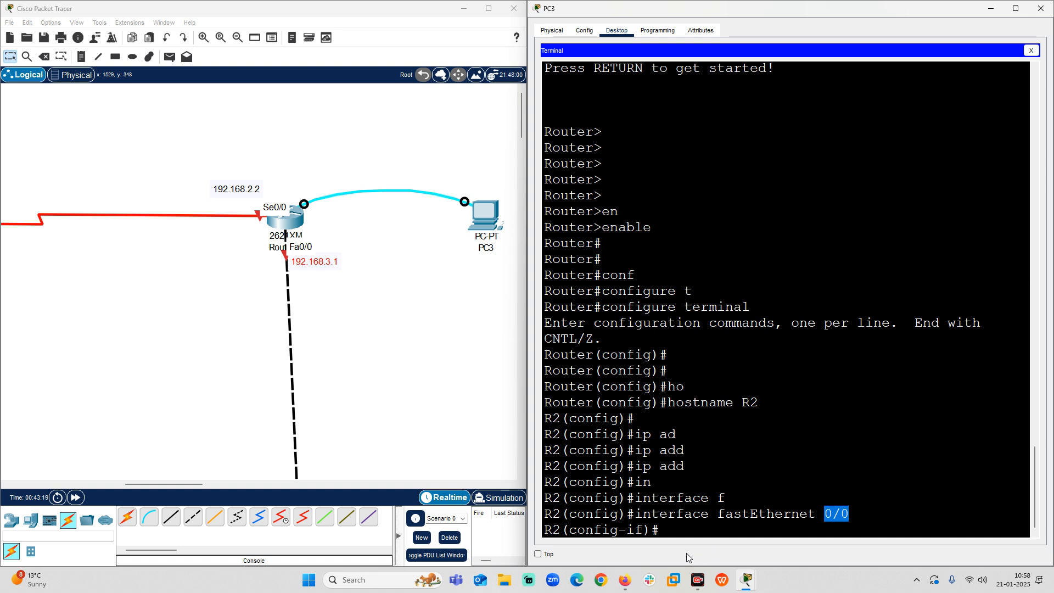
pyautogui.click(665, 525)
pyautogui.write('ip ad')
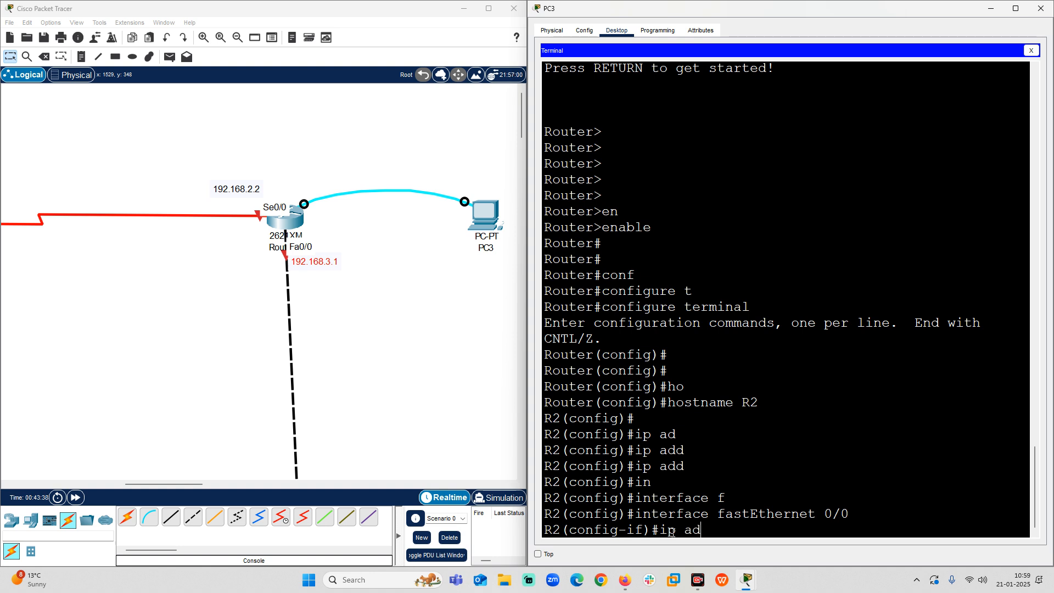
pyautogui.press('Tab')
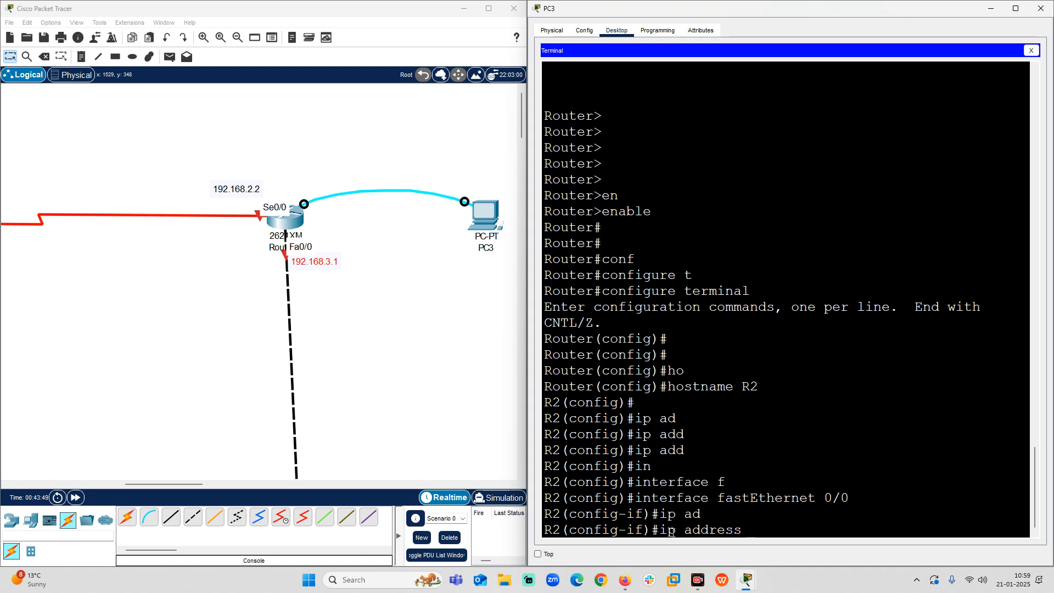
pyautogui.write('1')
pyautogui.write('92.168.')
pyautogui.write('3.')
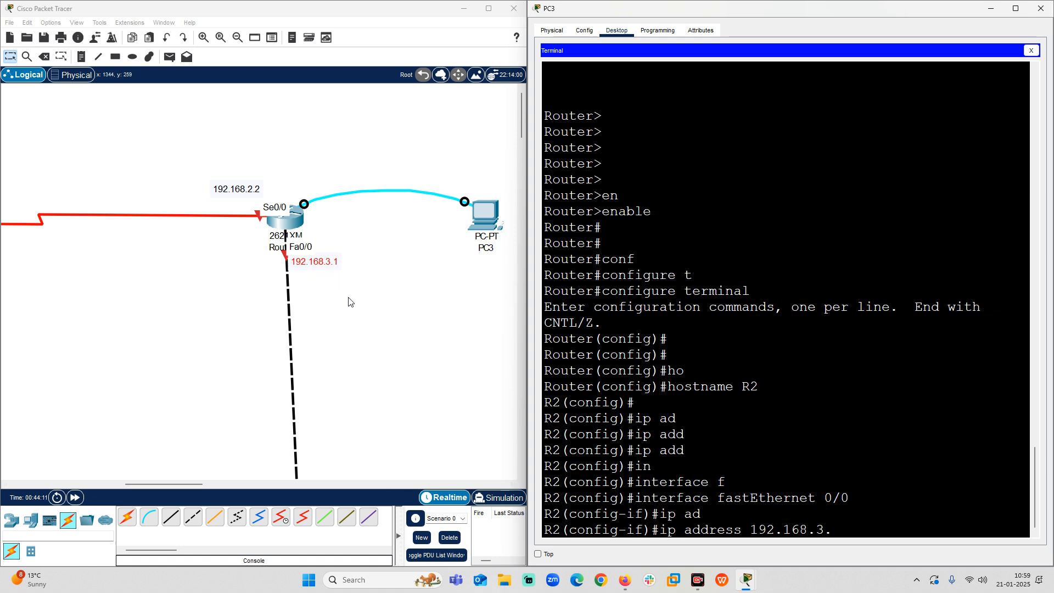
pyautogui.write('1 255.255')
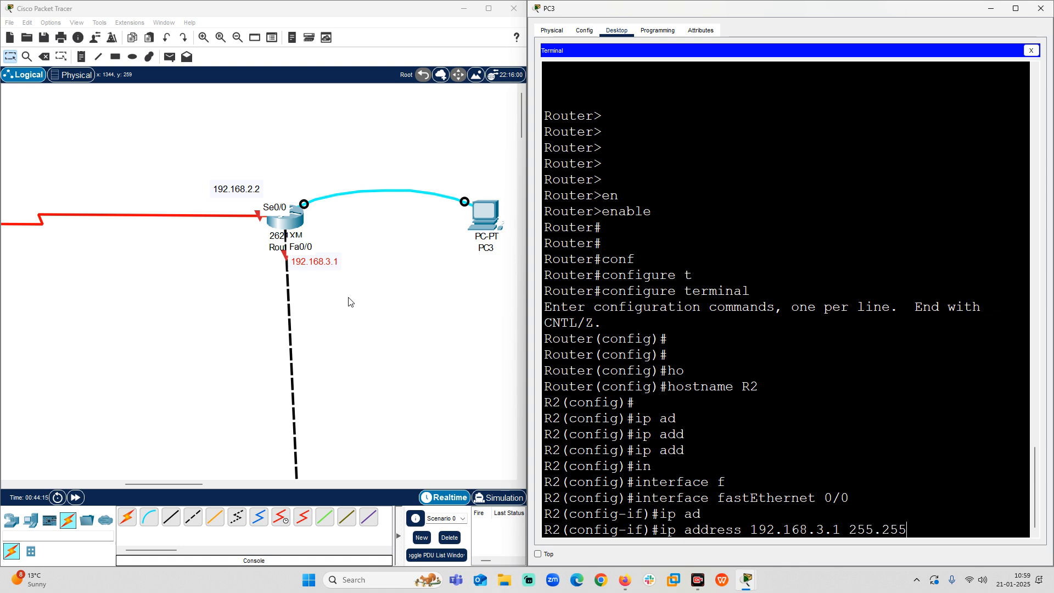
pyautogui.write('.255.0')
pyautogui.press('Return')
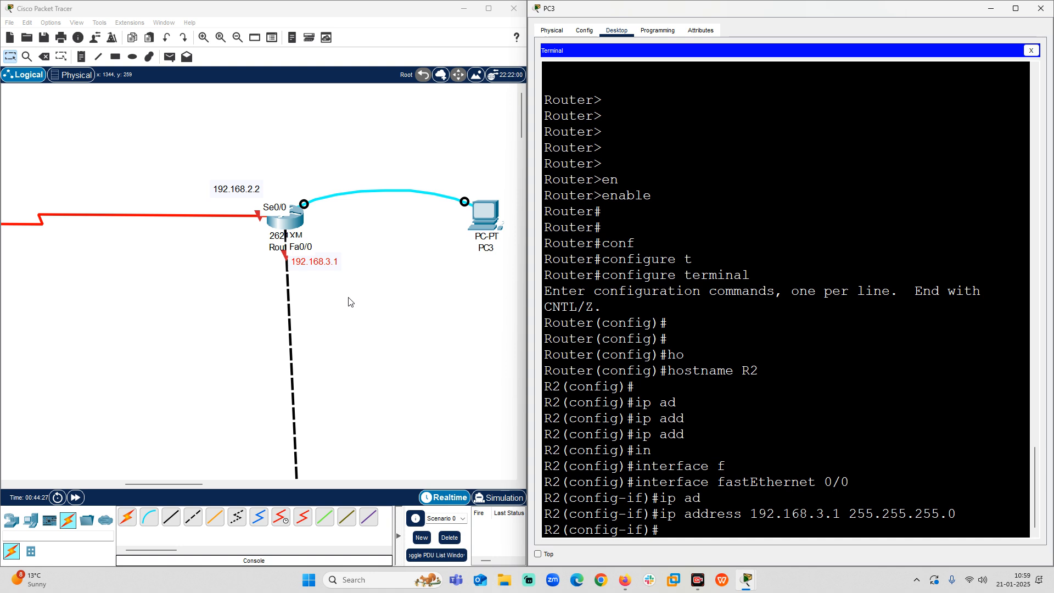
# Enable R2's fastEthernet 0/0 interface with the no shutdown command.
pyautogui.write('no')
pyautogui.click(296, 292)
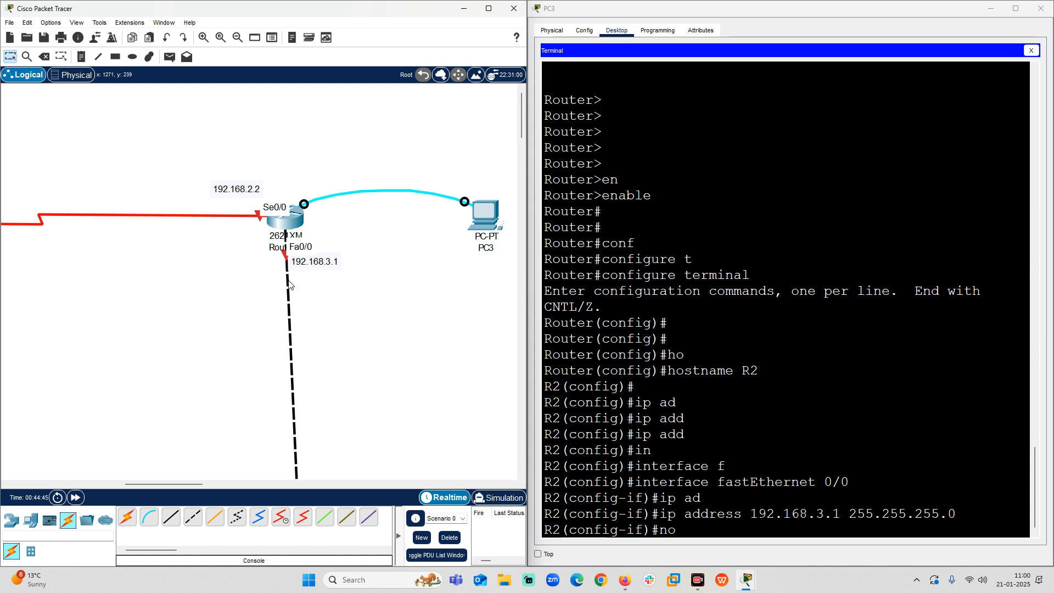
pyautogui.click(705, 525)
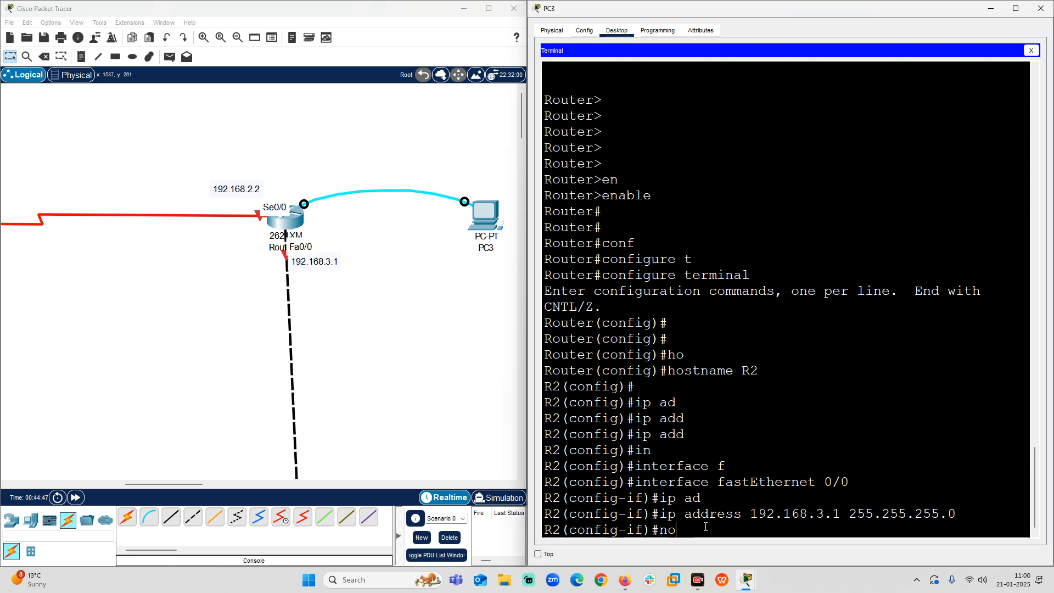
pyautogui.write('sh')
pyautogui.press('Tab')
pyautogui.press('Return')
pyautogui.press('Return')
pyautogui.press('Return')
pyautogui.press('Return')
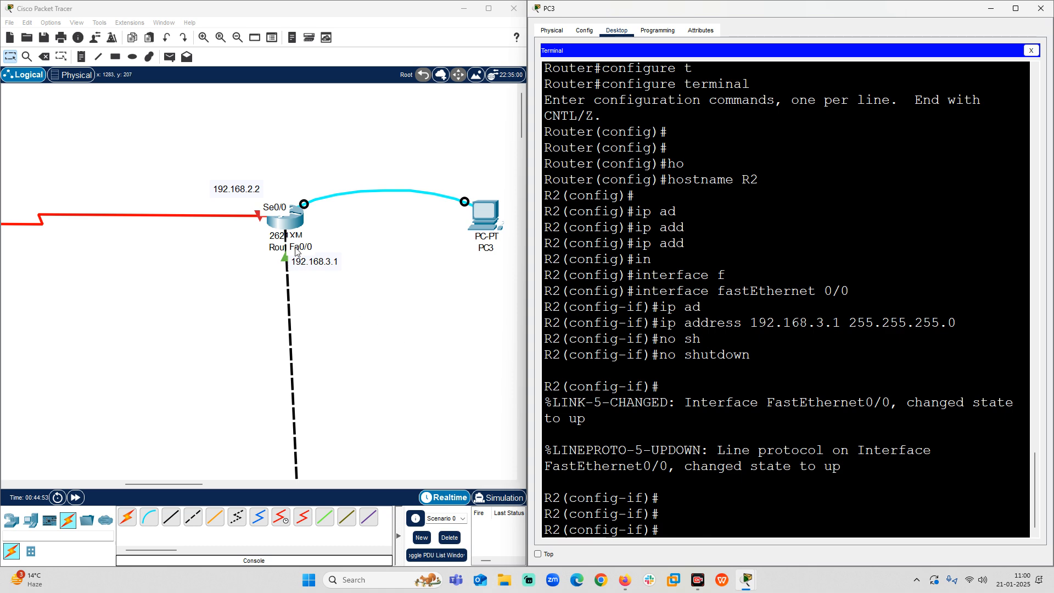
# Open Router1's own command line interface and fit its window to the half of the screen beside the topology.
pyautogui.click(285, 215)
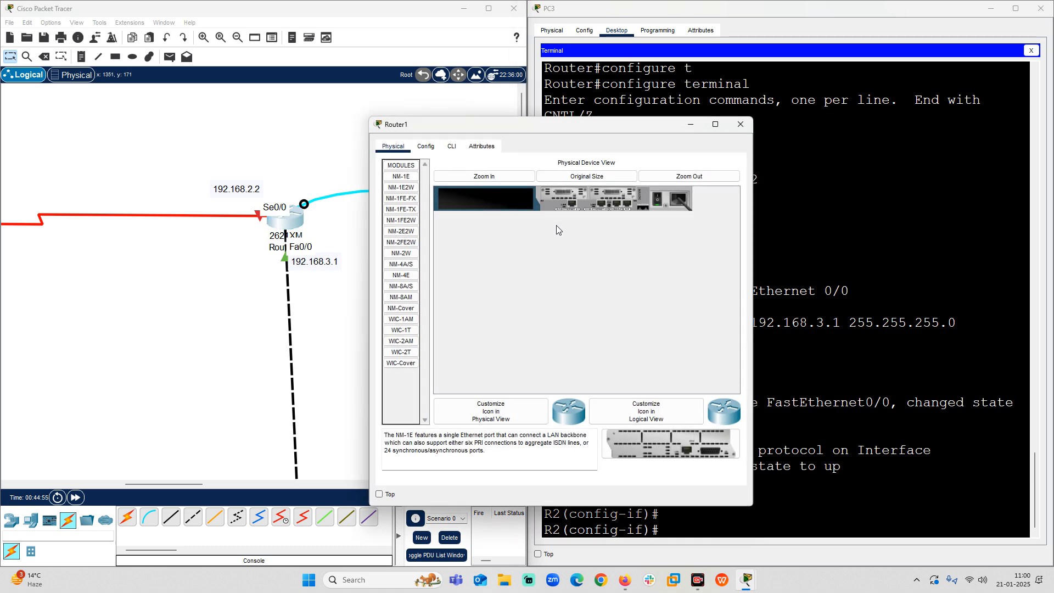
pyautogui.click(451, 147)
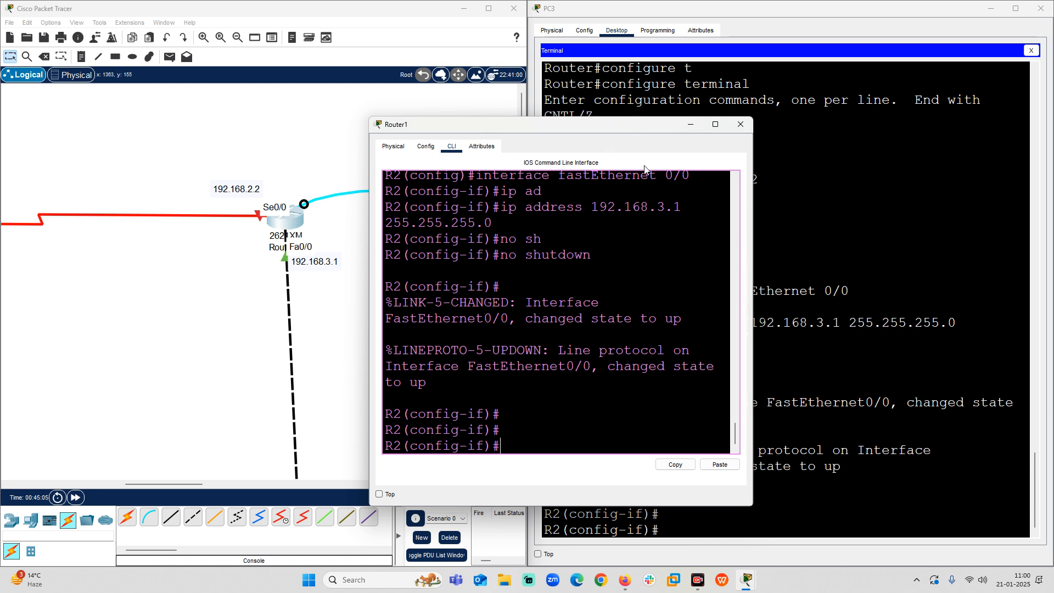
pyautogui.moveTo(719, 131)
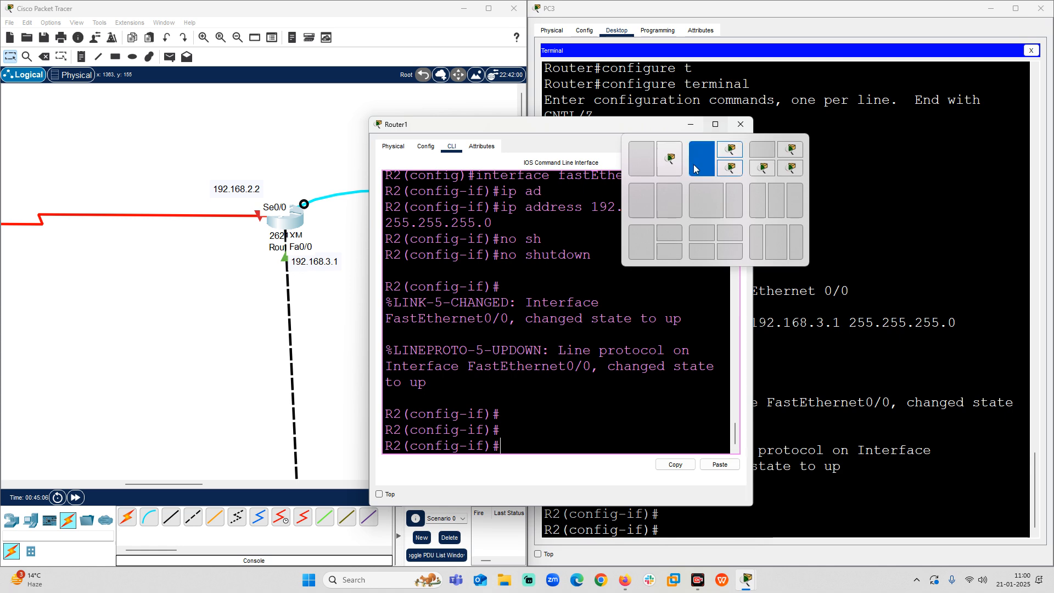
pyautogui.click(671, 206)
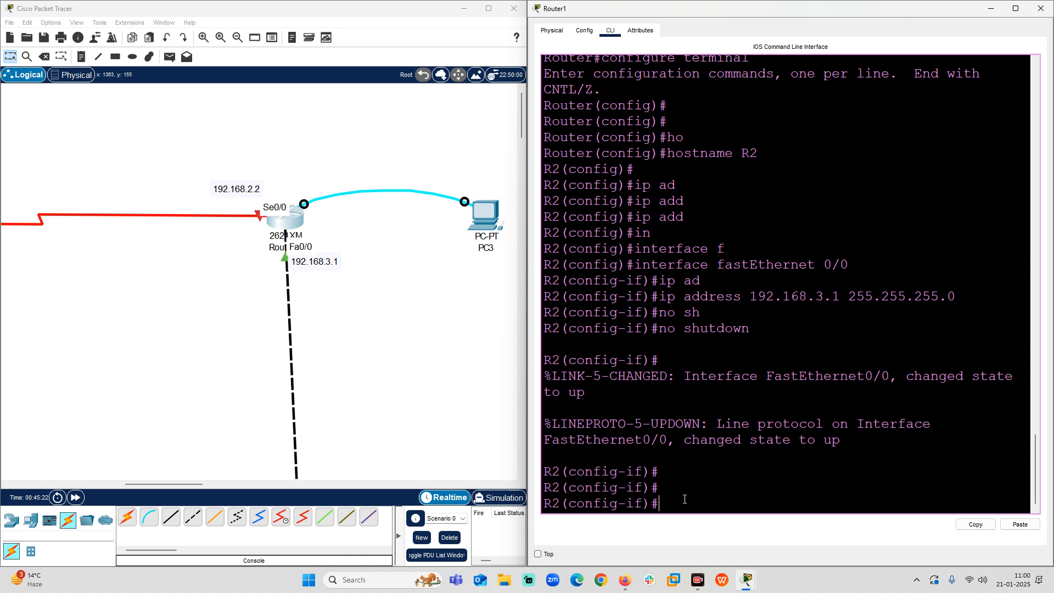
# Exit R2's fastEthernet 0/0 interface mode to global configuration and review the earlier interface command.
pyautogui.write('exit')
pyautogui.press('Return')
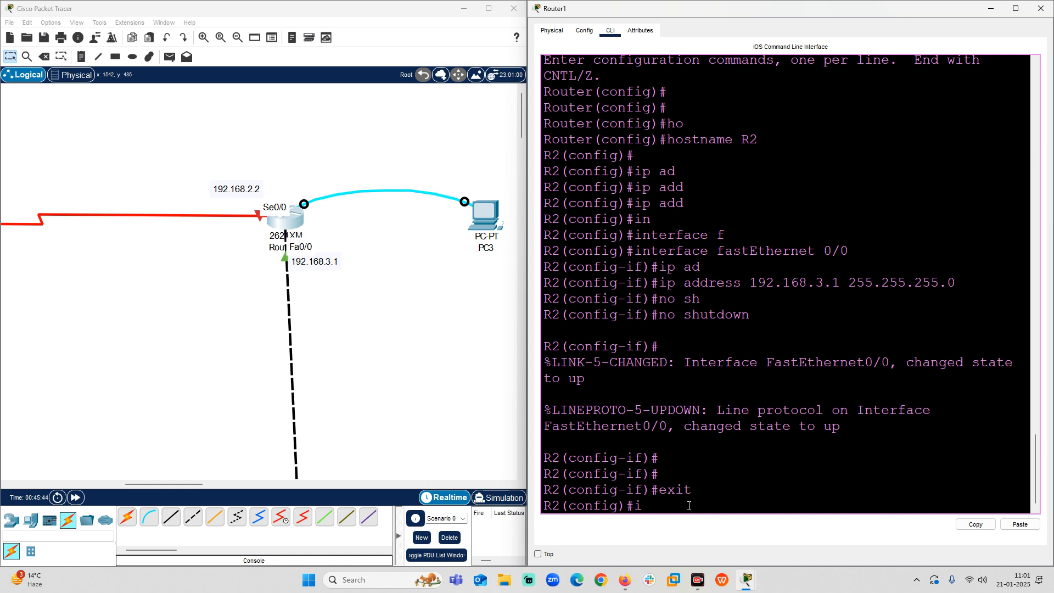
pyautogui.moveTo(634, 251); pyautogui.dragTo(683, 250)
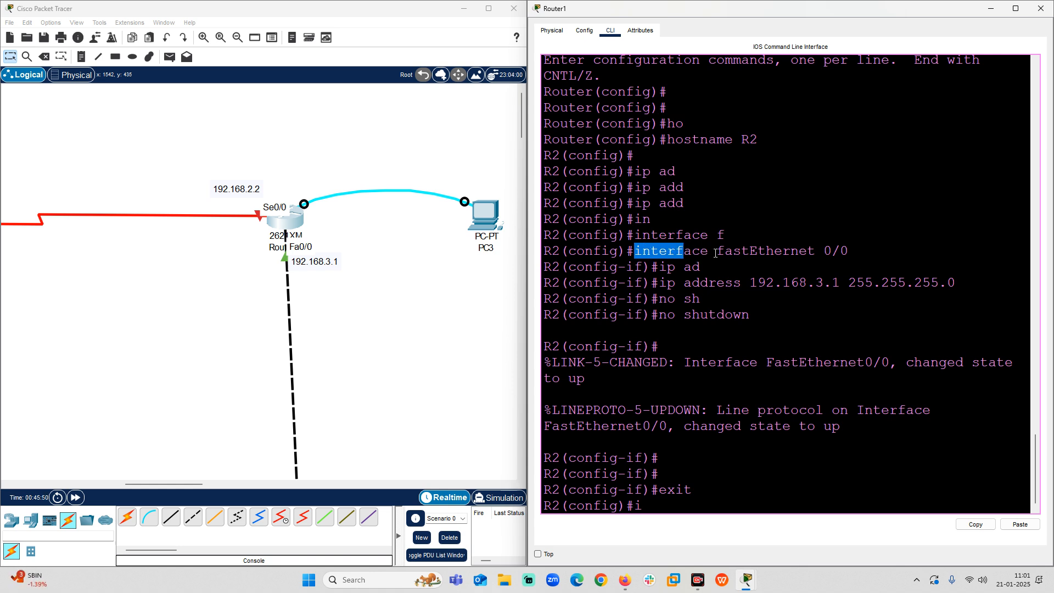
pyautogui.moveTo(724, 251); pyautogui.dragTo(807, 253)
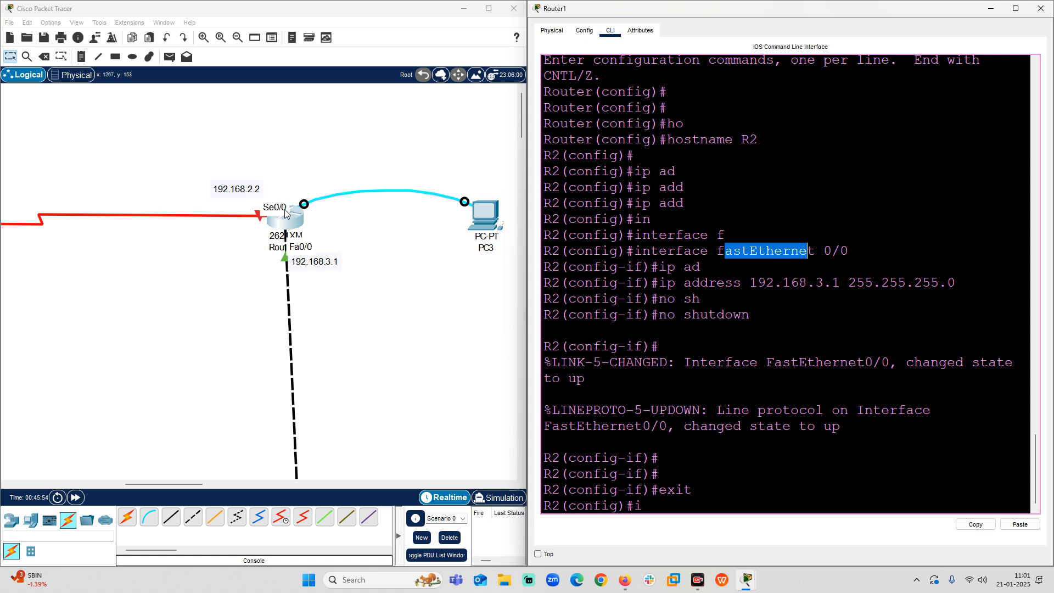
pyautogui.moveTo(823, 251)
pyautogui.mouseDown()
pyautogui.moveTo(850, 251)
pyautogui.moveTo(831, 251)
pyautogui.mouseUp()
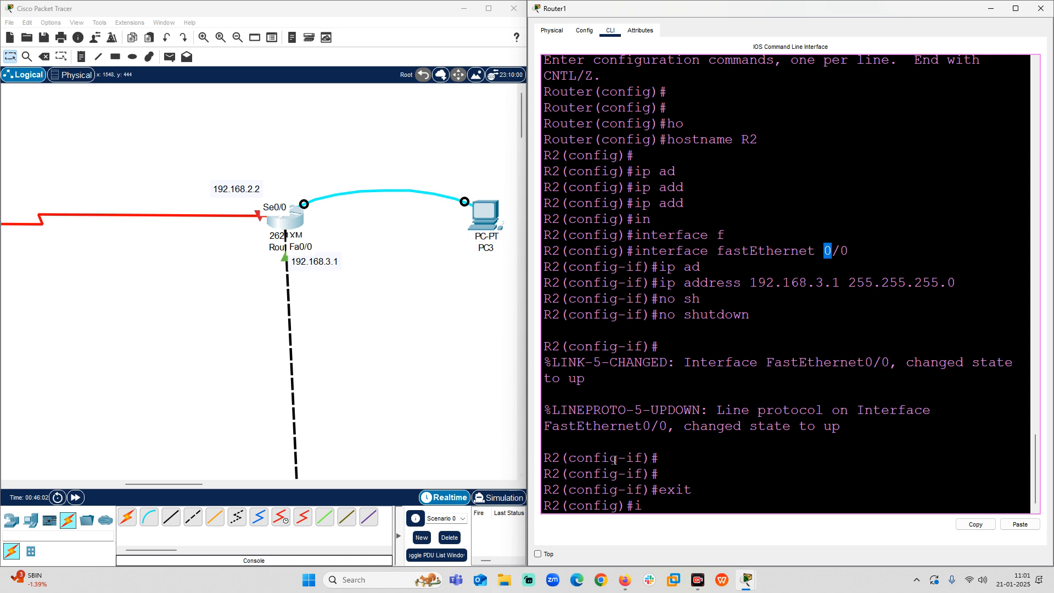
# Enter interface configuration mode for serial 0/0 on R2, matching the port label in the topology.
pyautogui.click(653, 505)
pyautogui.write('n')
pyautogui.press('Tab')
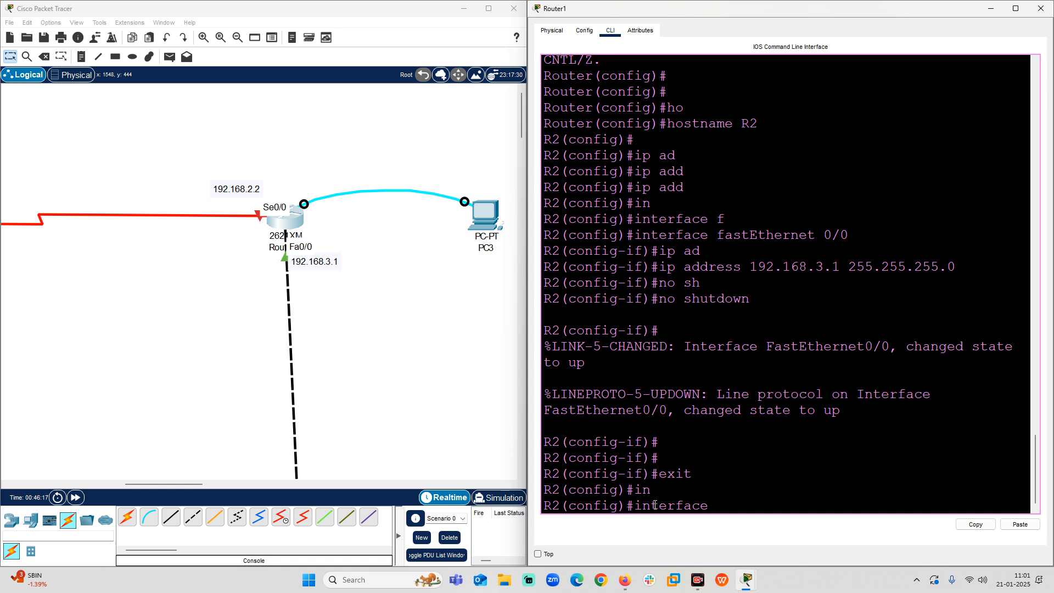
pyautogui.write('s')
pyautogui.press('Tab')
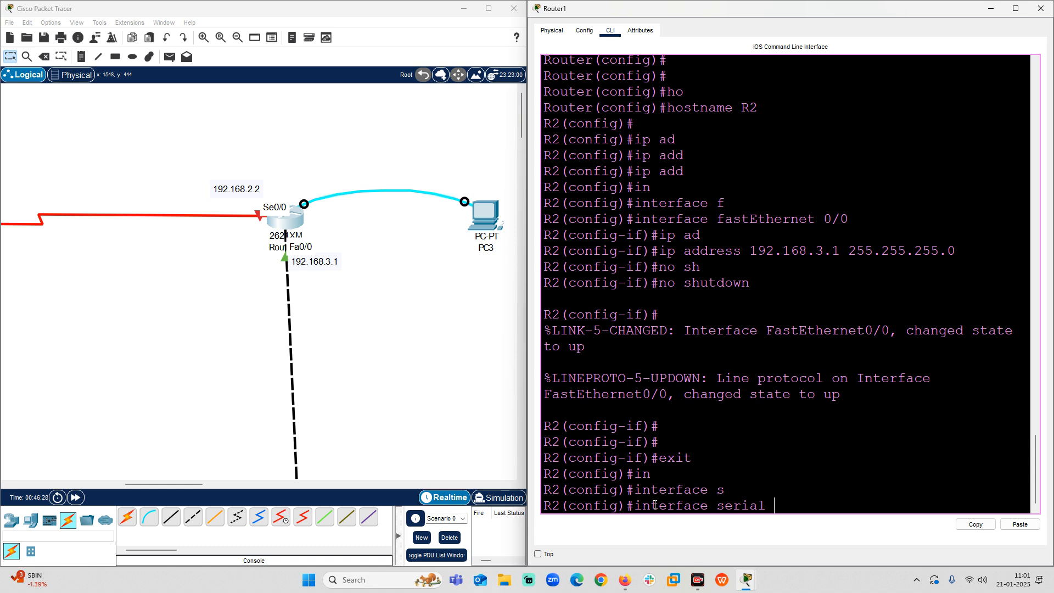
pyautogui.write('0/0')
pyautogui.click(202, 42)
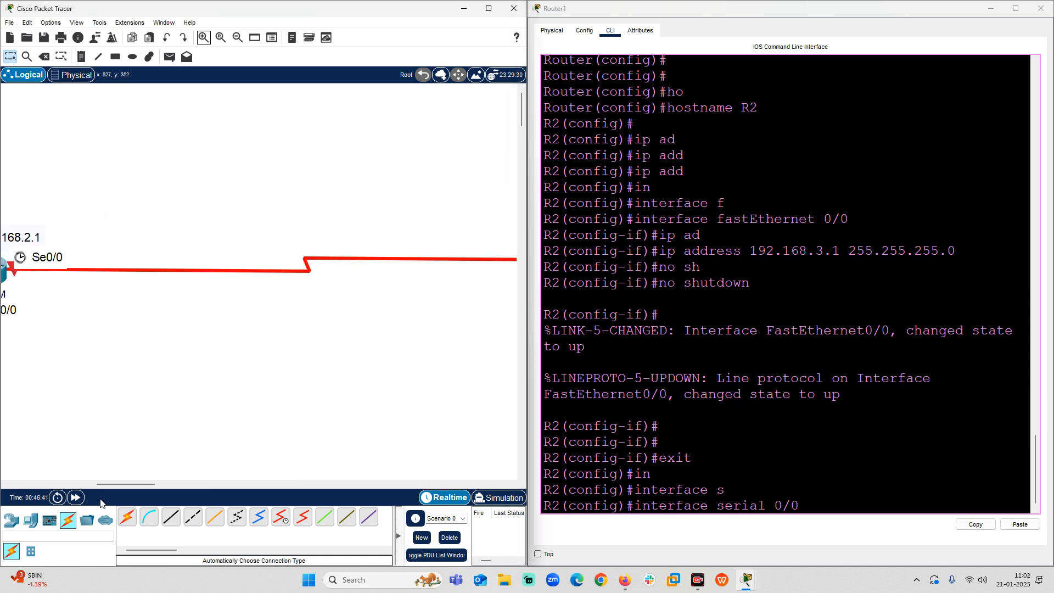
pyautogui.moveTo(108, 481); pyautogui.dragTo(166, 473)
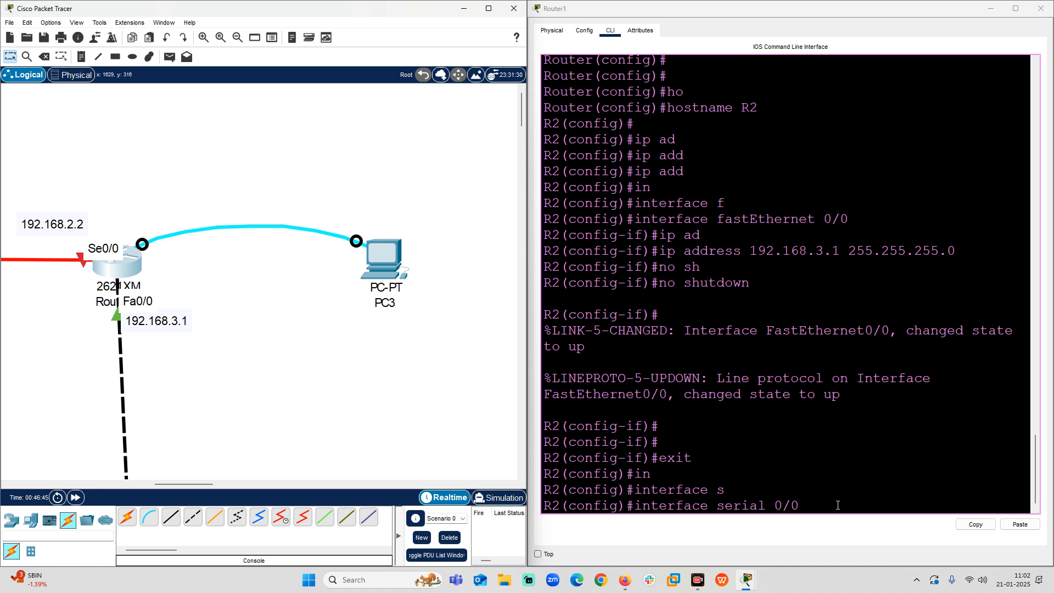
pyautogui.click(813, 506)
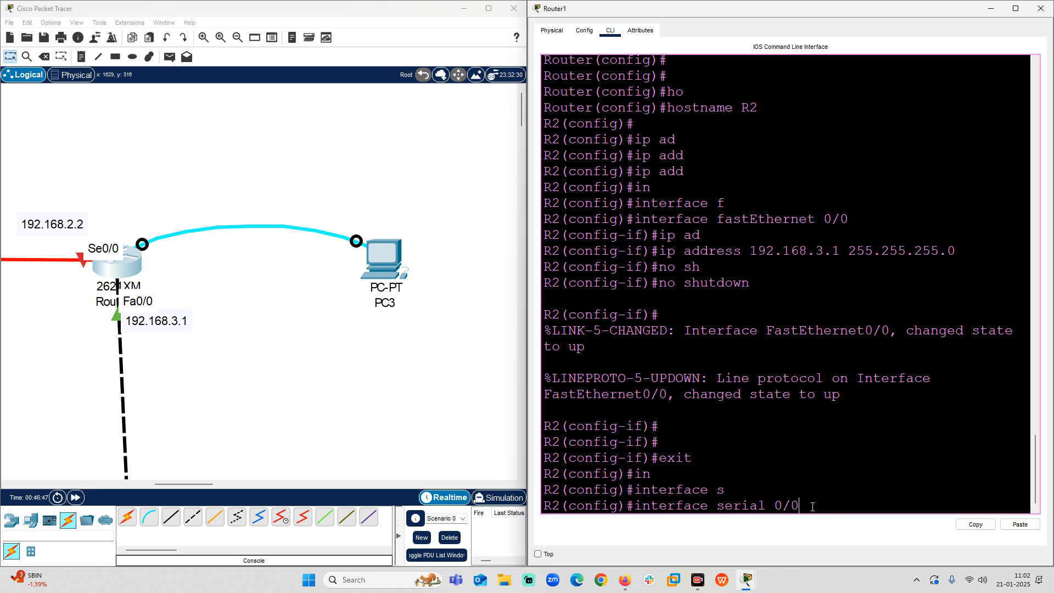
pyautogui.press('Return')
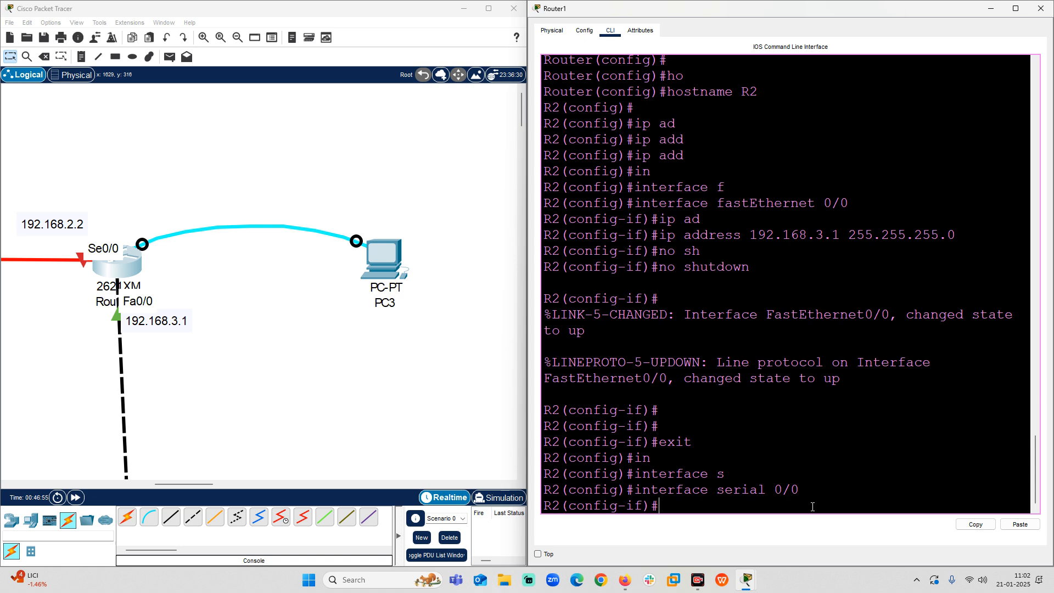
# Assign IP address 192.168.2.2 with subnet mask 255.255.255.0 to R2's serial 0/0 interface.
pyautogui.write('ip ad')
pyautogui.press('Tab')
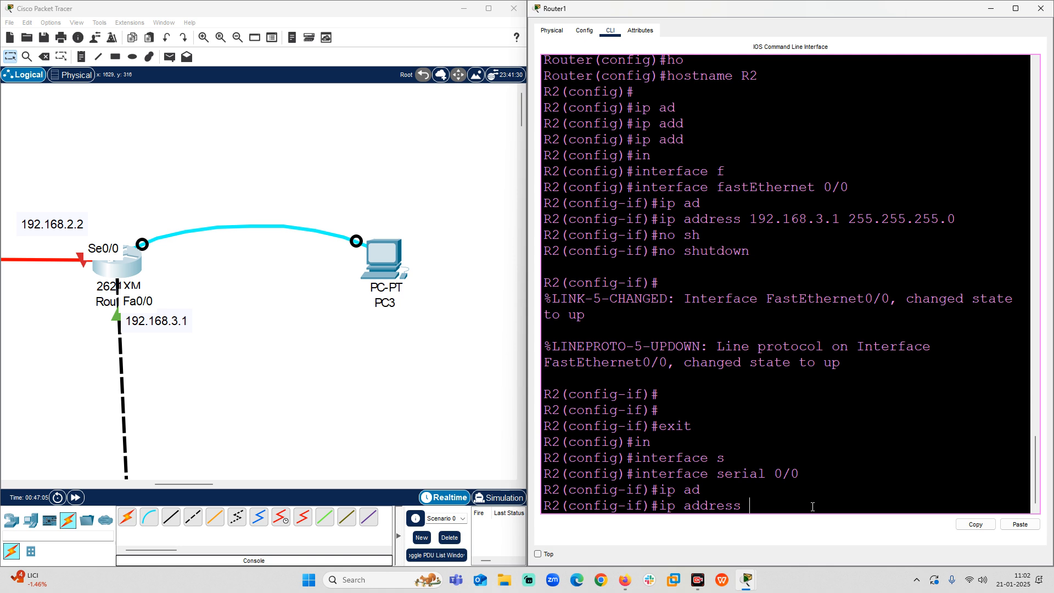
pyautogui.write('192.168.2.2')
pyautogui.write('255.255.255.0')
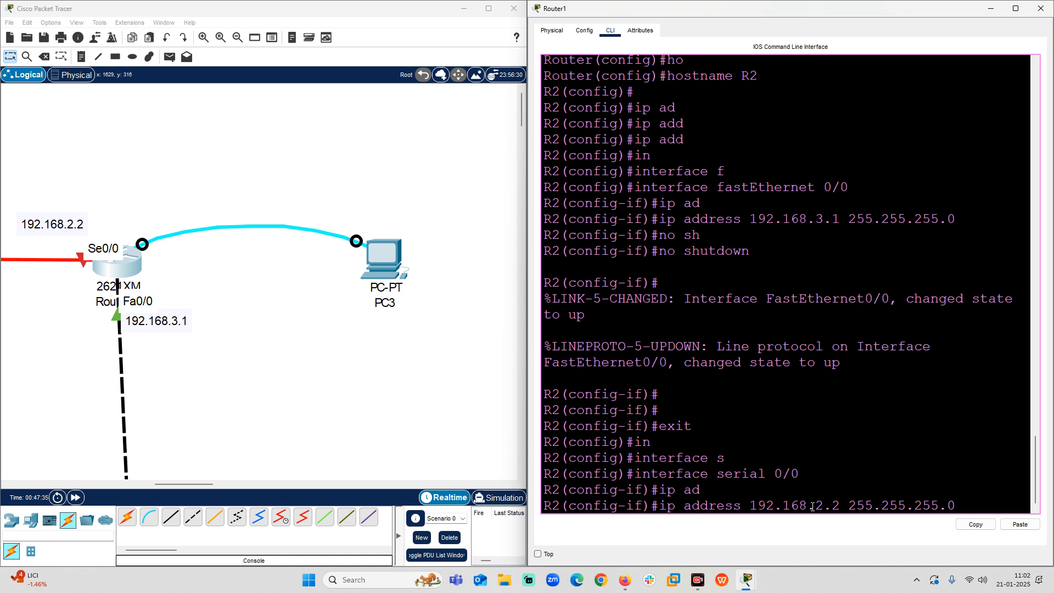
pyautogui.press('Return')
pyautogui.press('Return')
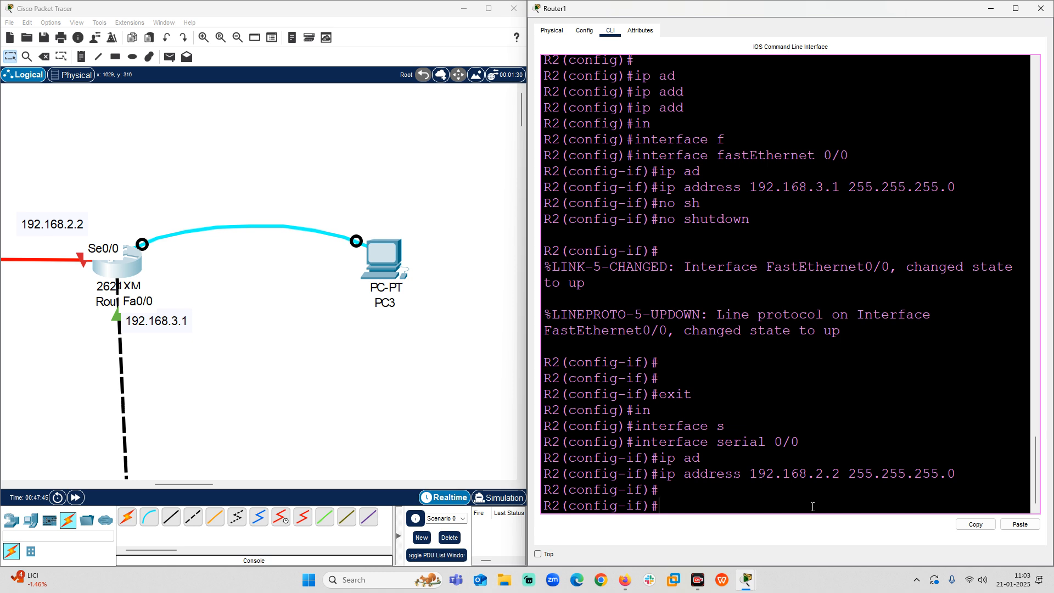
# Enable R2's serial 0/0 interface with the no shutdown command and check its line protocol status message.
pyautogui.write('no shu')
pyautogui.press('Tab')
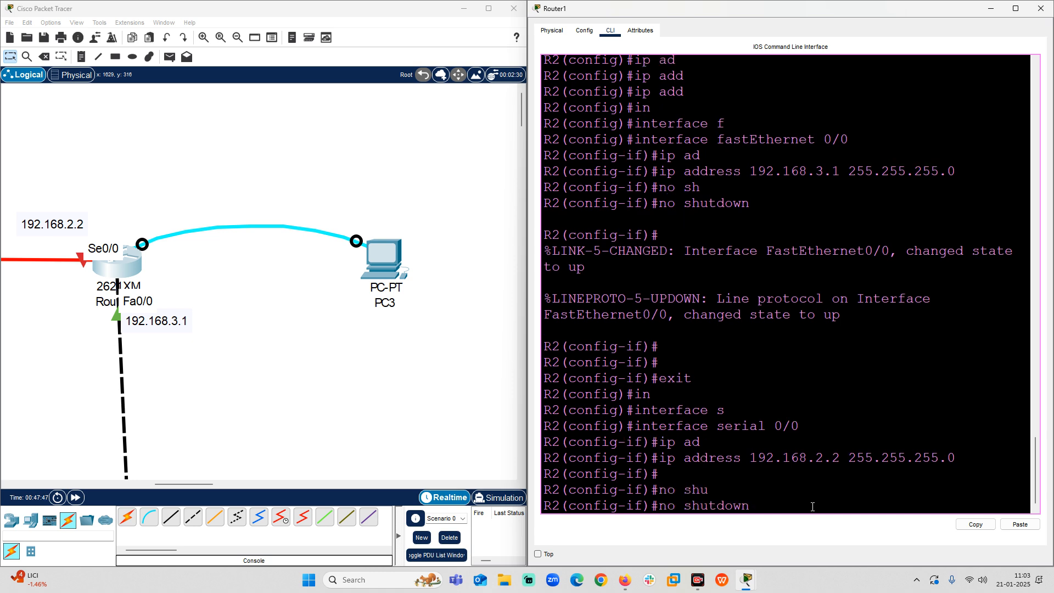
pyautogui.press('Return')
pyautogui.press('Return')
pyautogui.press('Return')
pyautogui.press('Return')
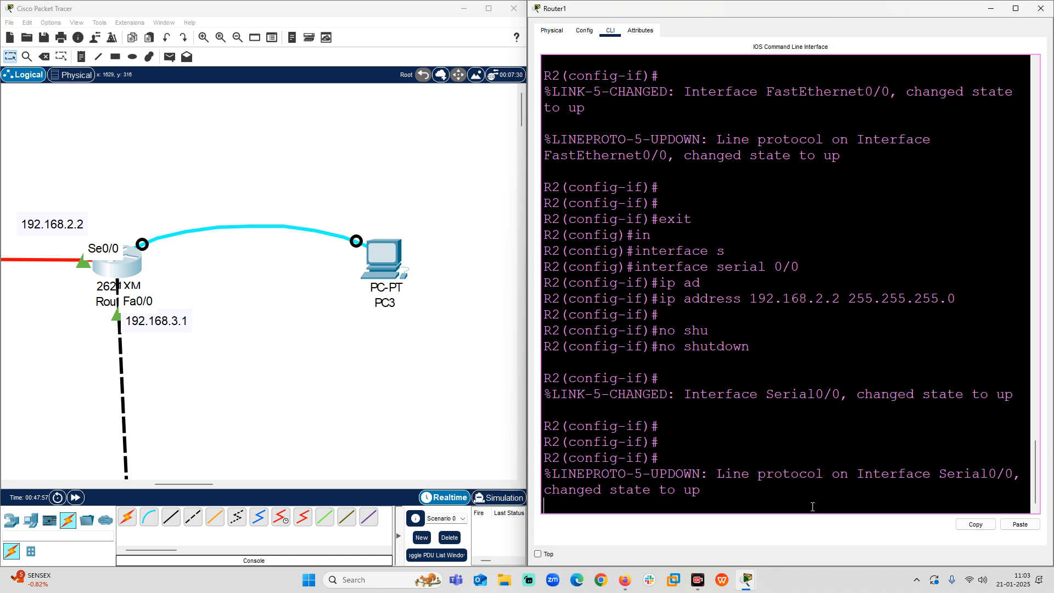
pyautogui.moveTo(682, 495); pyautogui.dragTo(725, 492)
pyautogui.moveTo(906, 476); pyautogui.dragTo(948, 477)
pyautogui.moveTo(635, 492); pyautogui.dragTo(709, 489)
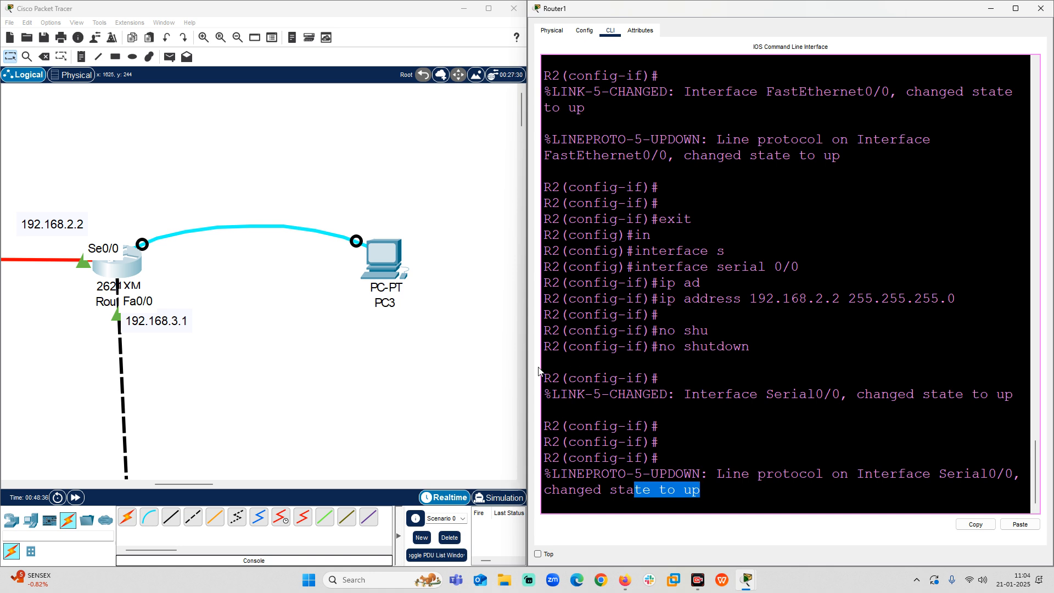
# Maximize the topology window and inspect the link status between both routers, with their console PCs in view.
pyautogui.click(270, 294)
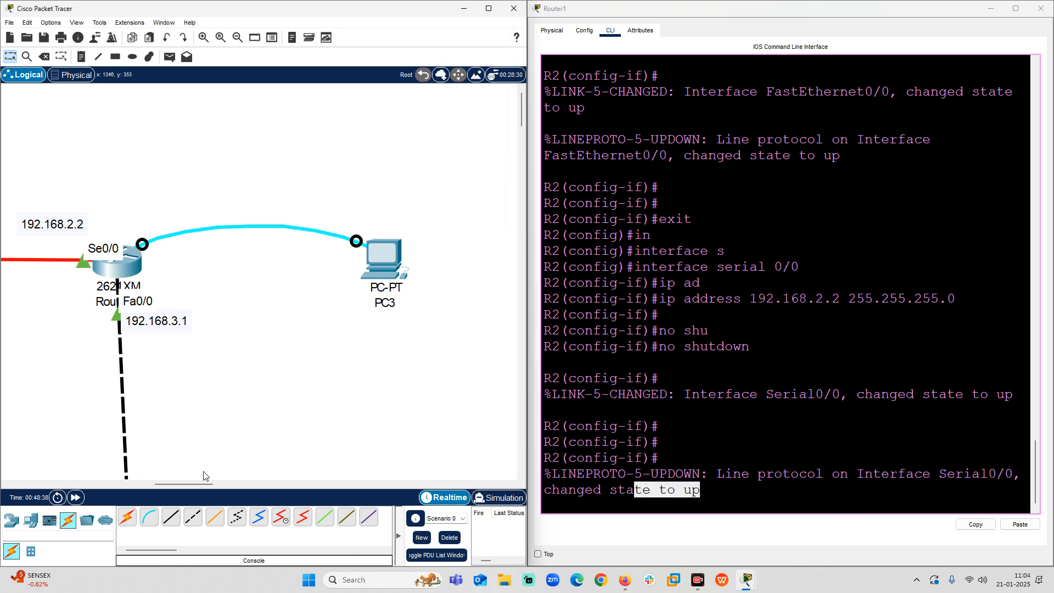
pyautogui.moveTo(191, 482); pyautogui.dragTo(143, 482)
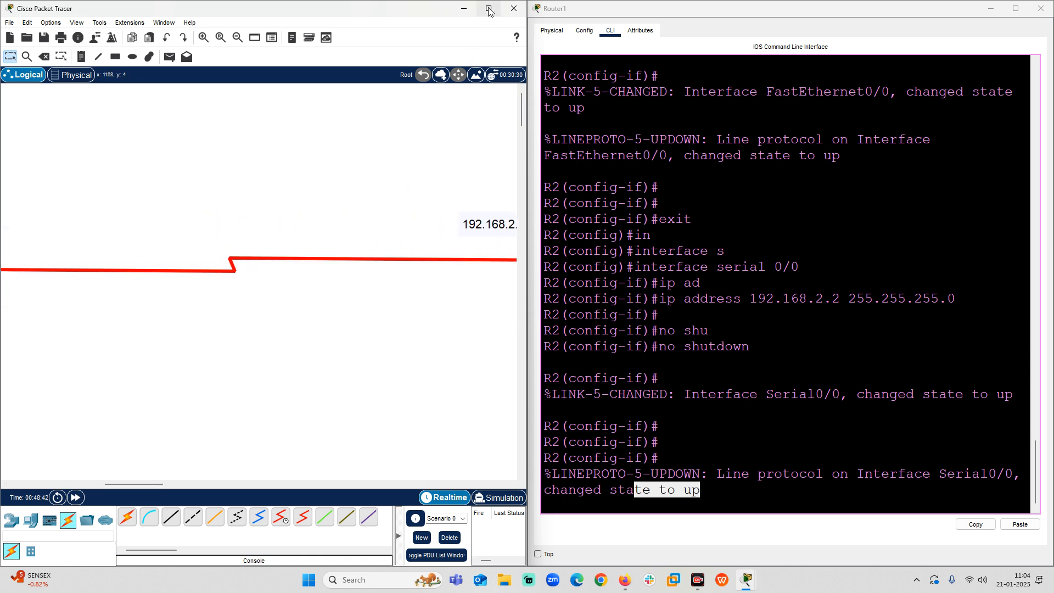
pyautogui.moveTo(489, 11)
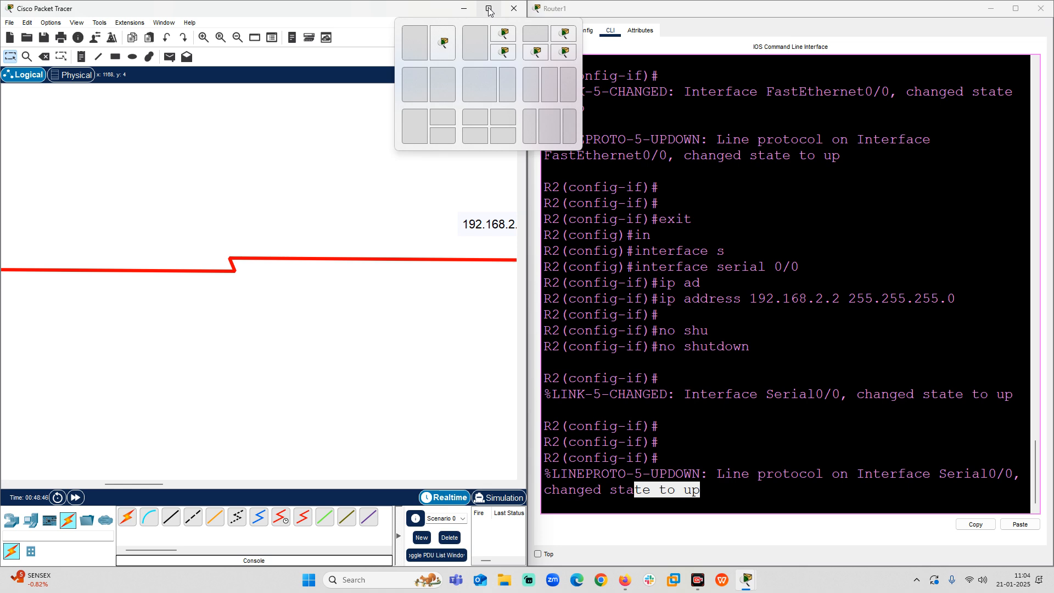
pyautogui.click(489, 10)
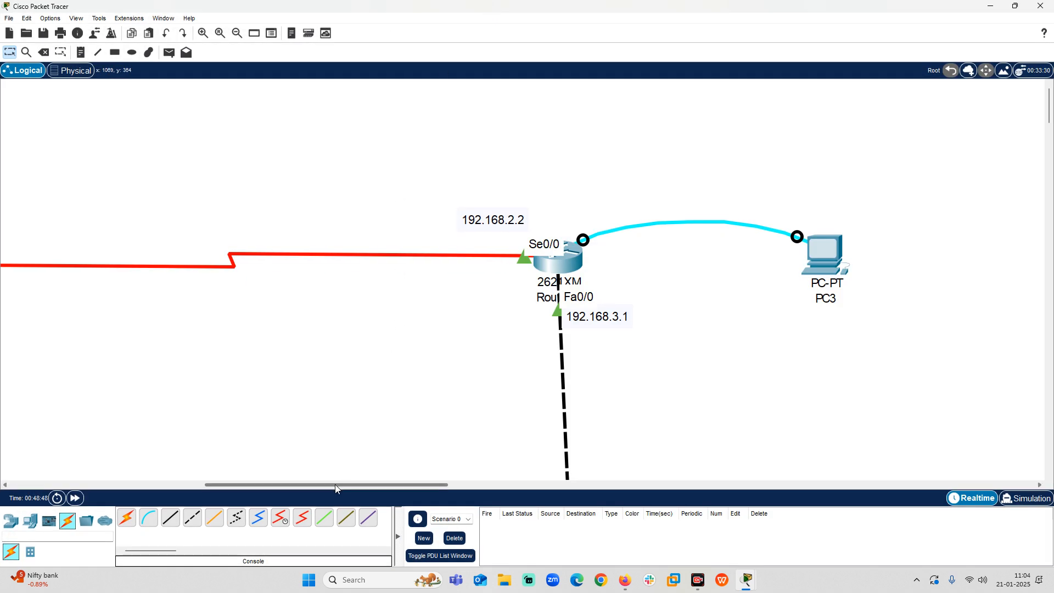
pyautogui.moveTo(335, 484); pyautogui.dragTo(271, 481)
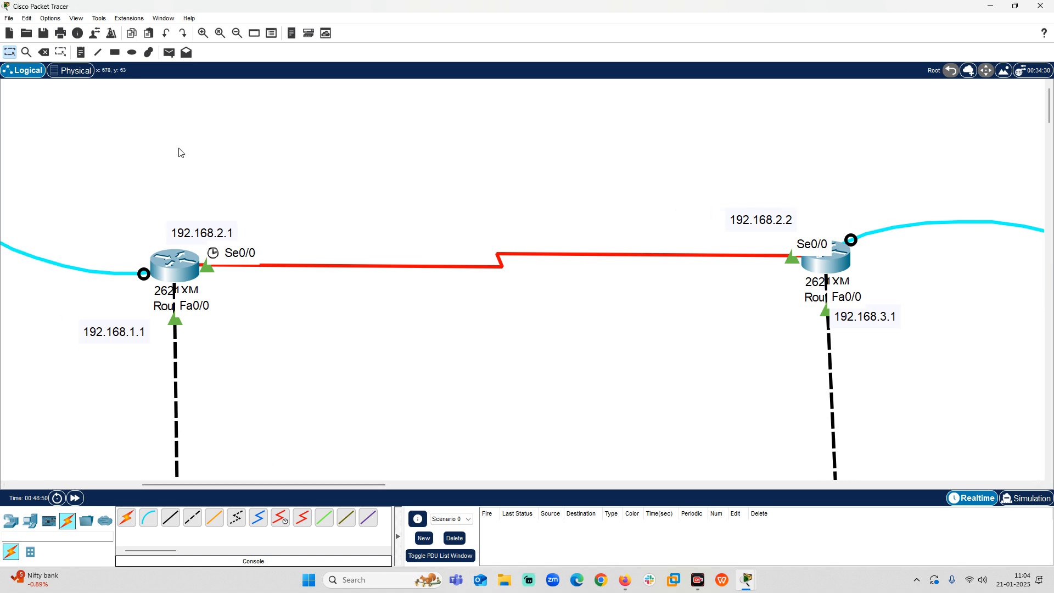
pyautogui.click(237, 33)
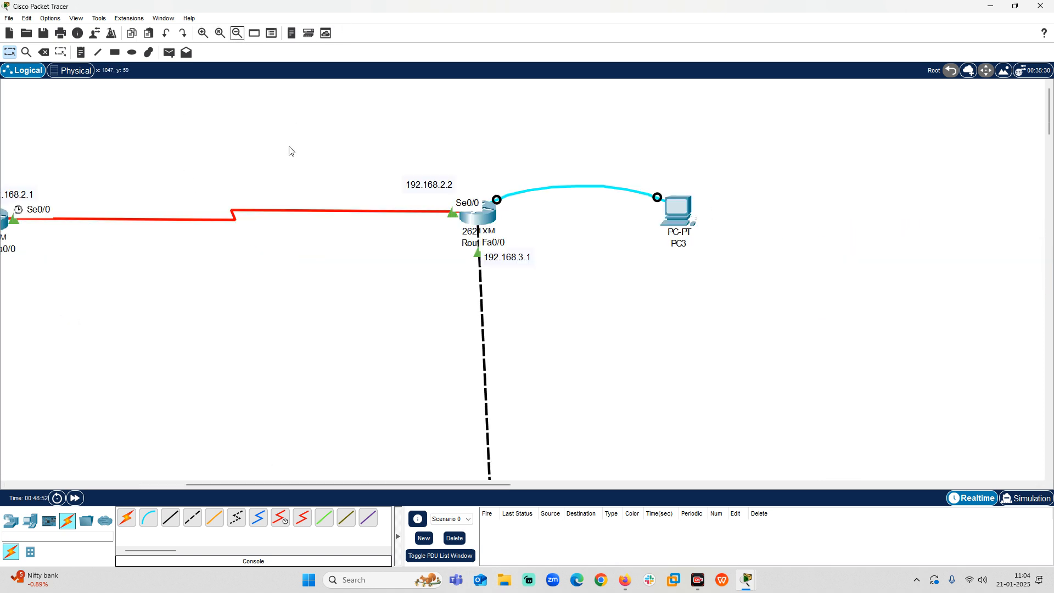
pyautogui.moveTo(274, 484); pyautogui.dragTo(194, 475)
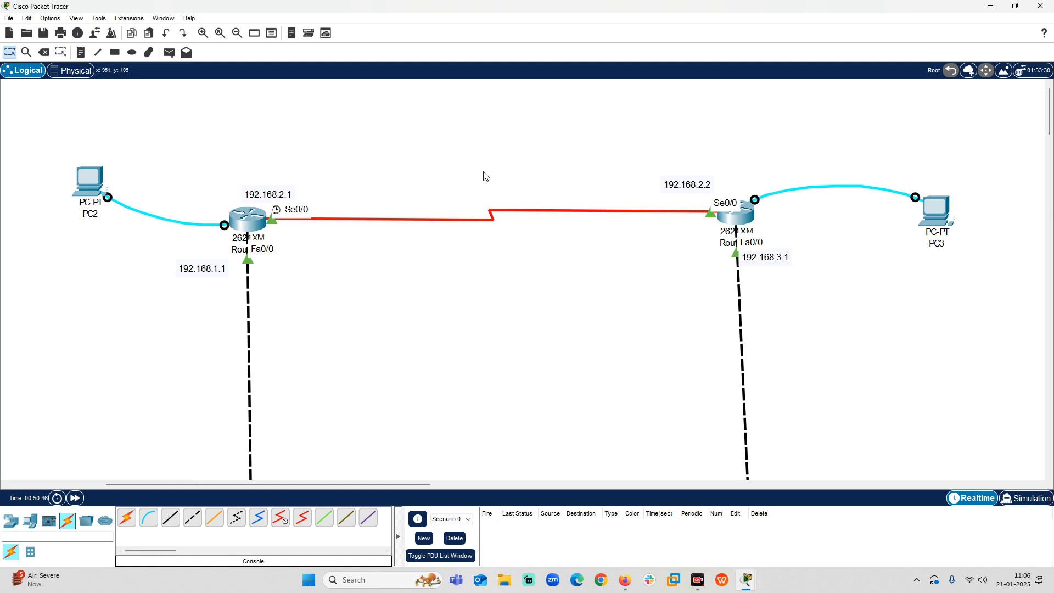
# Set PC0's static IPv4 address to 192.168.1.2 with subnet mask 255.255.255.0.
pyautogui.scroll(-5, 386, 336)
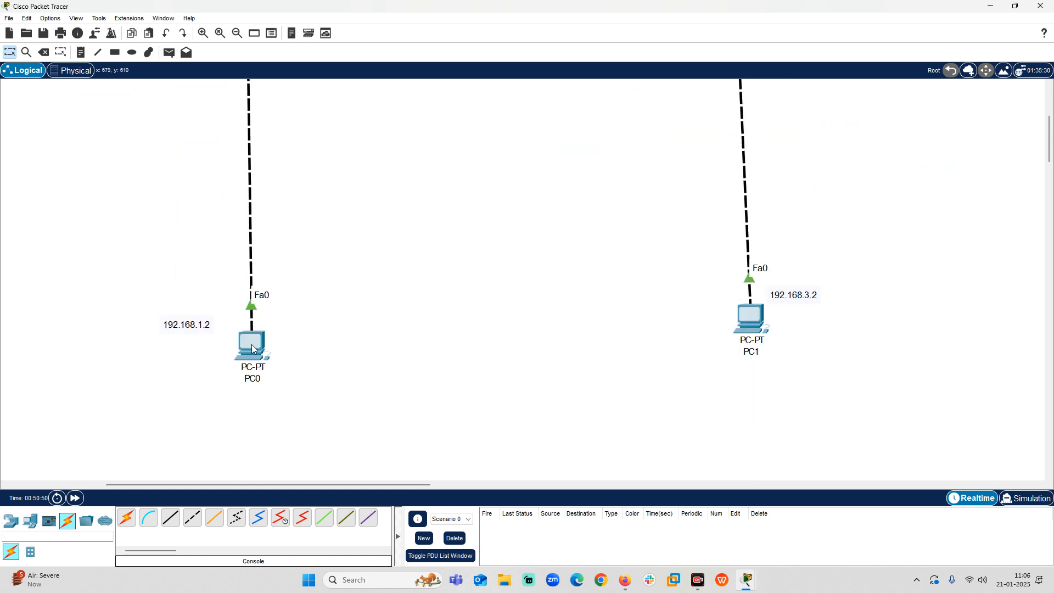
pyautogui.moveTo(252, 348)
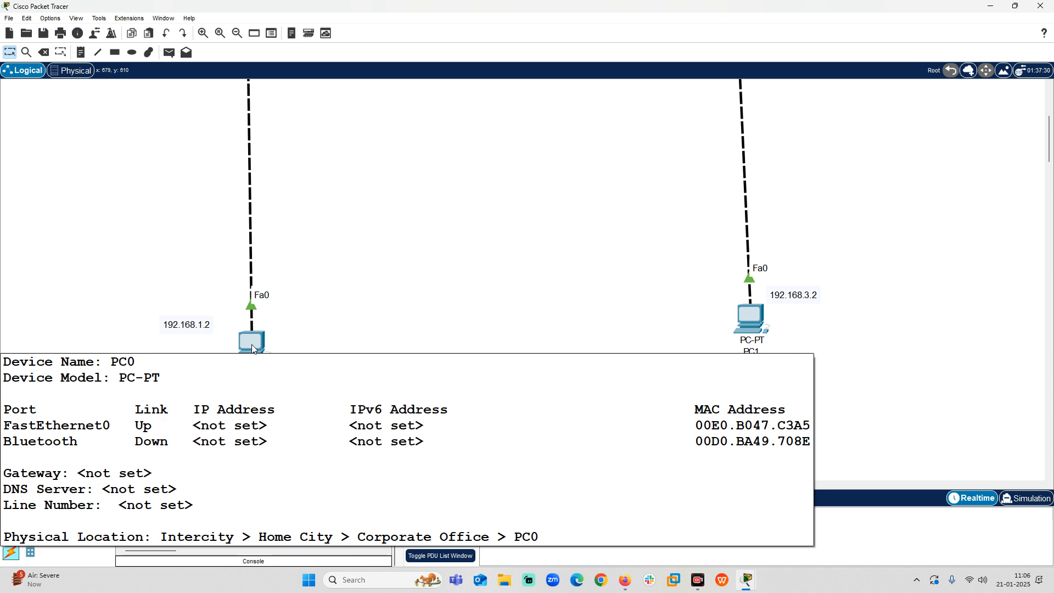
pyautogui.click(252, 343)
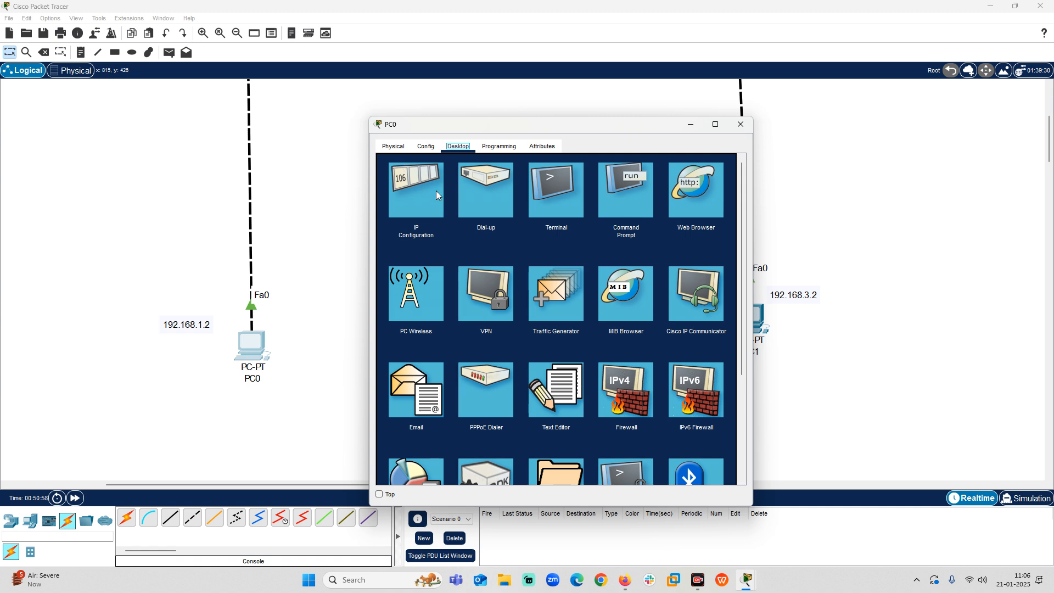
pyautogui.click(423, 188)
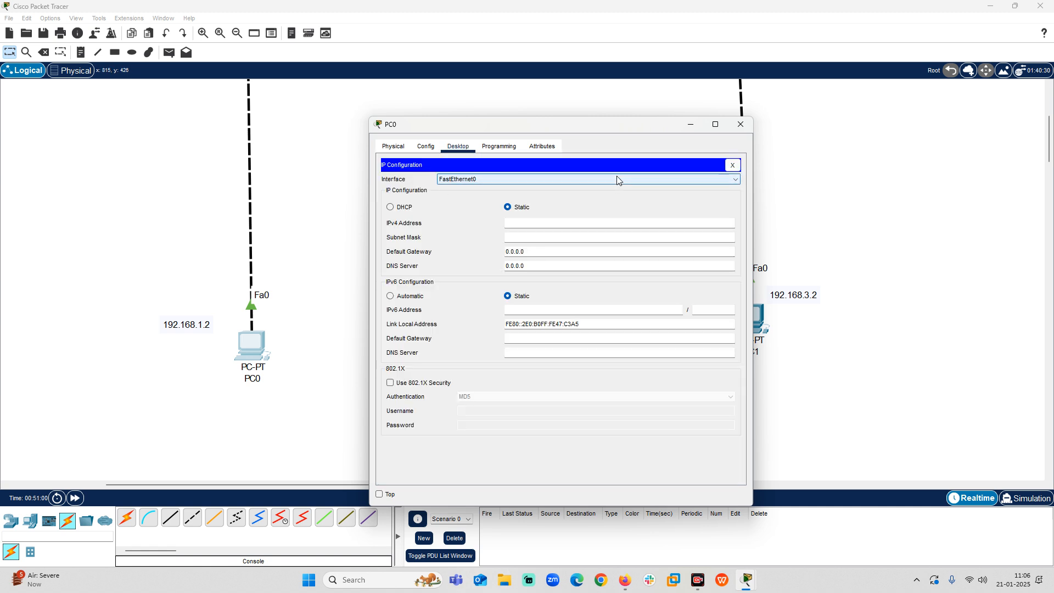
pyautogui.click(540, 219)
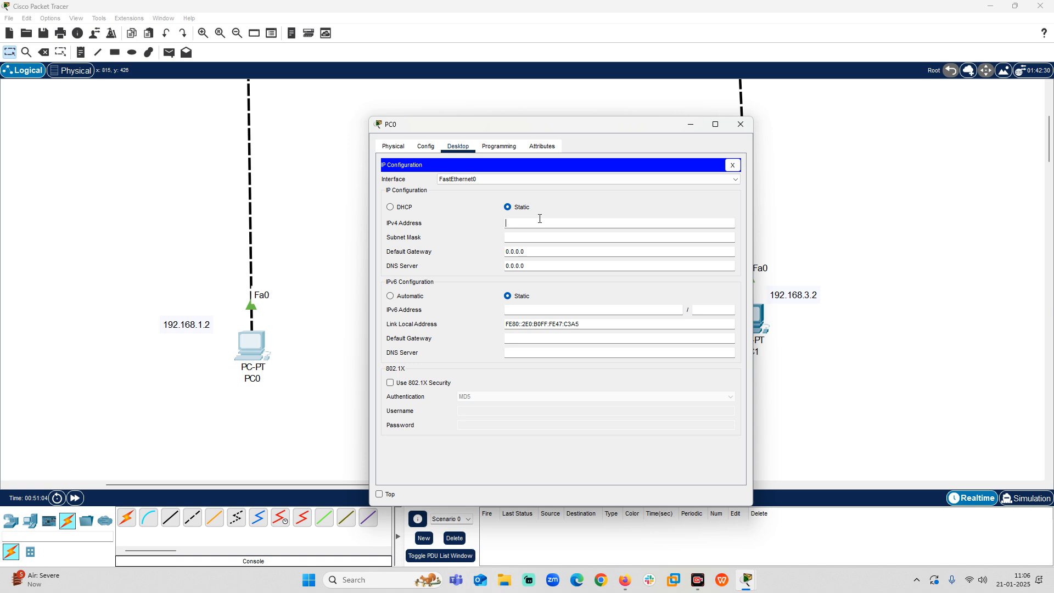
pyautogui.write('192.168.1')
pyautogui.press('Tab')
pyautogui.press('Tab')
# Set PC0's default gateway to 192.168.1.1, checking it against the router's address label, and close PC0's window.
pyautogui.write('192.')
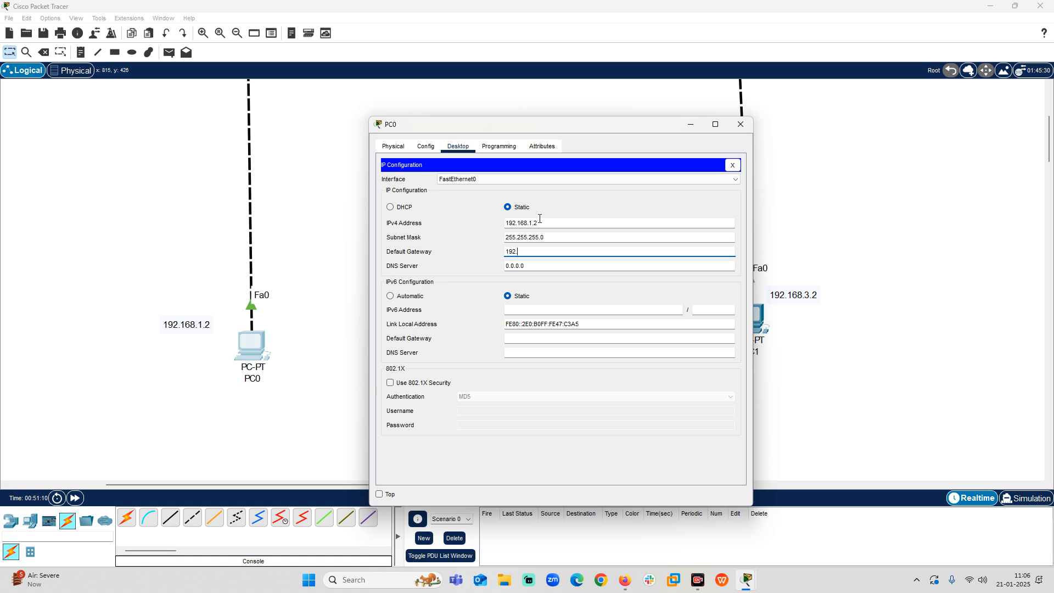
pyautogui.write('168.1.1')
pyautogui.scroll(3, 69, 236)
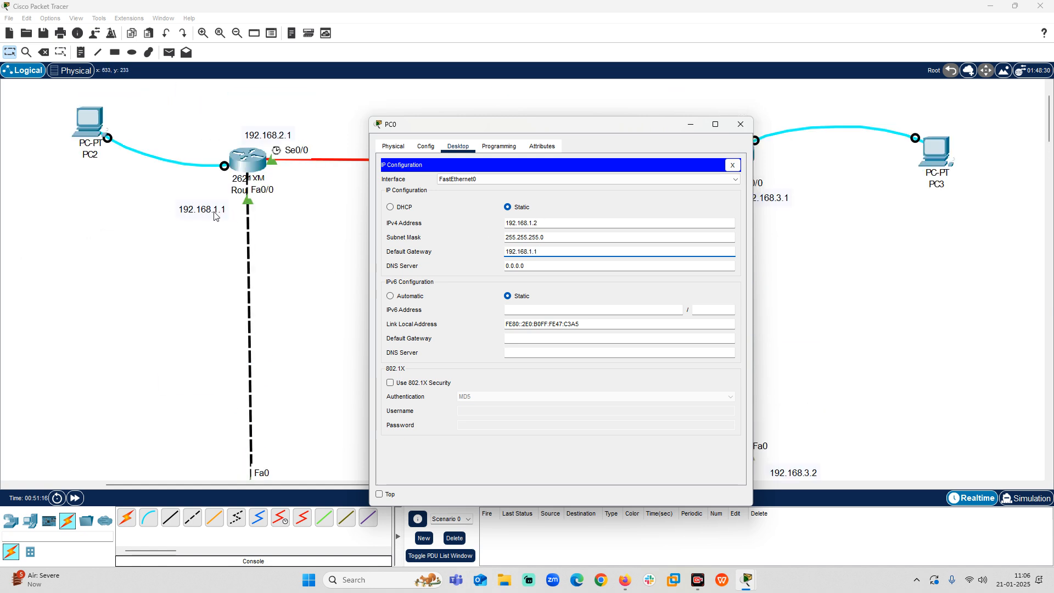
pyautogui.scroll(-6, 219, 285)
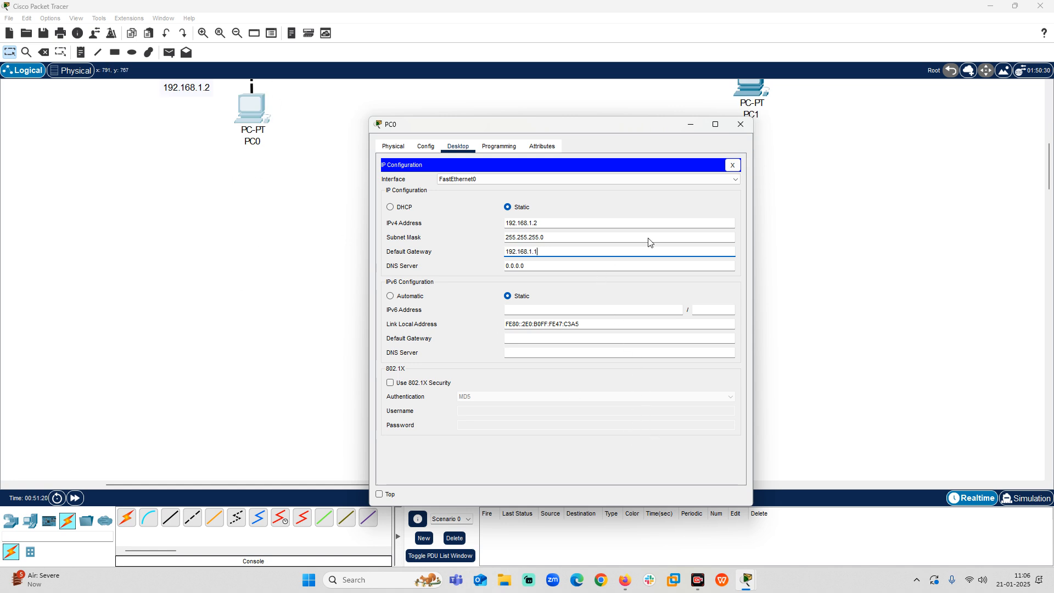
pyautogui.click(739, 125)
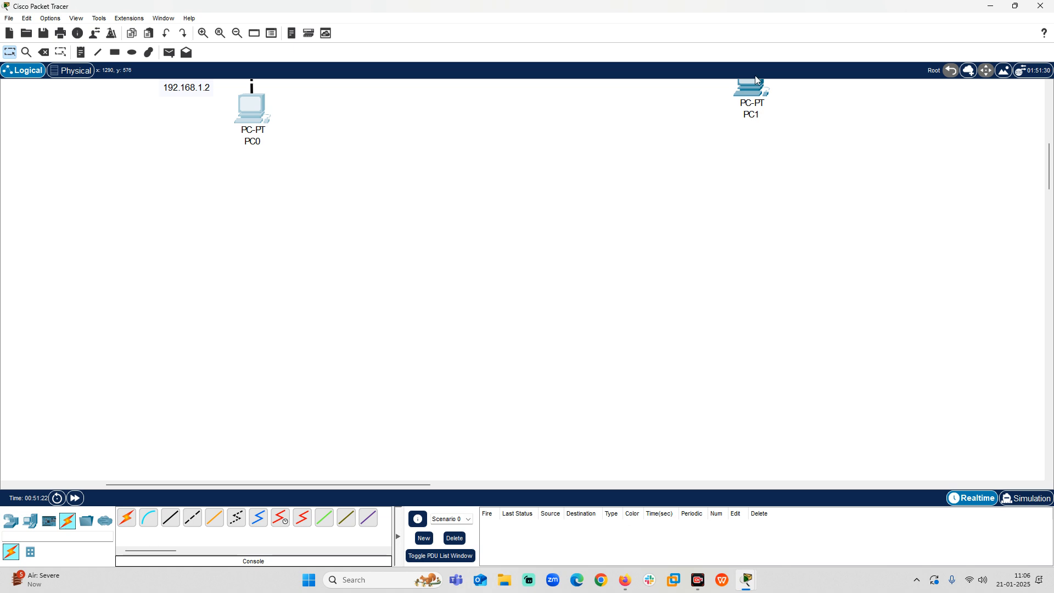
# Open the IP configuration settings on PC1's desktop.
pyautogui.click(756, 92)
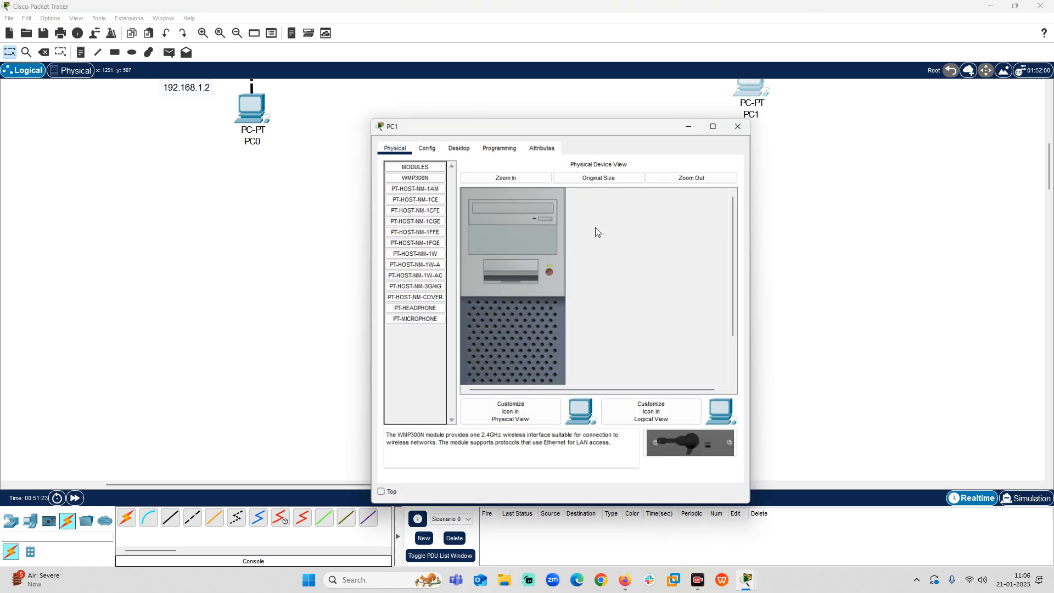
pyautogui.click(459, 147)
pyautogui.click(417, 181)
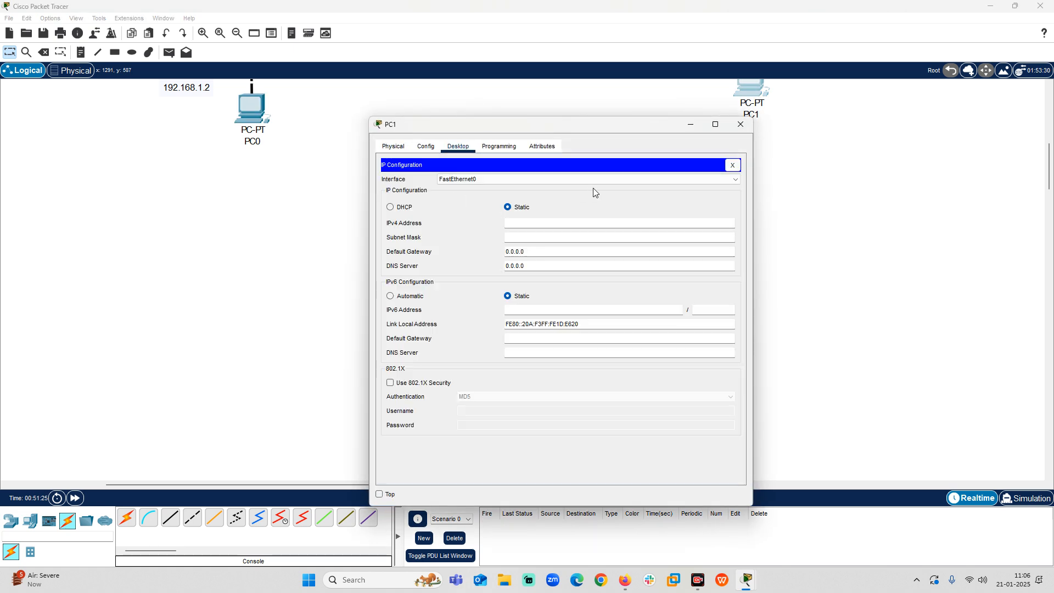
# Try to give PC1 a static IPv4 address in the 192.168.3 range.
pyautogui.click(564, 220)
pyautogui.write('192.168.3.')
pyautogui.press('Tab')
pyautogui.press('Tab')
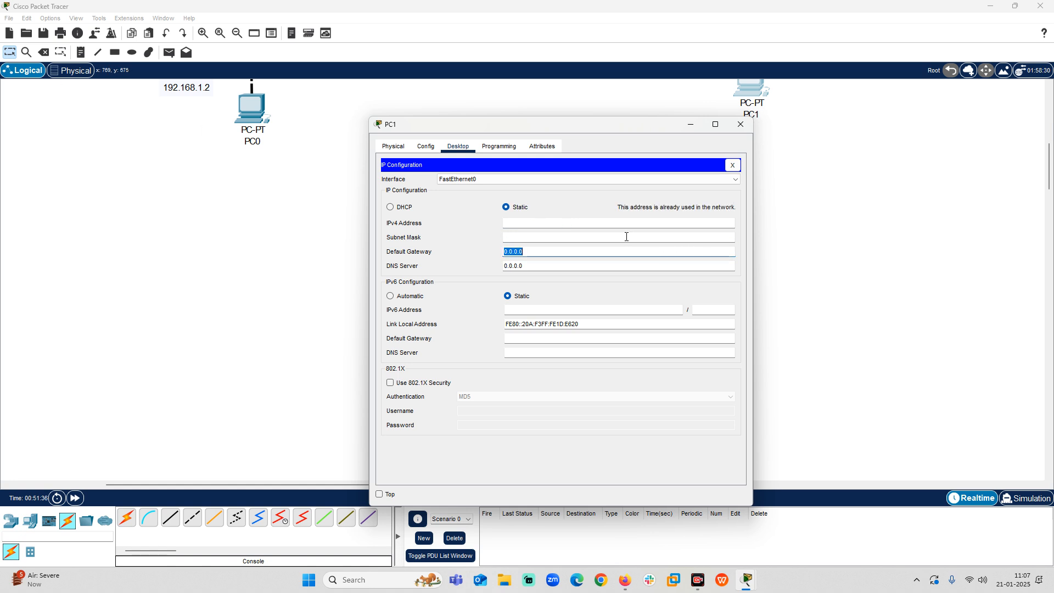
# Set PC1's static IPv4 address to 192.168.3.2 with subnet mask 255.255.255.0.
pyautogui.click(581, 223)
pyautogui.write('192.168.3.2')
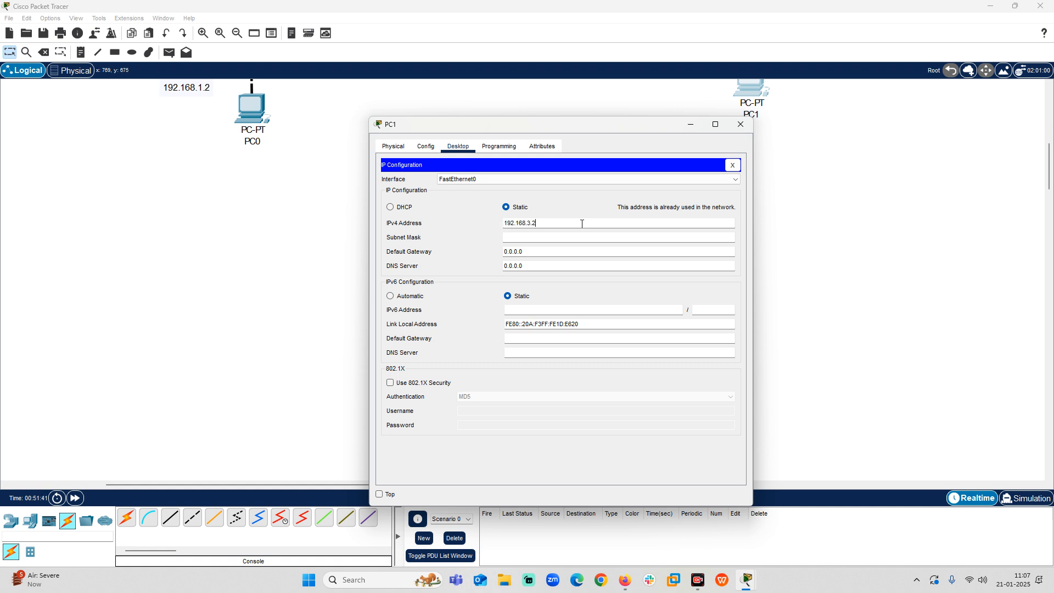
pyautogui.press('Tab')
pyautogui.press('Tab')
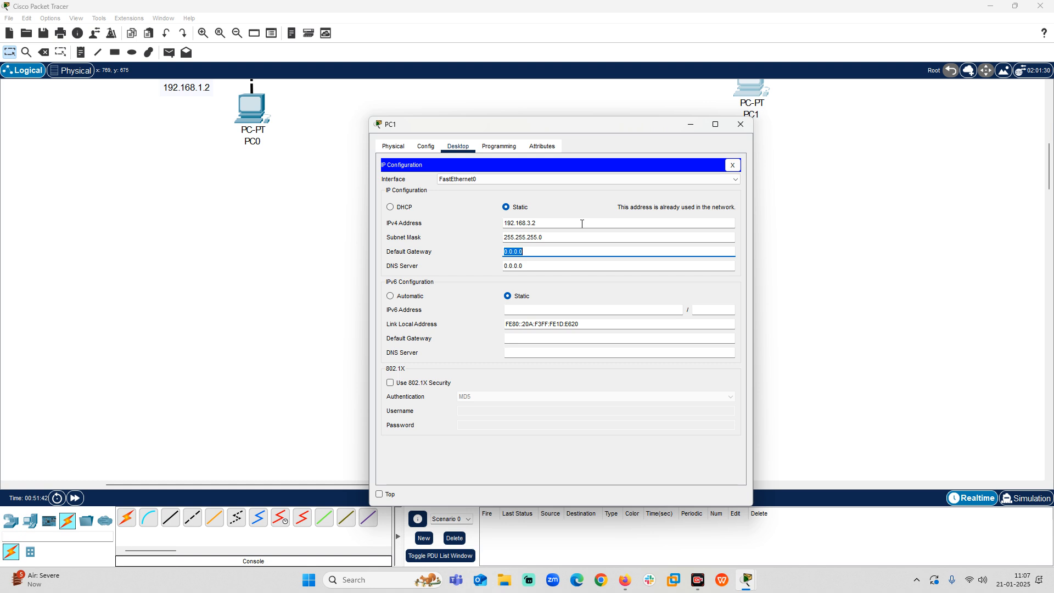
# Set PC1's default gateway to 192.168.3.1 and close PC1's window.
pyautogui.write('192.168.3.1')
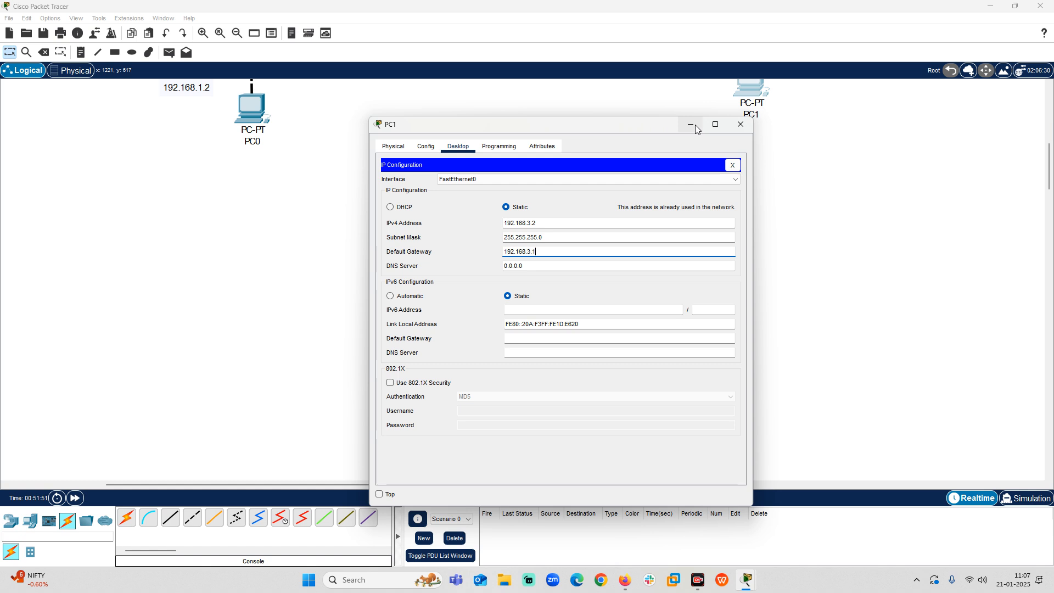
pyautogui.click(740, 124)
# Move the 192.168.3.1 address label slightly away from the second router's Fa0/0 link.
pyautogui.scroll(5, 522, 156)
pyautogui.scroll(3, 693, 313)
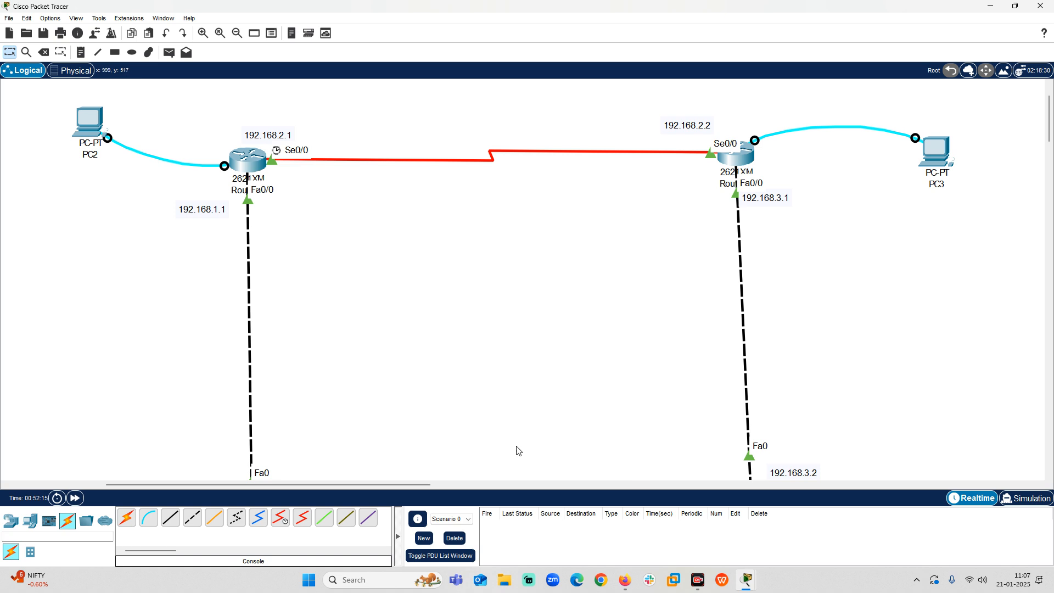
pyautogui.scroll(-2, 804, 485)
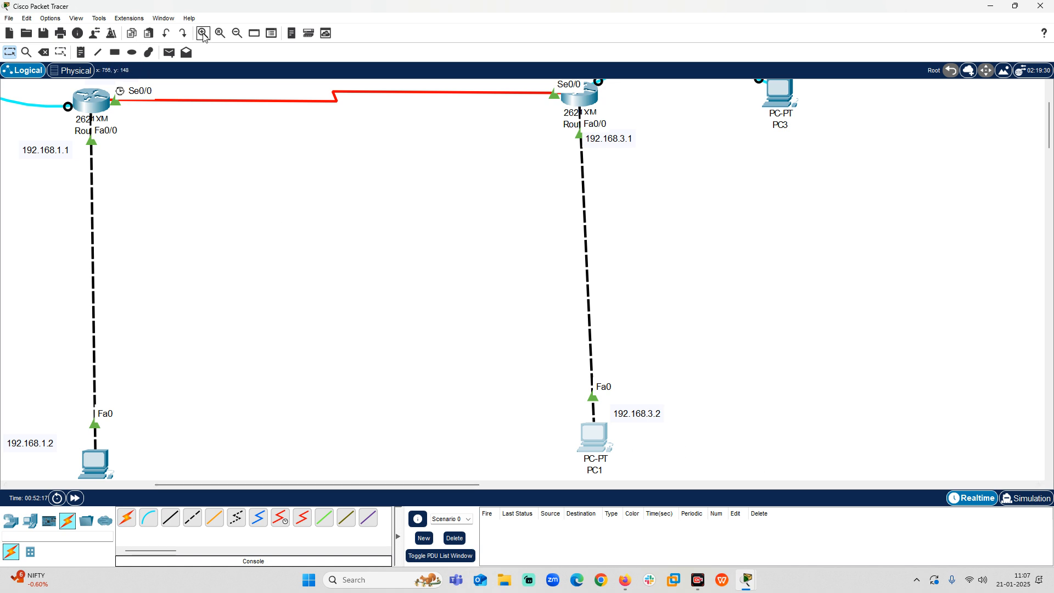
pyautogui.click(237, 33)
pyautogui.scroll(2, 416, 324)
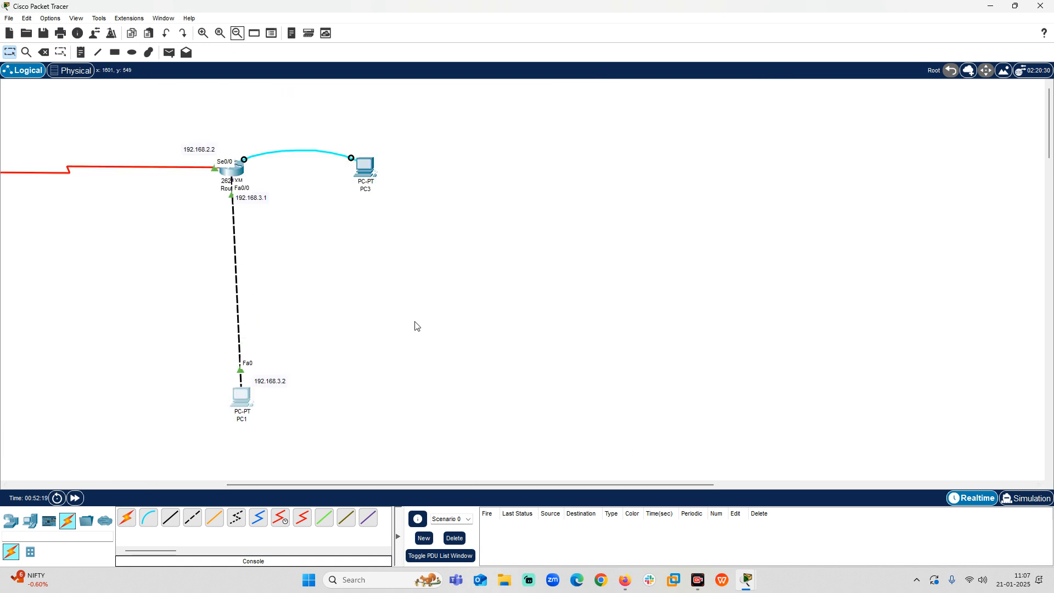
pyautogui.moveTo(376, 484); pyautogui.dragTo(234, 490)
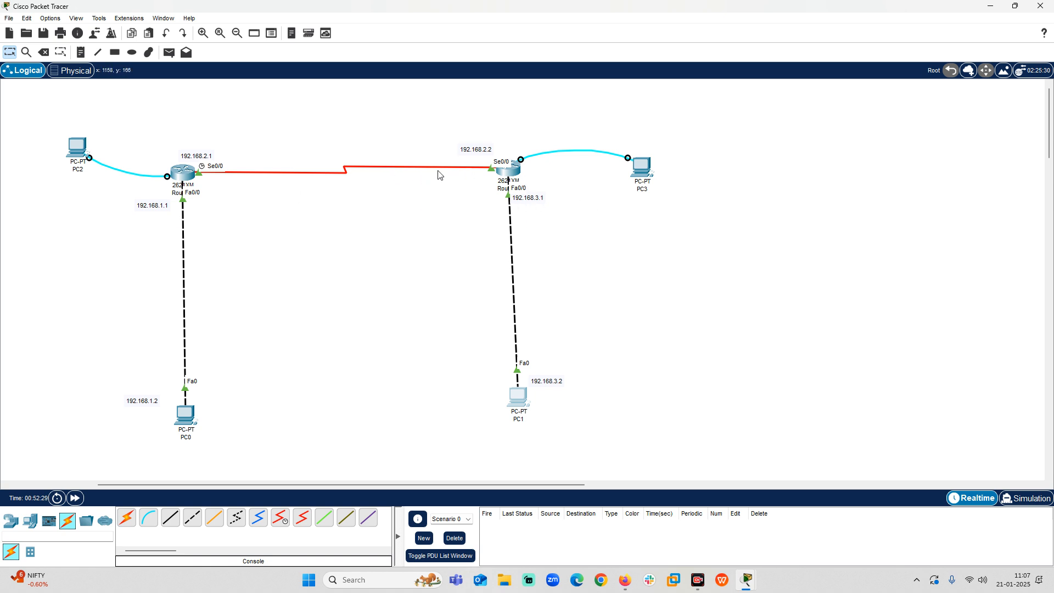
pyautogui.moveTo(529, 205); pyautogui.dragTo(543, 211)
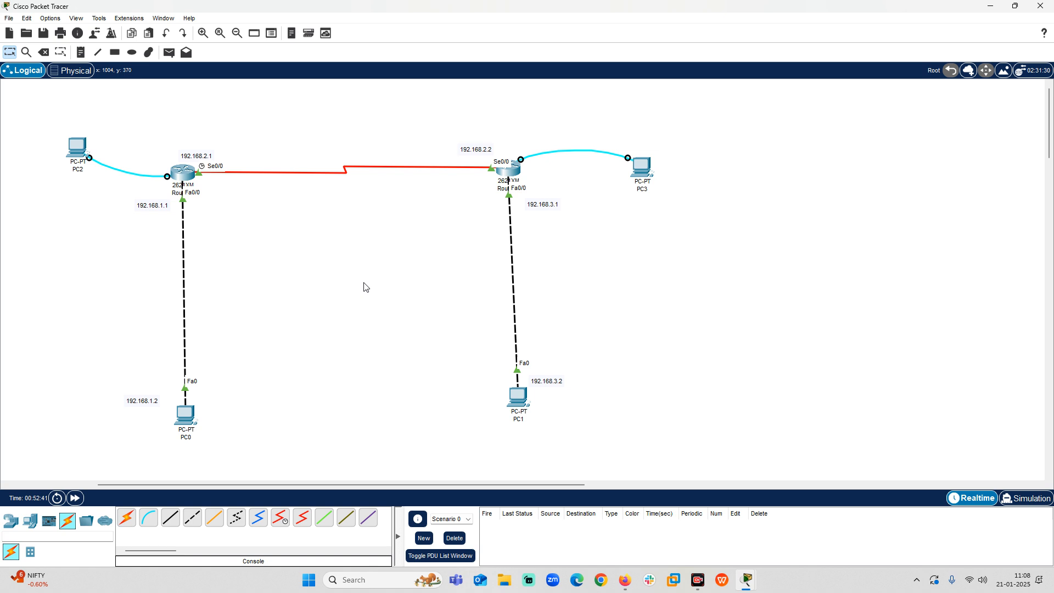
pyautogui.moveTo(415, 484); pyautogui.dragTo(350, 476)
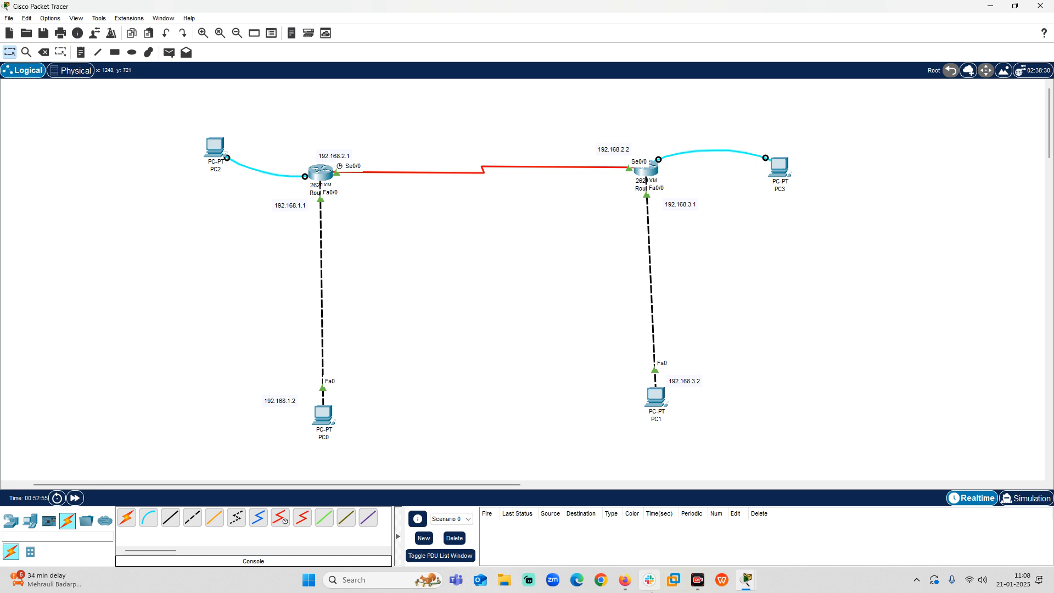
# Look at the Google Meet call in Firefox and switch back to the Packet Tracer topology window.
pyautogui.moveTo(631, 584)
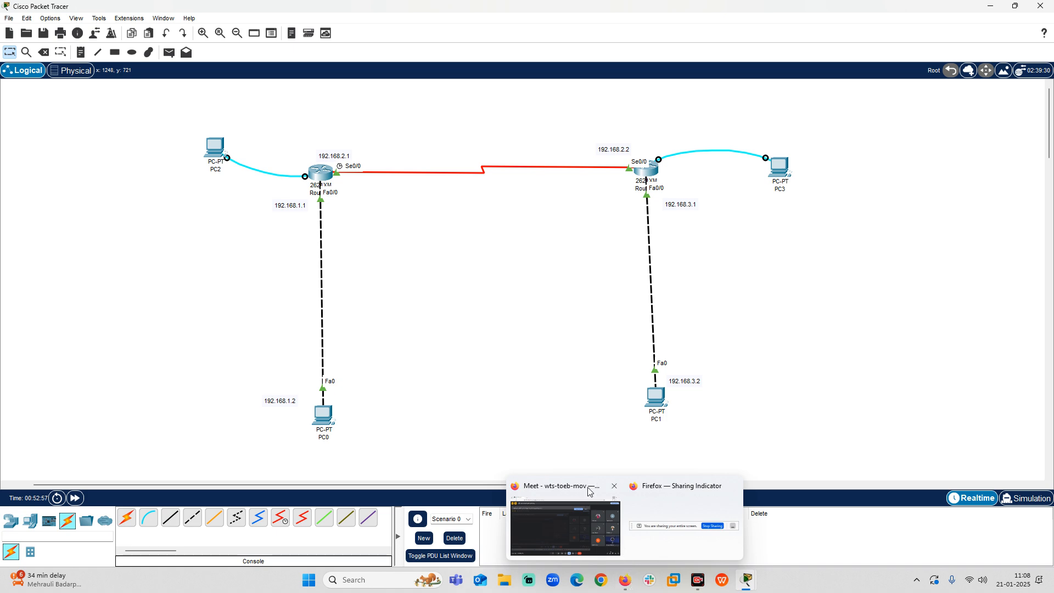
pyautogui.click(581, 525)
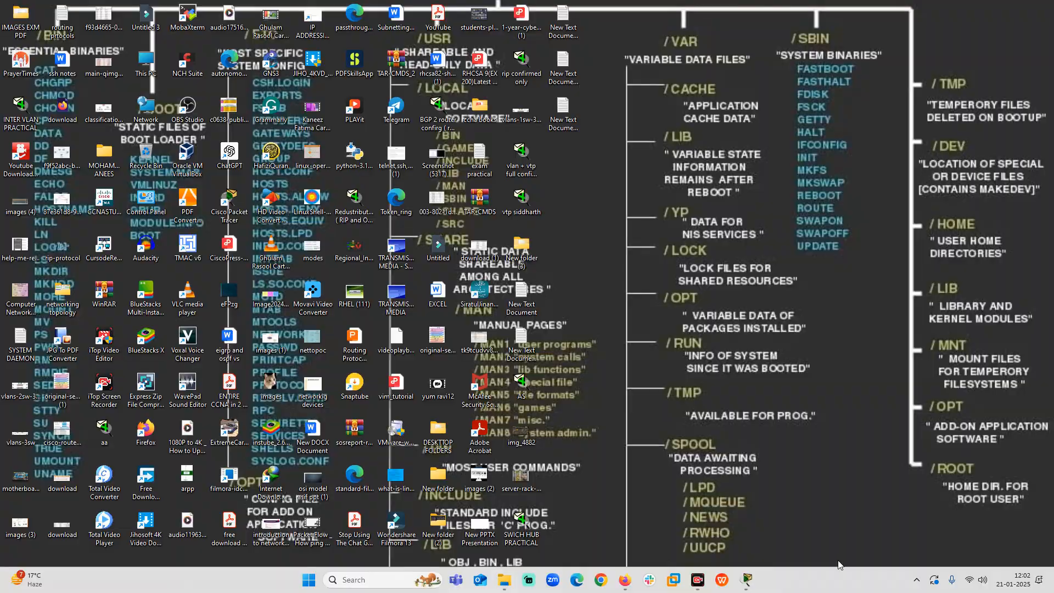
pyautogui.moveTo(747, 579)
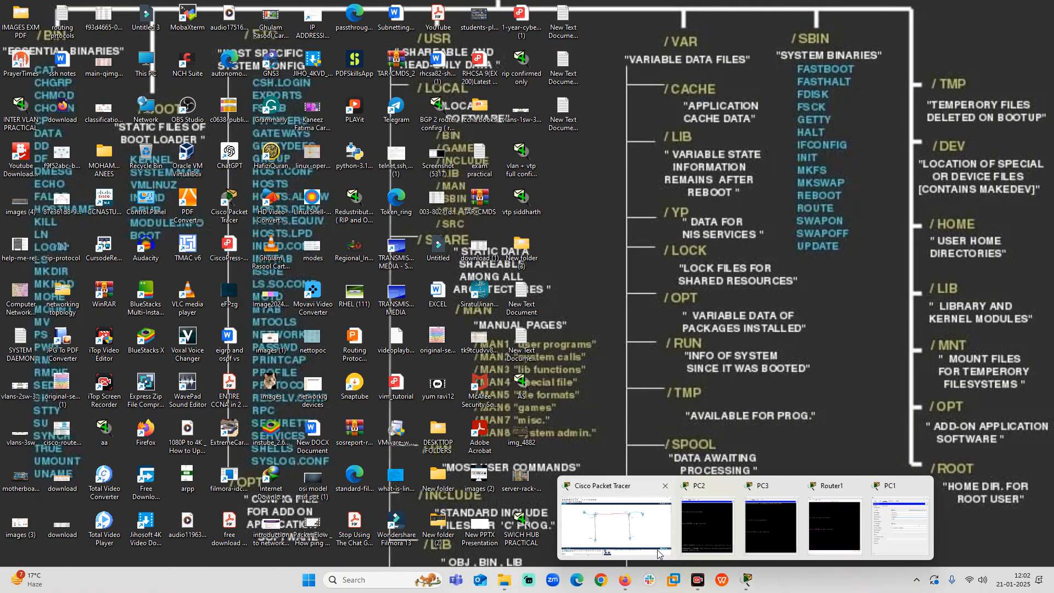
pyautogui.click(643, 532)
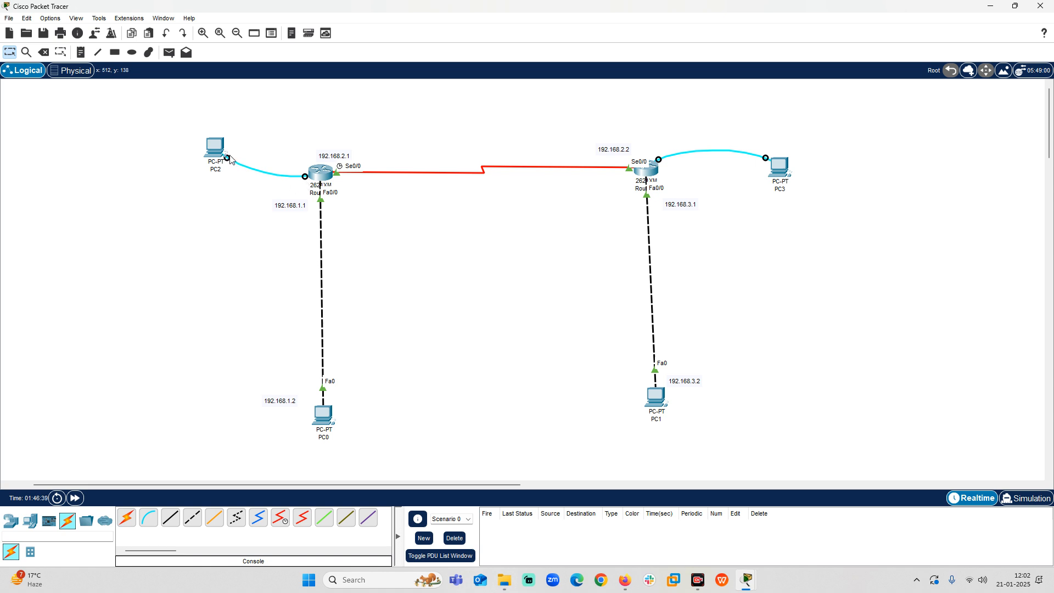
pyautogui.moveTo(224, 161); pyautogui.dragTo(208, 266)
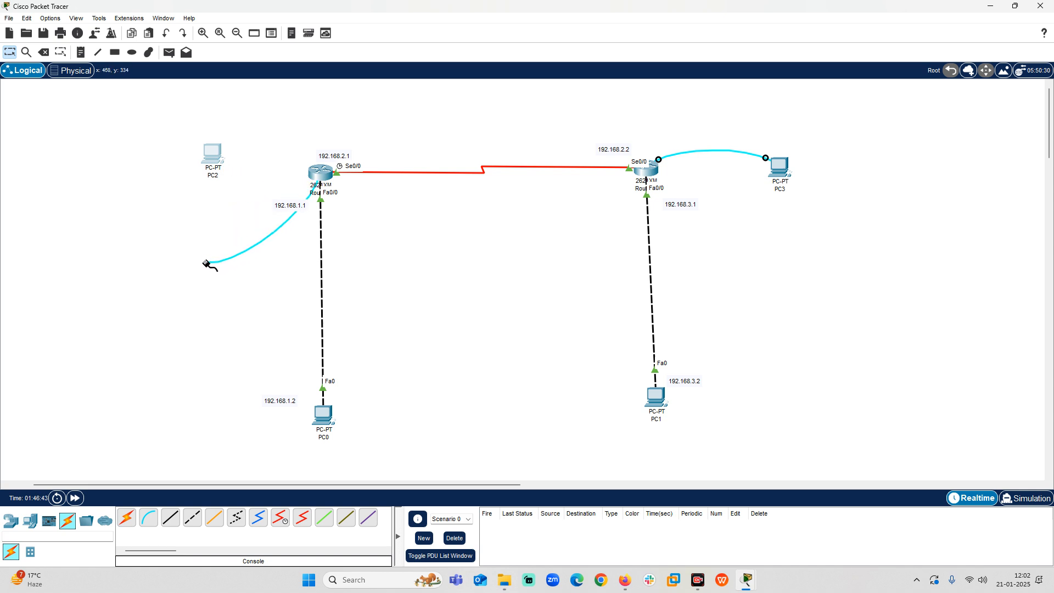
pyautogui.click(213, 155)
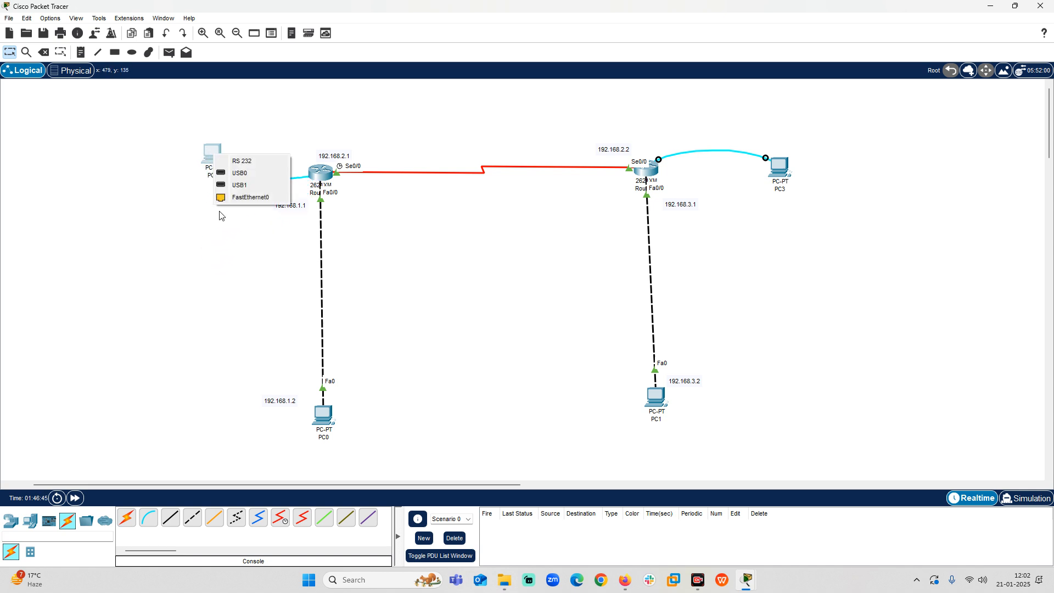
pyautogui.click(15, 55)
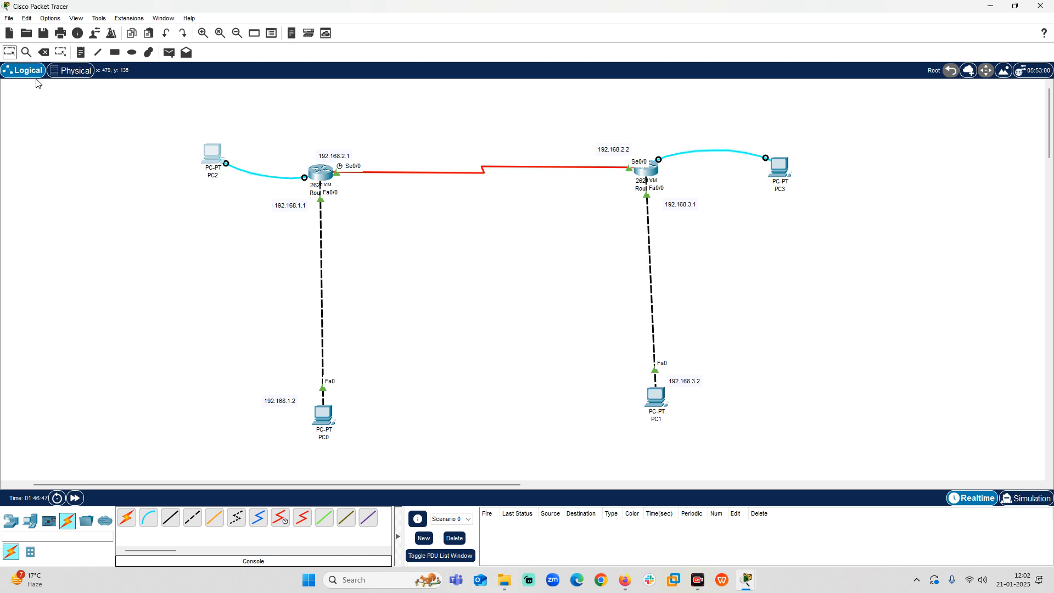
# Open Router0's command line in a maximized window and enter privileged mode on R1 with the enable command.
pyautogui.click(316, 176)
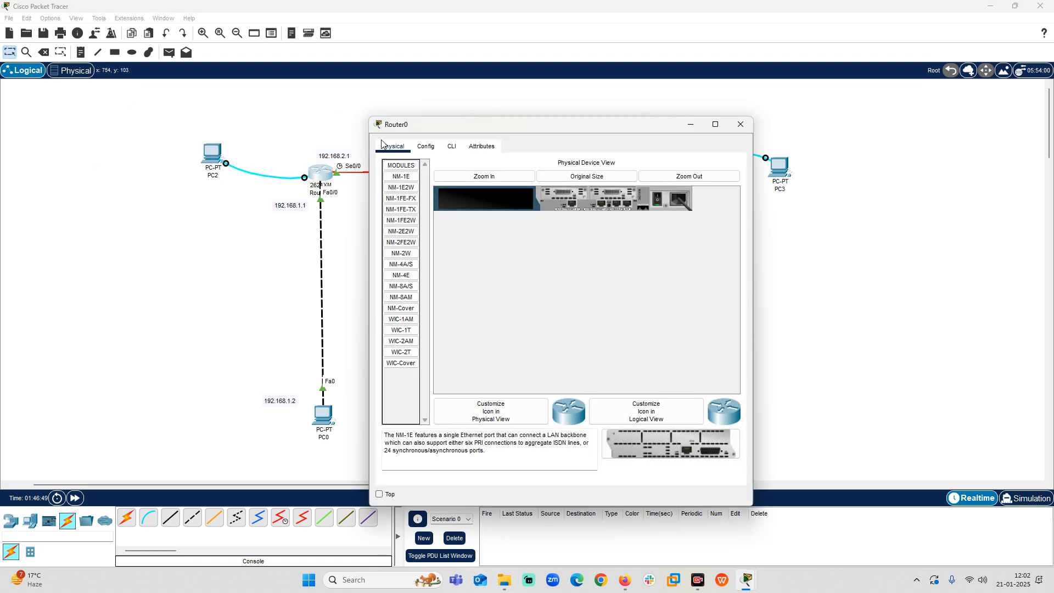
pyautogui.click(452, 146)
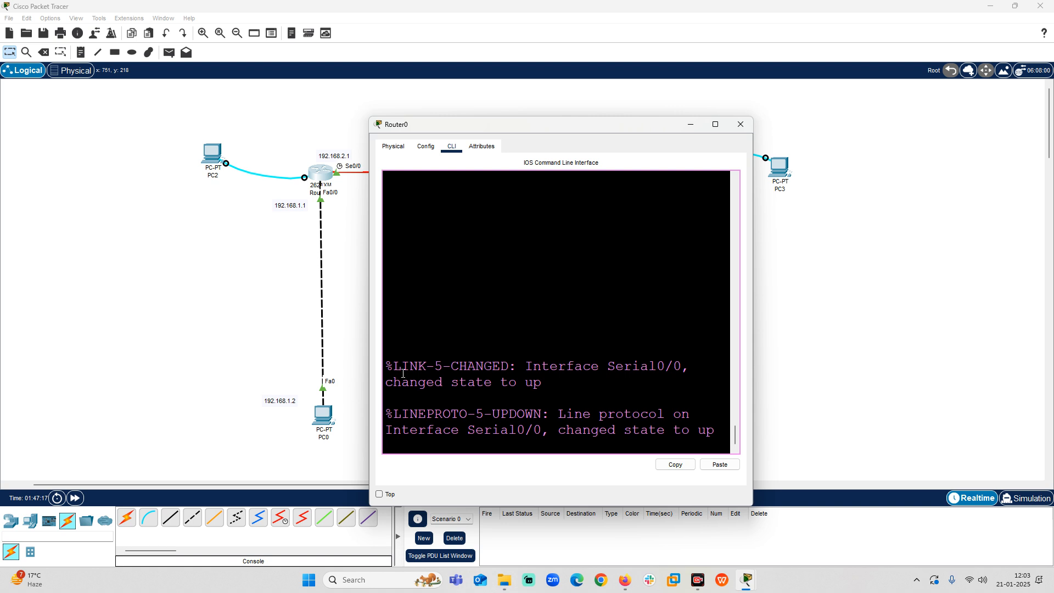
pyautogui.click(710, 128)
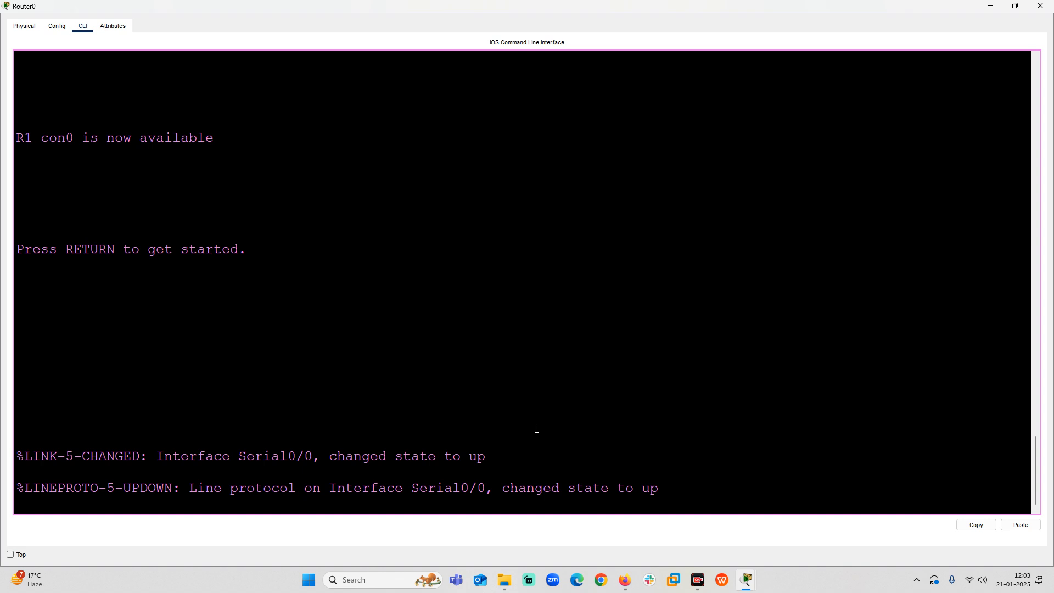
pyautogui.press('Return')
pyautogui.press('Return')
pyautogui.press('Return')
pyautogui.press('Return')
pyautogui.write('ena')
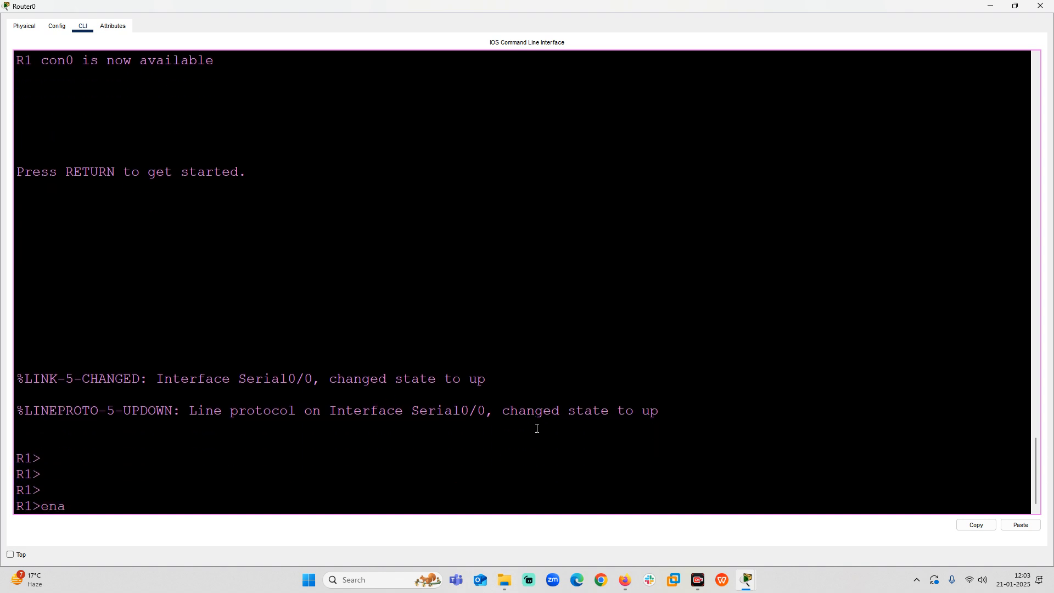
pyautogui.press('Tab')
# List R1's previously entered commands with show history.
pyautogui.press('Return')
pyautogui.press('Return')
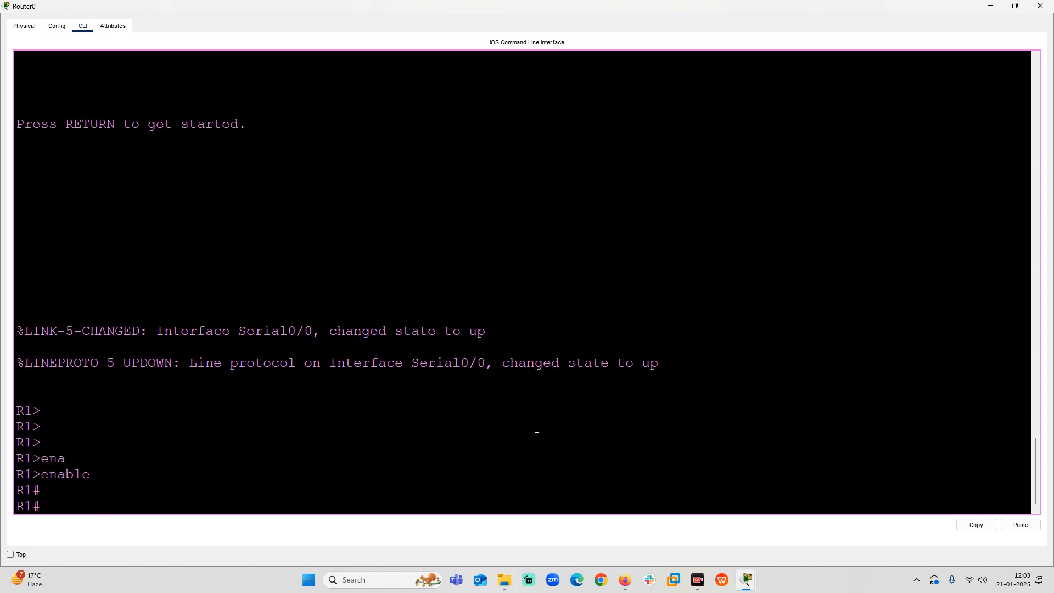
pyautogui.write('show his')
pyautogui.press('Tab')
pyautogui.press('Return')
pyautogui.press('Return')
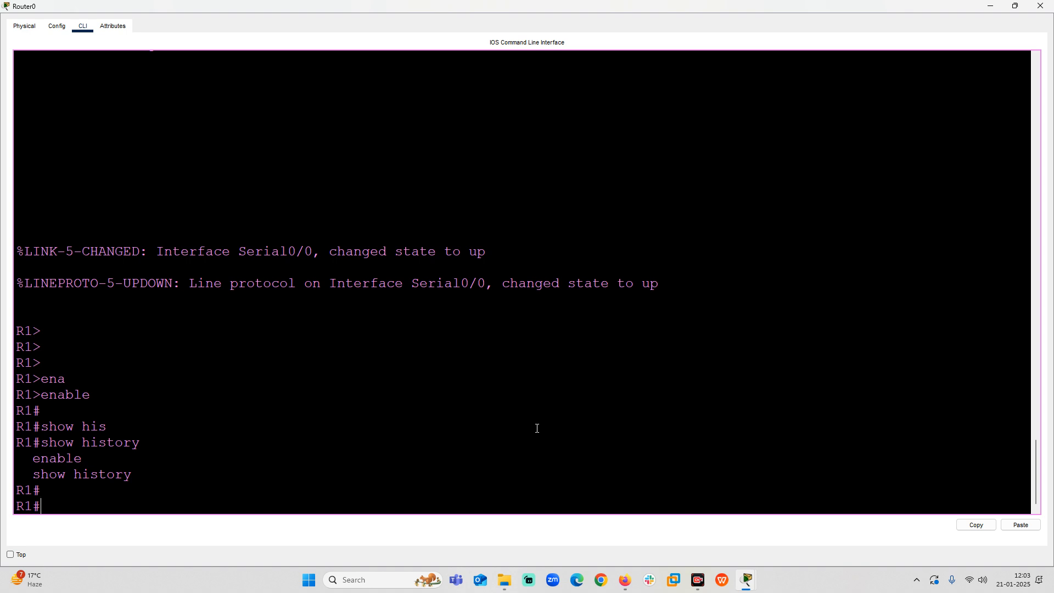
# Display R1's configuration with show running-config and examine its hostname, interface addresses and clock rate.
pyautogui.write('show run')
pyautogui.press('Tab')
pyautogui.press('Return')
pyautogui.press('Return')
pyautogui.press('Return')
pyautogui.press('Return')
pyautogui.press('Return')
pyautogui.press('Return')
pyautogui.press('Return')
pyautogui.press('Return')
pyautogui.press('Return')
pyautogui.press('Return')
pyautogui.press('Return')
pyautogui.press('Return')
pyautogui.press('Return')
pyautogui.press('Return')
pyautogui.press('Return')
pyautogui.press('Return')
pyautogui.press('Return')
pyautogui.press('Return')
pyautogui.press('Return')
pyautogui.press('Return')
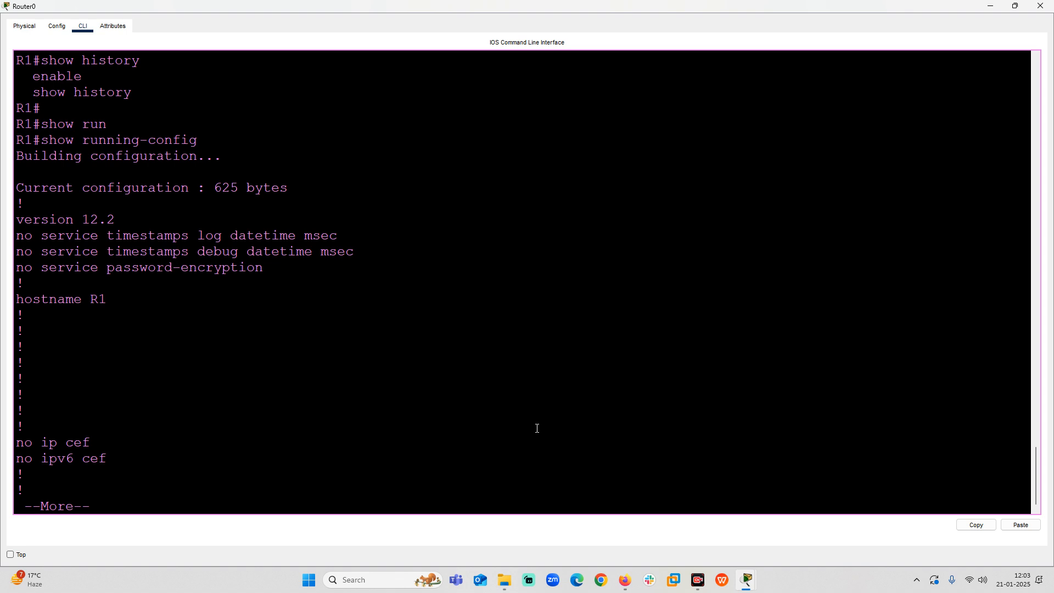
pyautogui.press('Return')
pyautogui.press('Return')
pyautogui.press('Return')
pyautogui.press('Return')
pyautogui.press('Return')
pyautogui.press('Return')
pyautogui.press('Return')
pyautogui.press('Return')
pyautogui.press('Return')
pyautogui.press('Return')
pyautogui.press('Return')
pyautogui.press('Return')
pyautogui.press('Return')
pyautogui.press('Return')
pyautogui.press('Return')
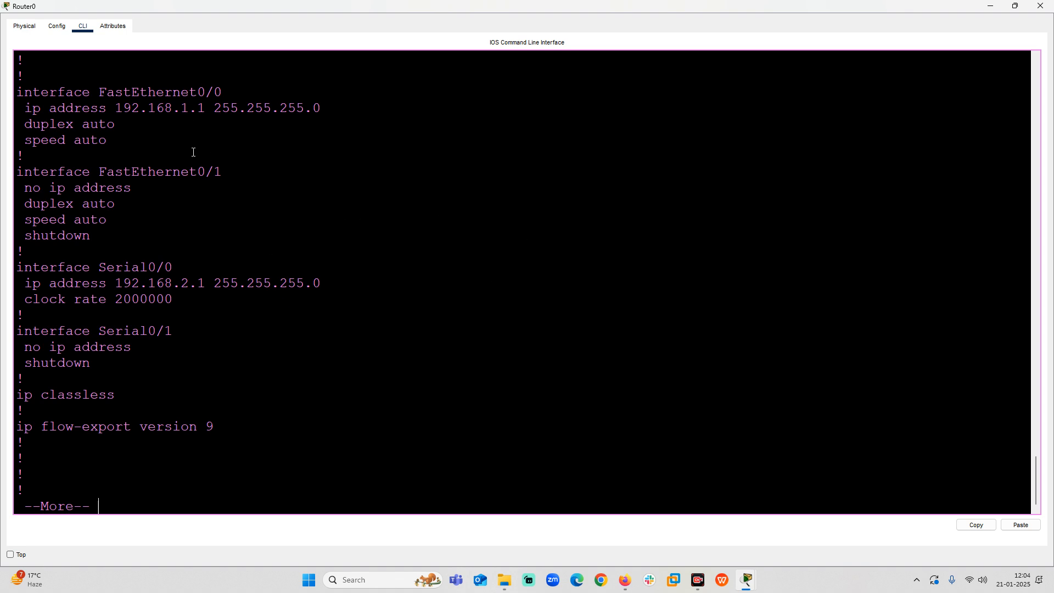
pyautogui.scroll(2, 219, 259)
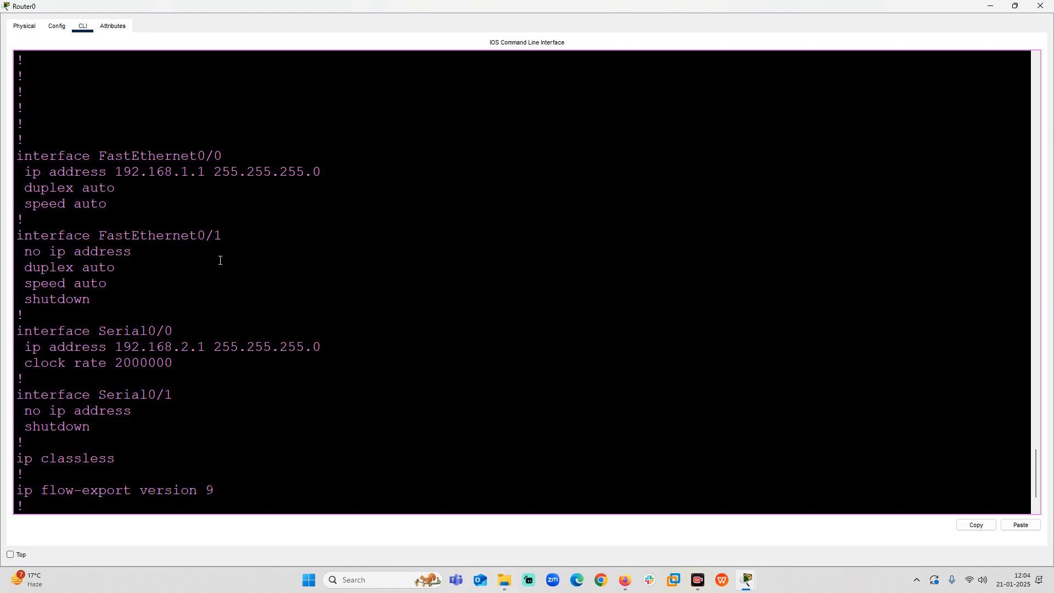
pyautogui.scroll(2, 219, 266)
pyautogui.scroll(-4, 219, 265)
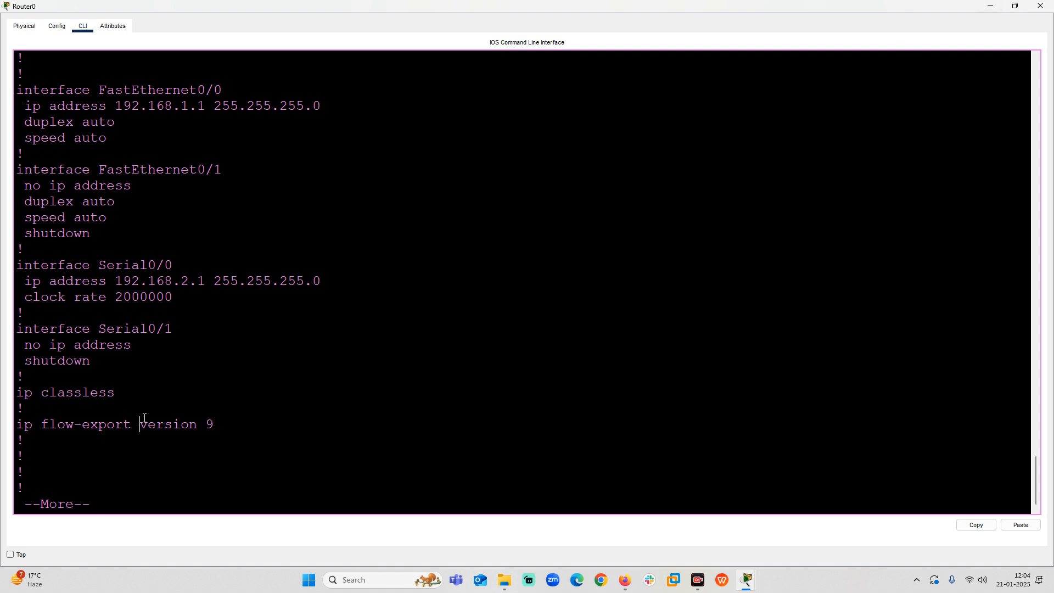
# Finish paging through the running configuration and save R1's configuration with the write command.
pyautogui.press('Return')
pyautogui.press('Return')
pyautogui.press('Return')
pyautogui.press('Return')
pyautogui.press('Return')
pyautogui.press('Return')
pyautogui.press('Return')
pyautogui.press('Return')
pyautogui.press('Return')
pyautogui.press('Return')
pyautogui.press('Return')
pyautogui.press('Return')
pyautogui.press('Return')
pyautogui.press('Return')
pyautogui.press('Return')
pyautogui.press('Return')
pyautogui.press('Return')
pyautogui.press('Return')
pyautogui.press('Return')
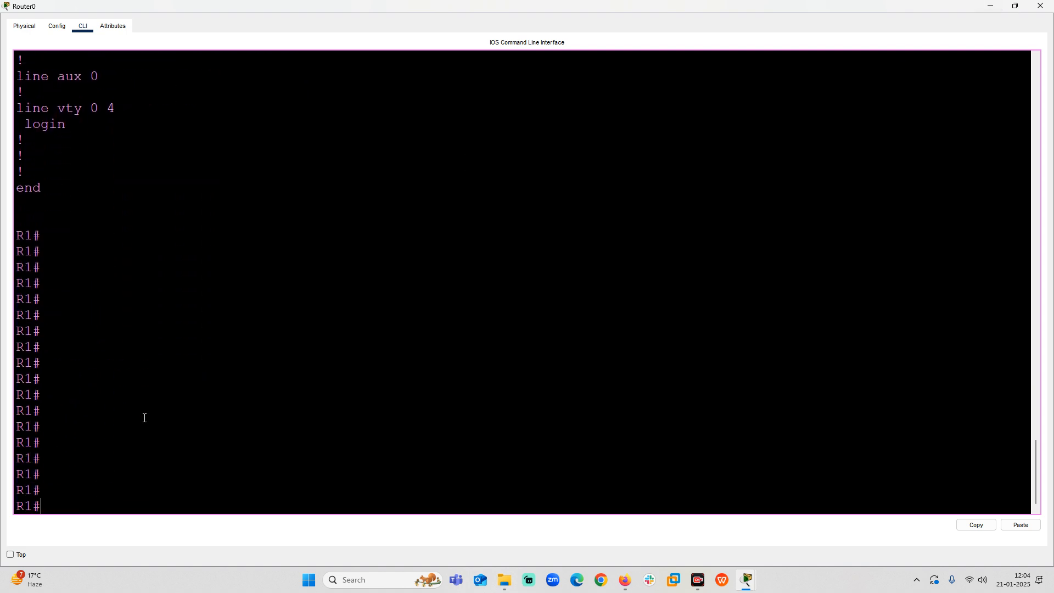
pyautogui.write('write')
pyautogui.press('Return')
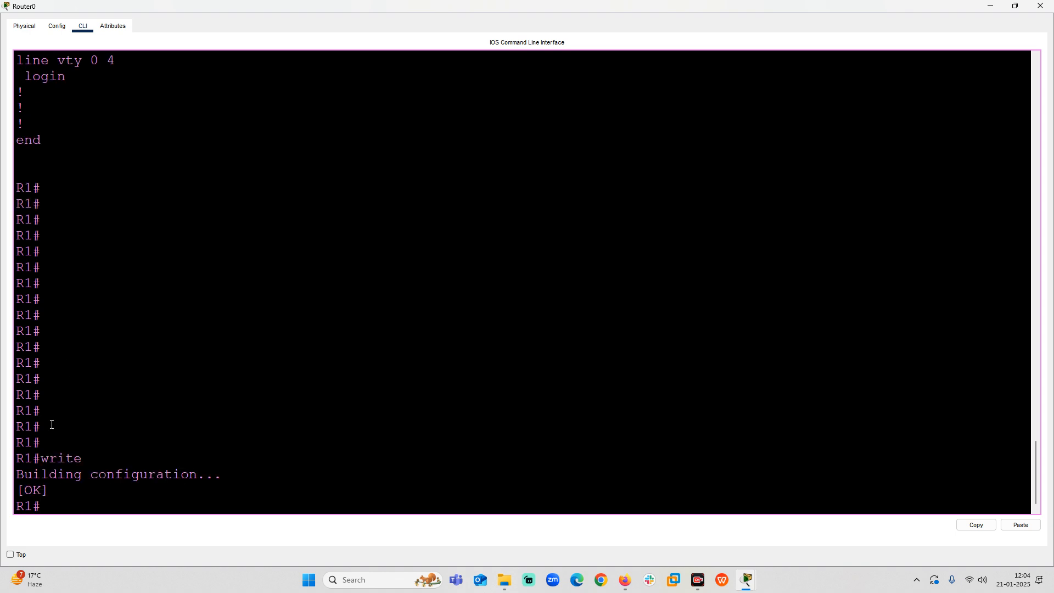